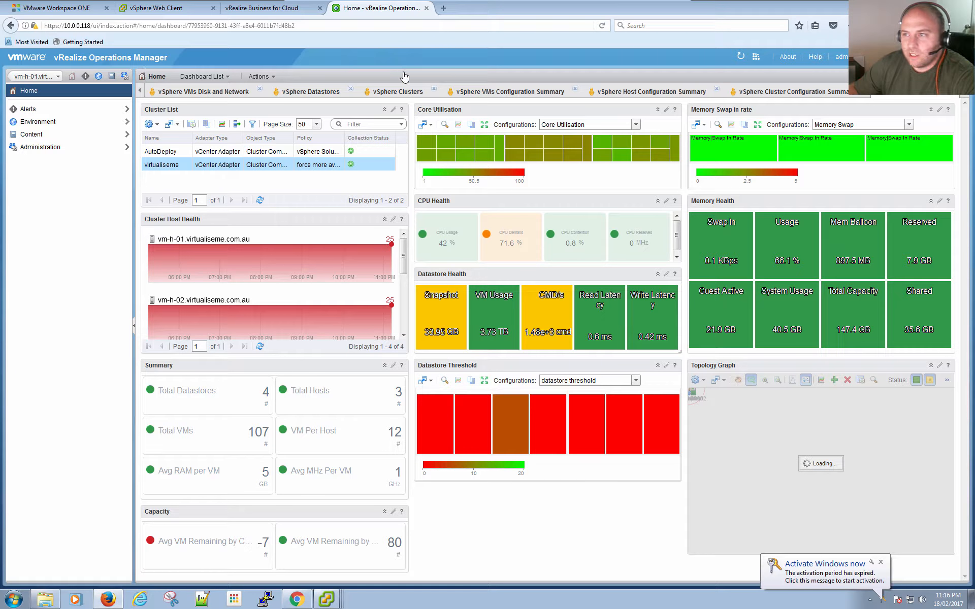
Check the product version and build in the About information of vRealize Operations Manager
click(881, 564)
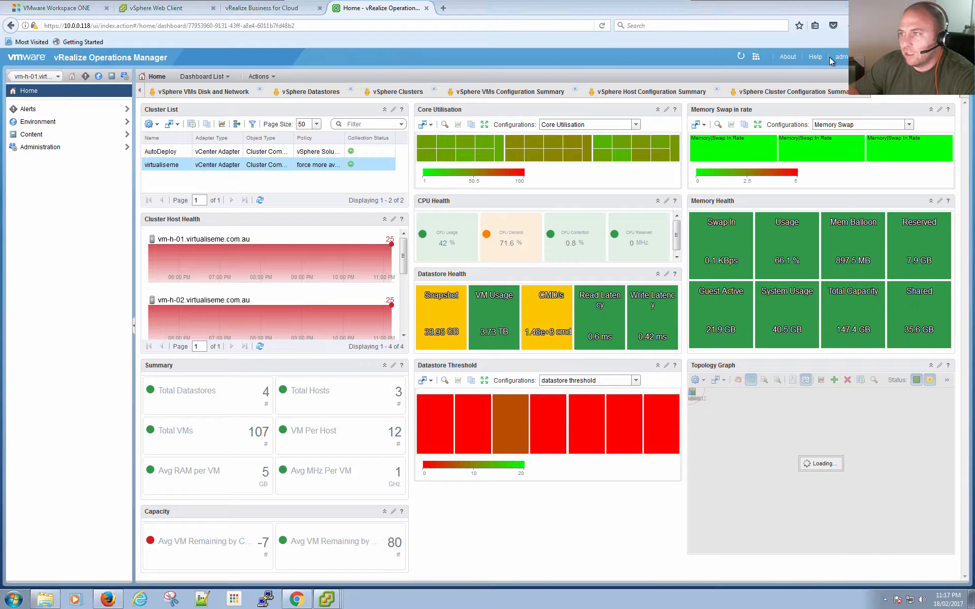
click(810, 59)
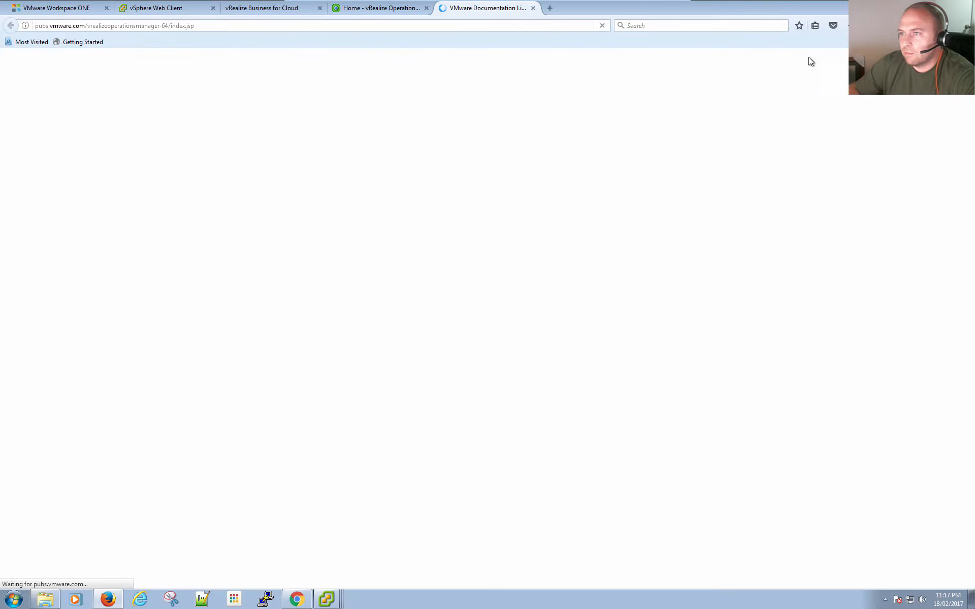
click(532, 9)
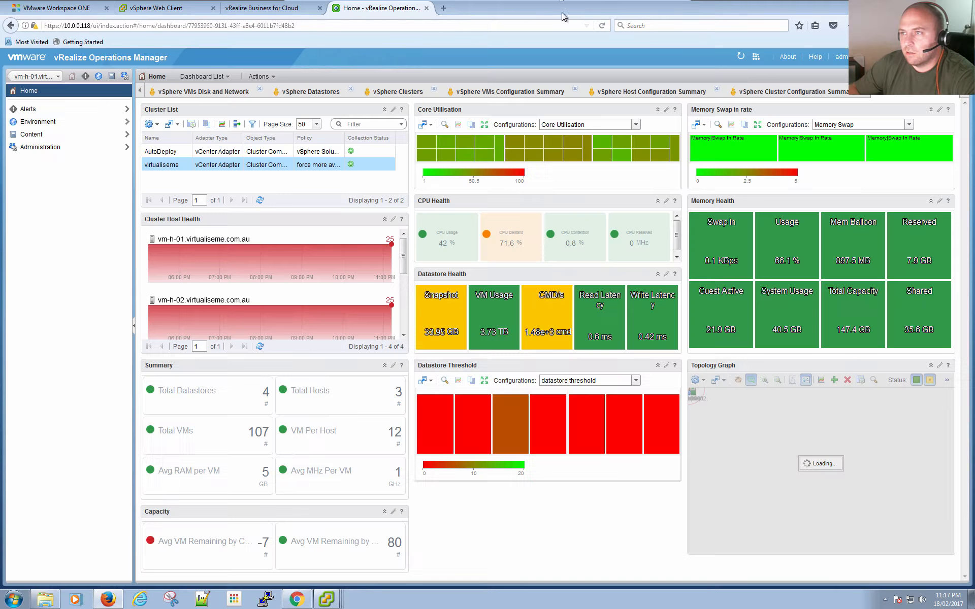
click(792, 58)
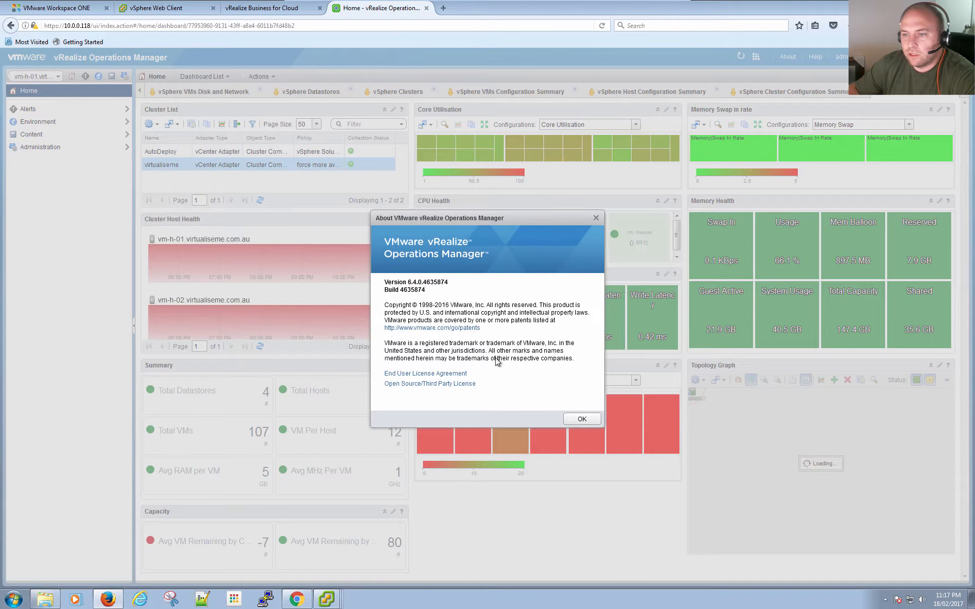
click(582, 421)
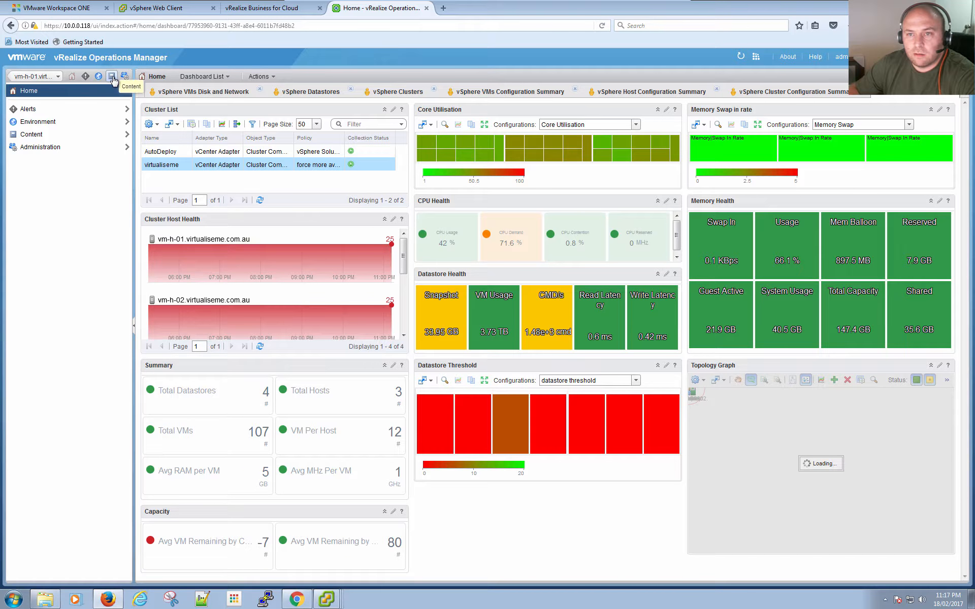
Create a new dashboard in the Content area and name it The Cluster Dashboard v2
click(94, 134)
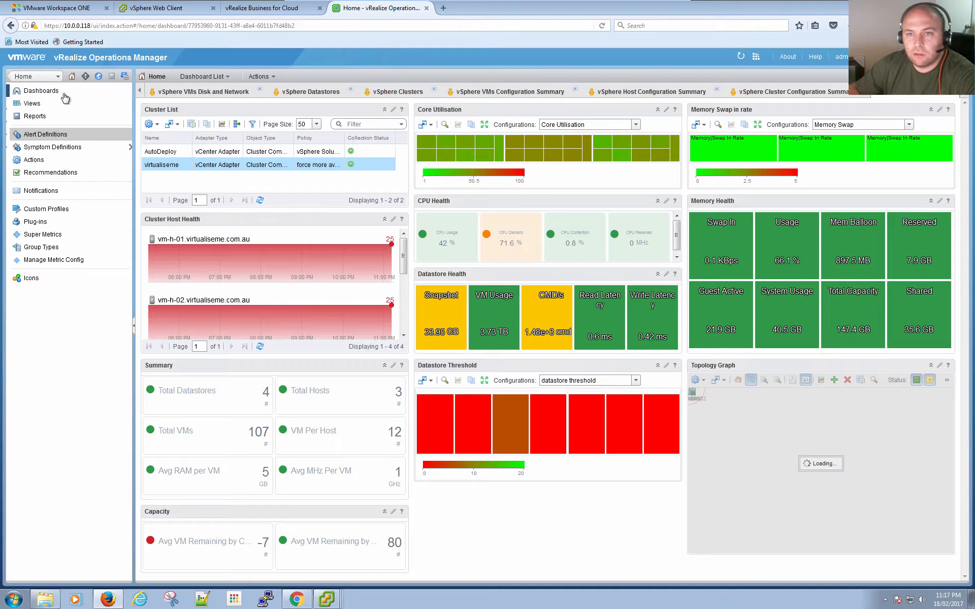
click(41, 91)
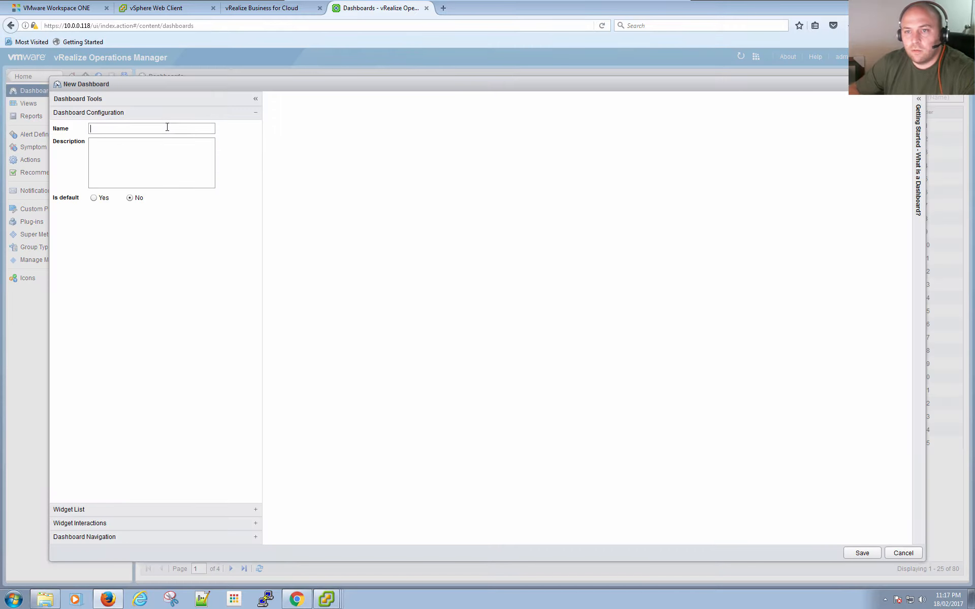
text(The Cluster Dashboa)
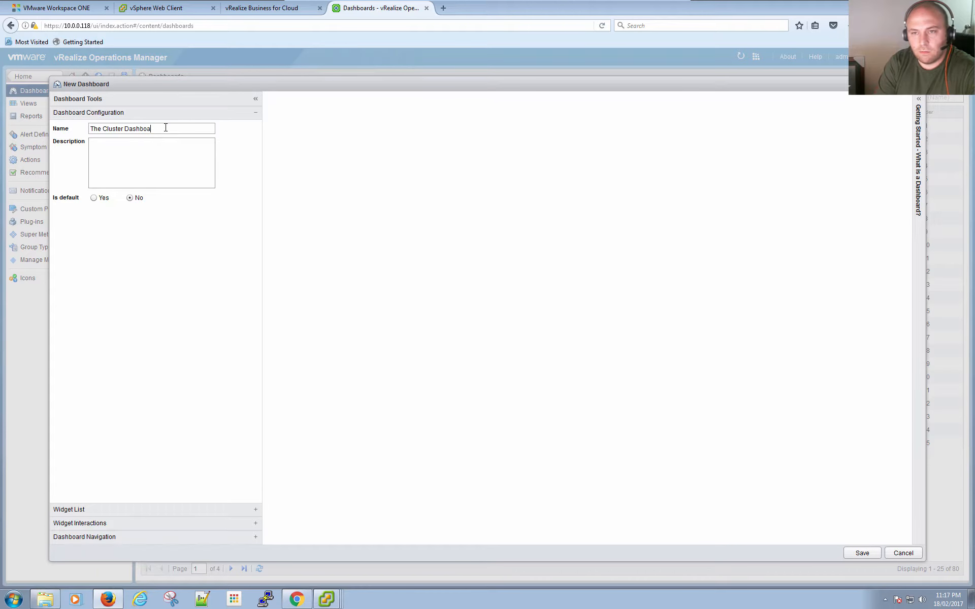
text(rd v2)
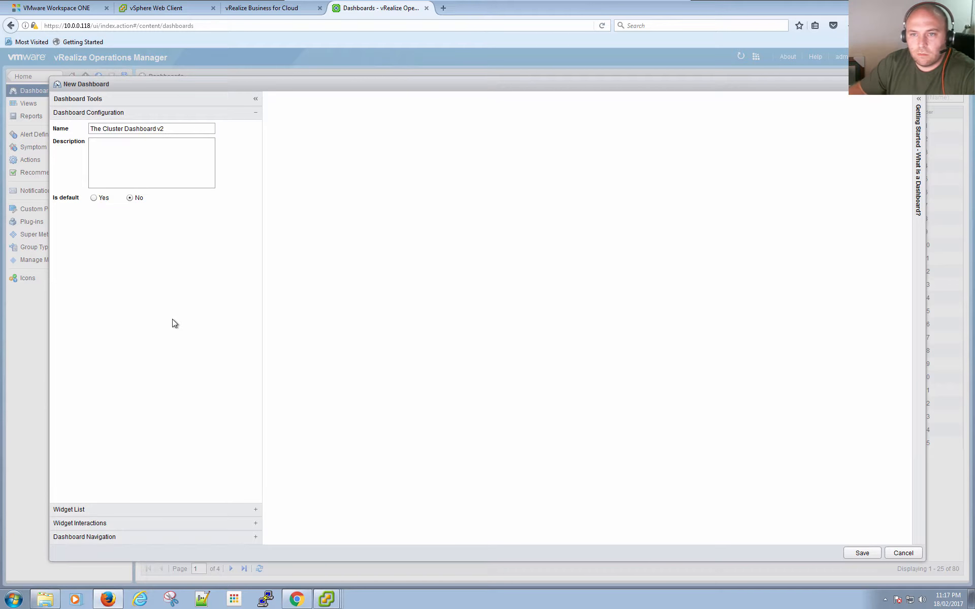
Add an Object List widget to the empty dashboard and place a Health Chart widget directly below it
click(123, 510)
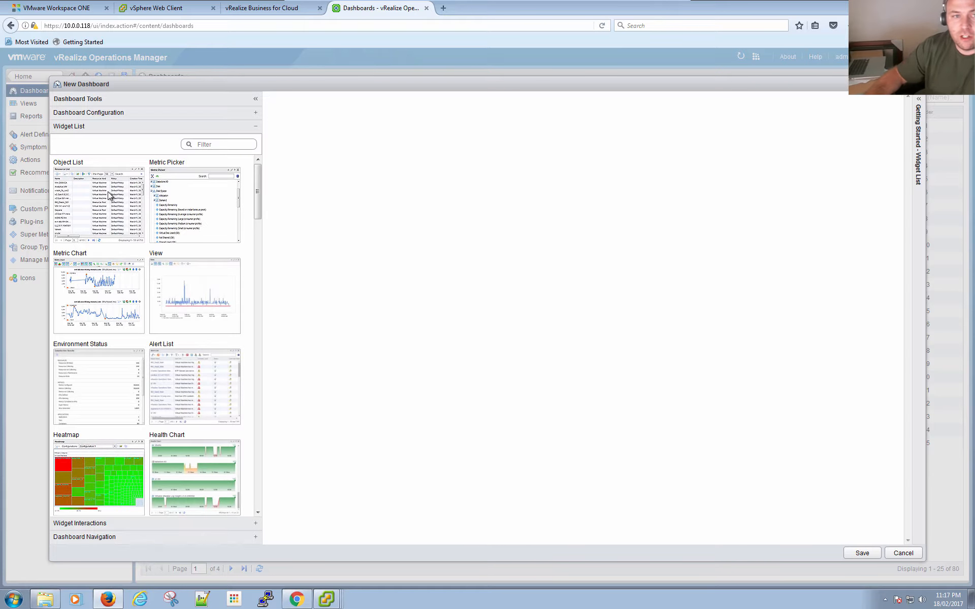
drag(107, 203, 306, 137)
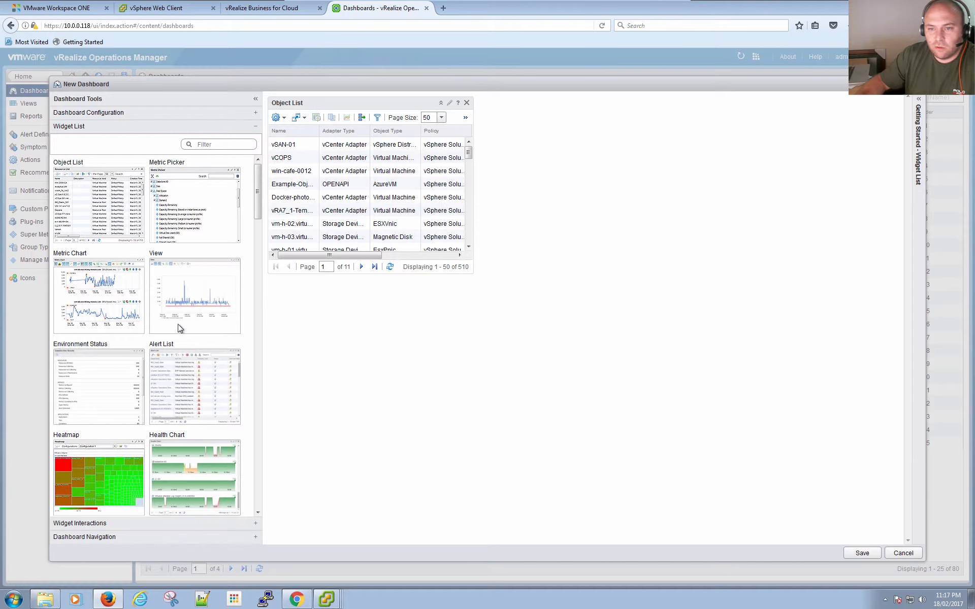
scroll(129, 431, down, 1)
scroll(129, 427, down, 3)
drag(188, 379, 319, 301)
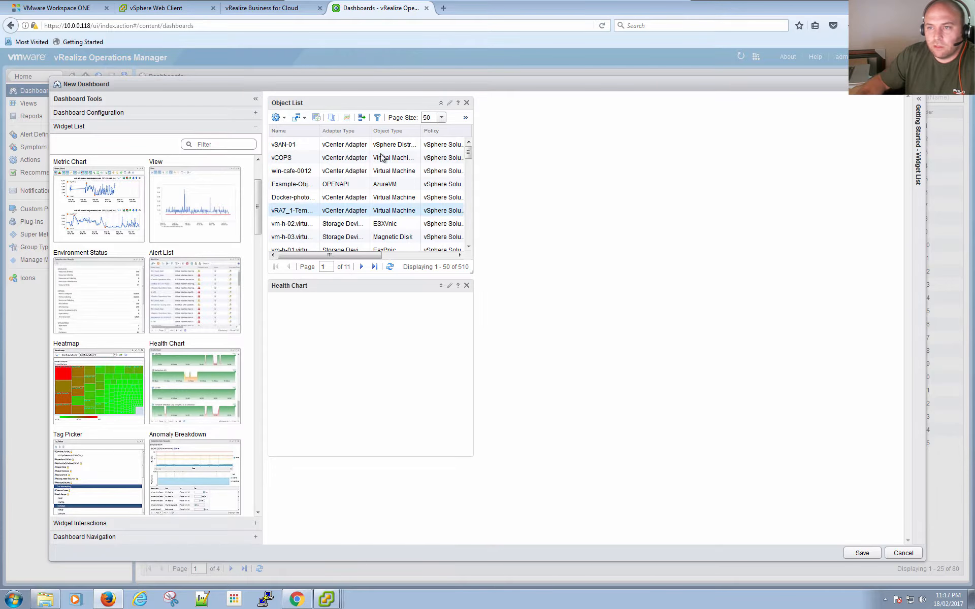
Filter the Object List widget to the Cluster Compute Resource object type and save it
click(450, 103)
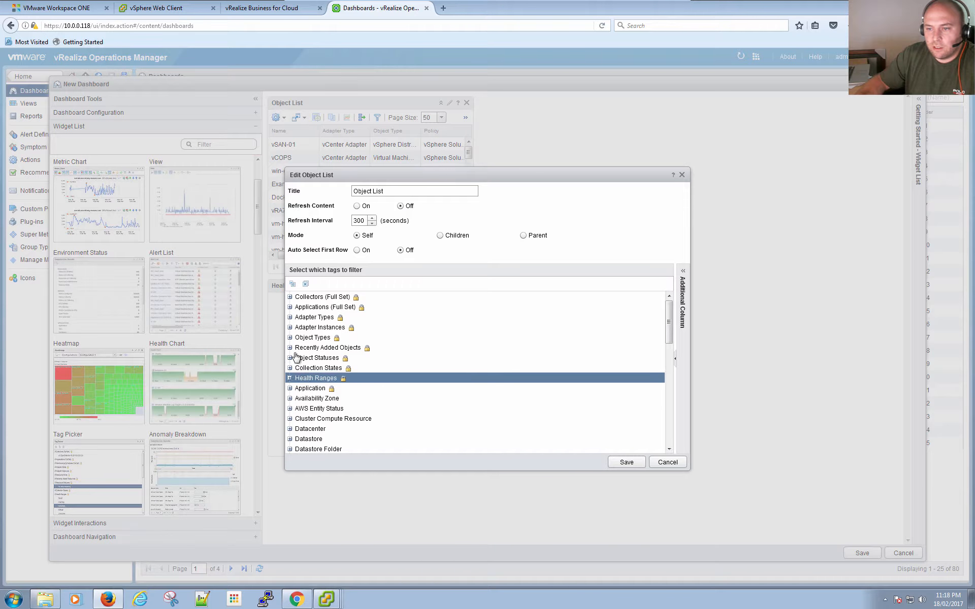
click(290, 338)
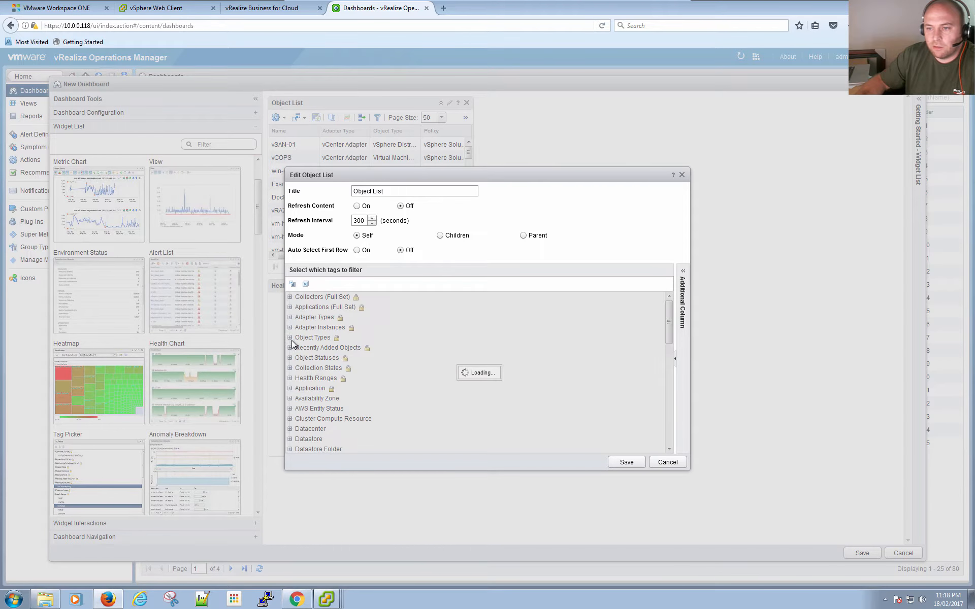
scroll(344, 401, down, 3)
scroll(330, 345, up, 1)
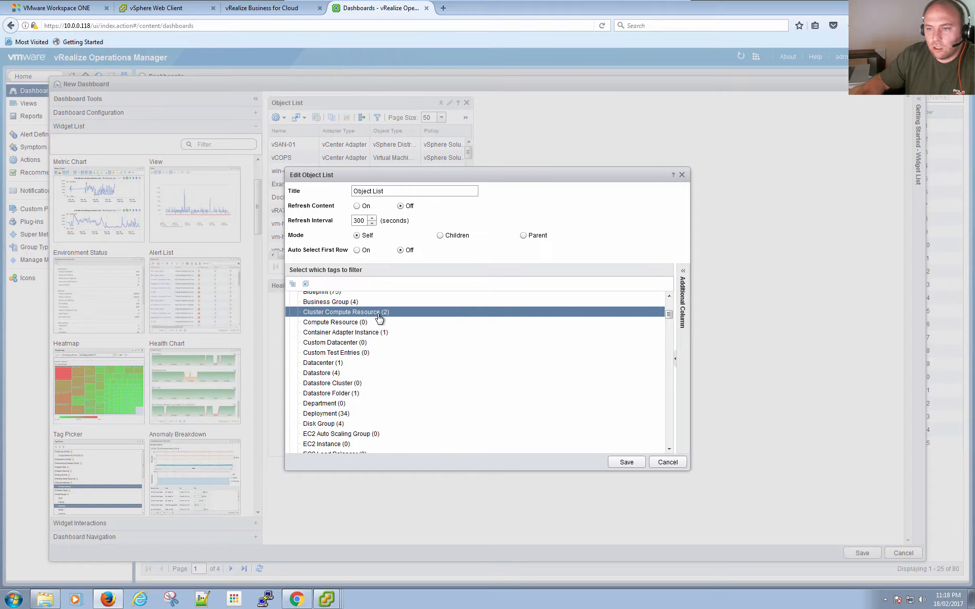
click(381, 314)
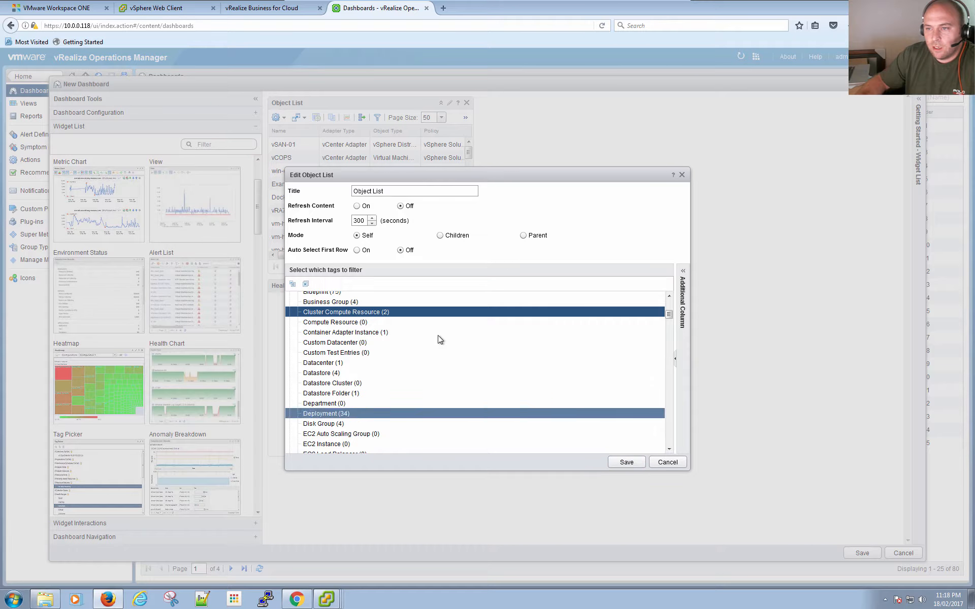
click(627, 463)
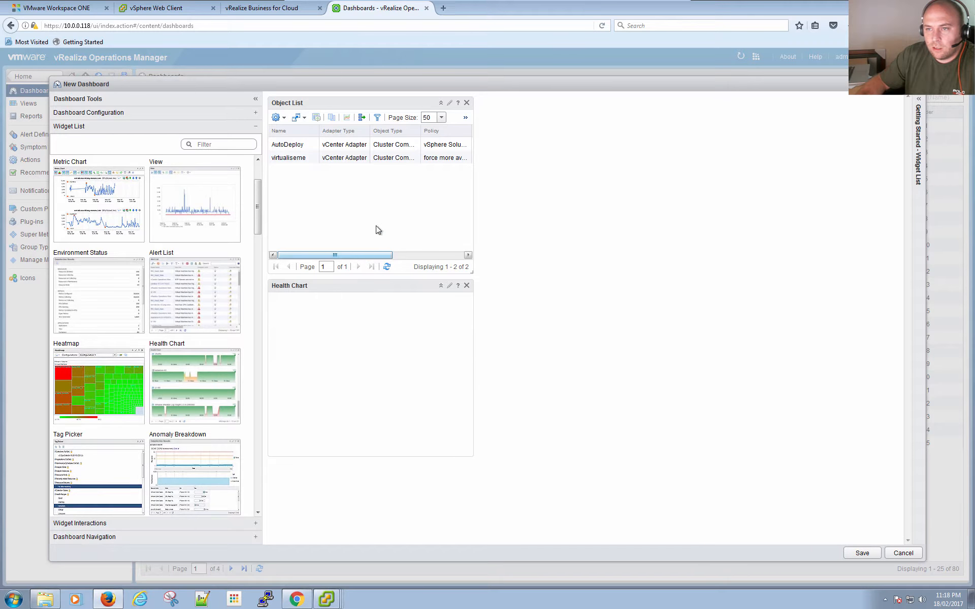
Turn on Auto Select First Row for the Object List widget and save the change
click(450, 103)
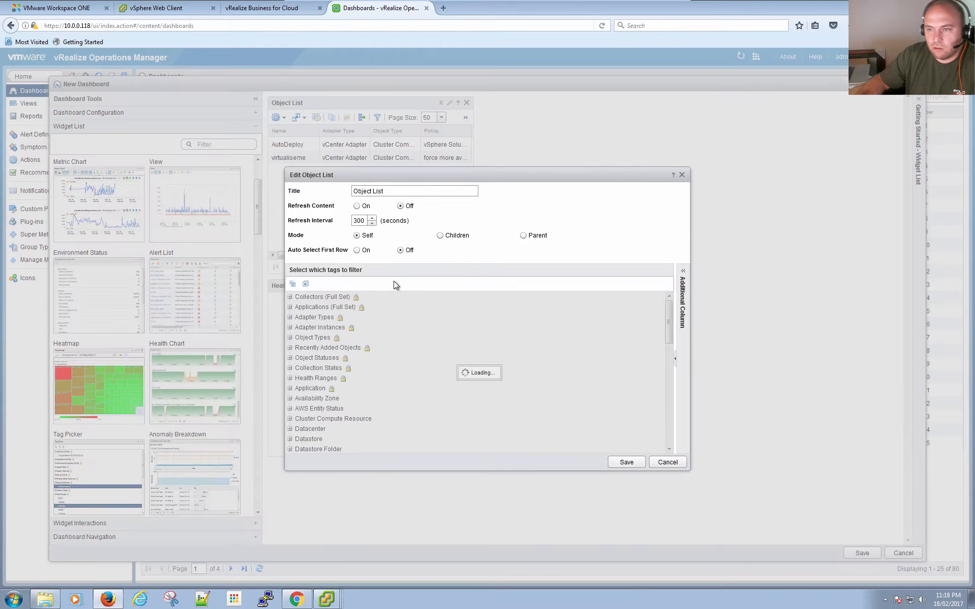
click(357, 250)
click(627, 462)
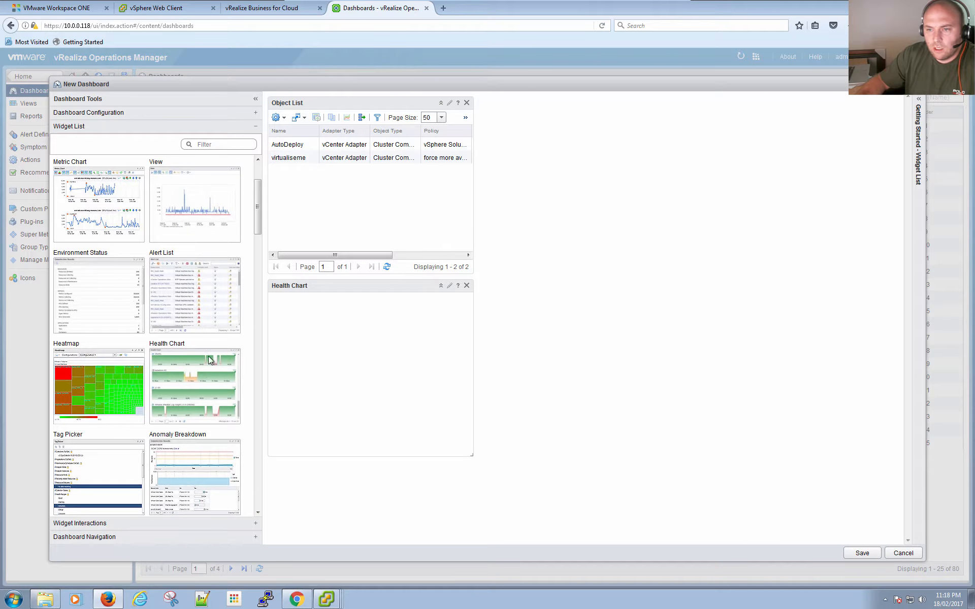
Add two Heatmap widgets in a row beside the Object List and create a heatmap configuration named Core Utilisation
drag(133, 392, 515, 119)
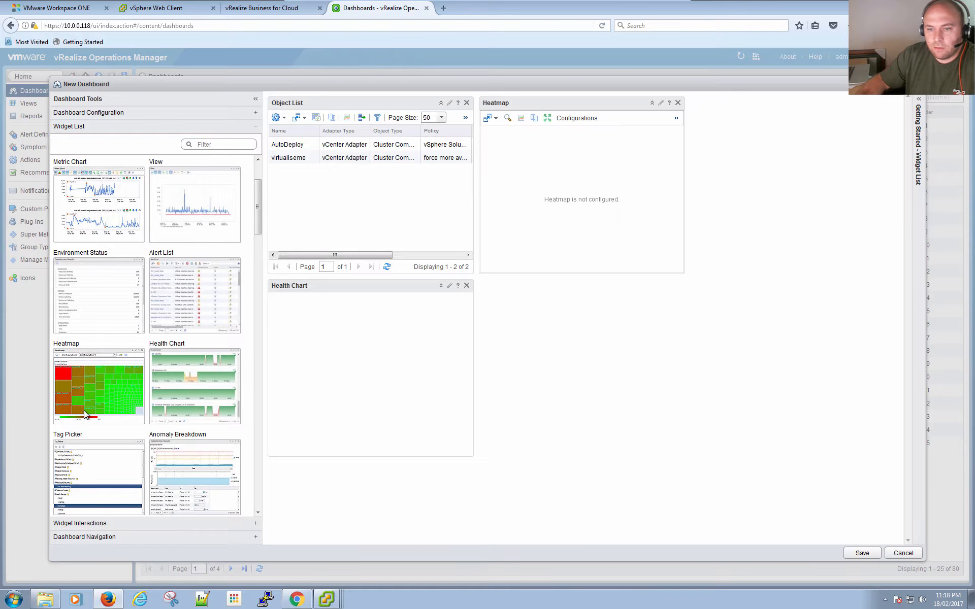
drag(84, 410, 781, 131)
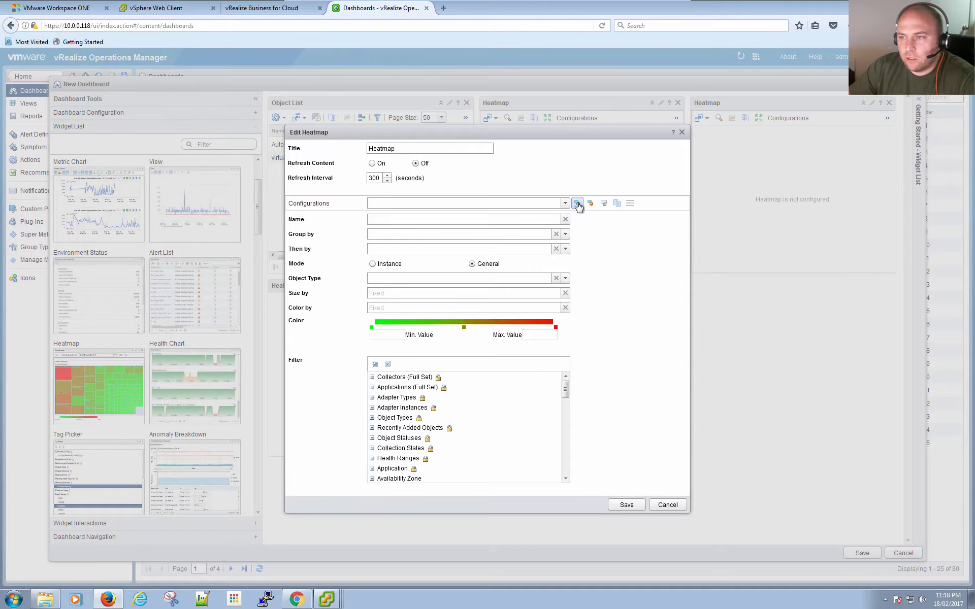
click(578, 203)
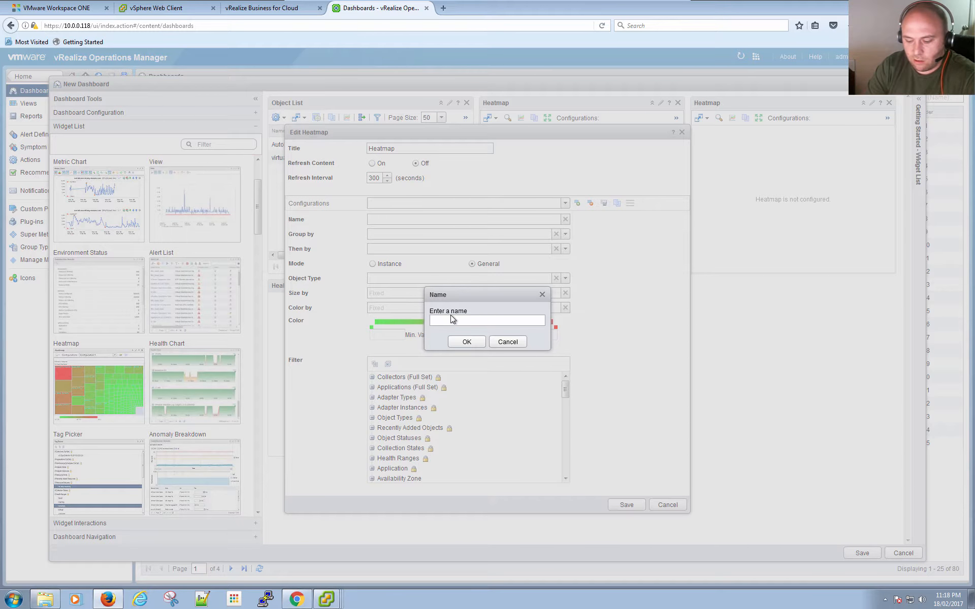
text(Core Util)
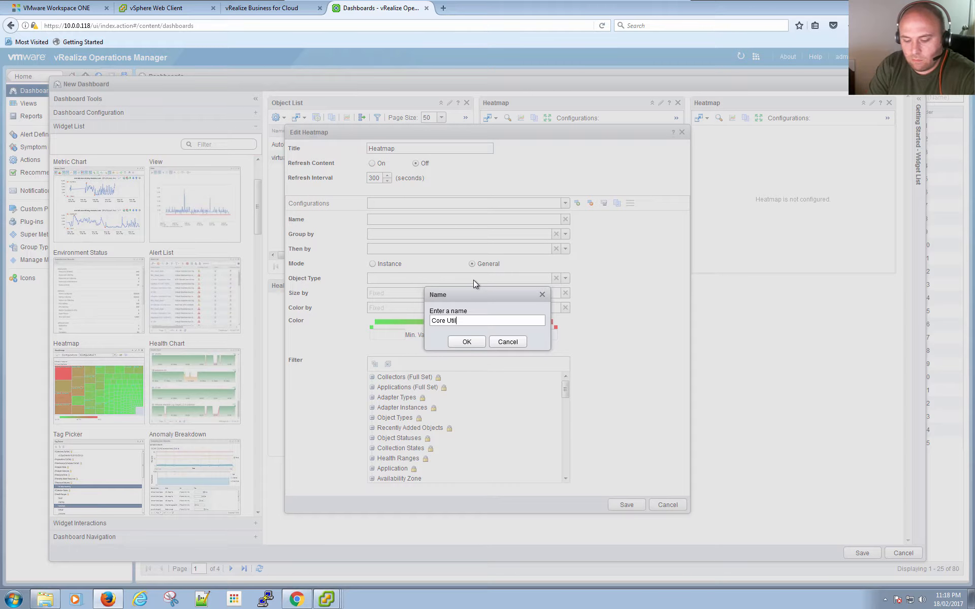
text(sation)
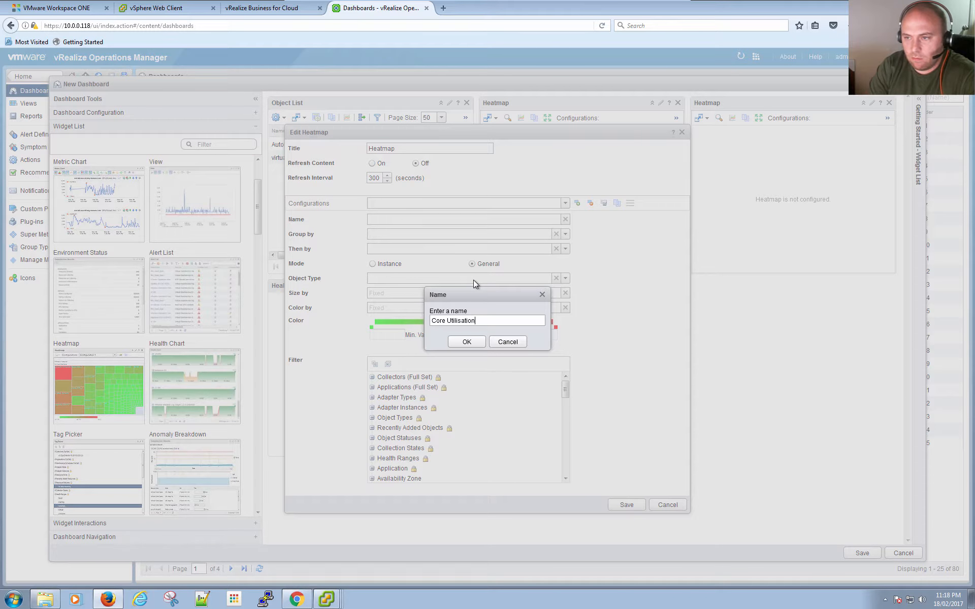
click(466, 343)
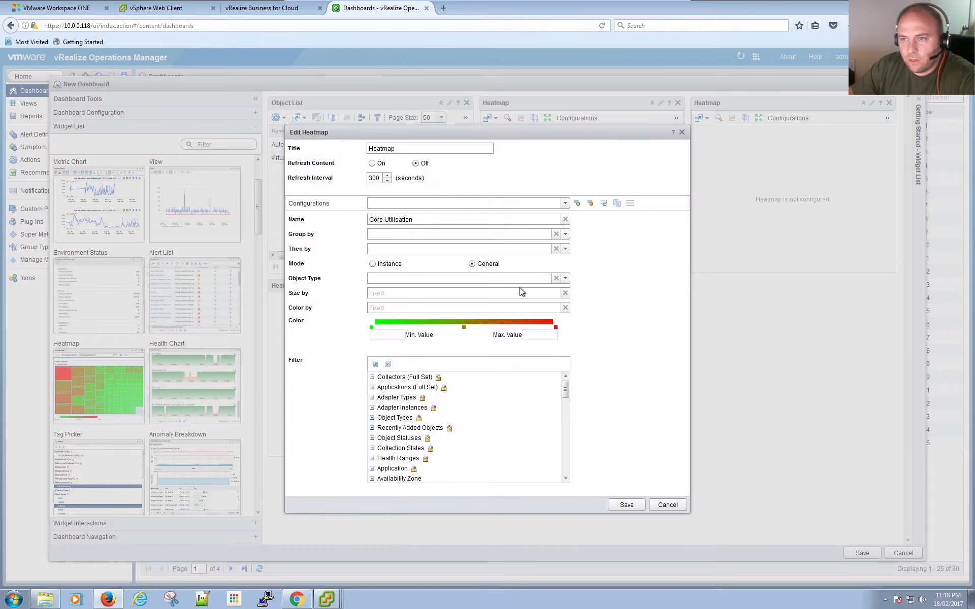
Set the Core Utilisation heatmap to Instance mode and group it by Cluster Compute Resource
click(372, 265)
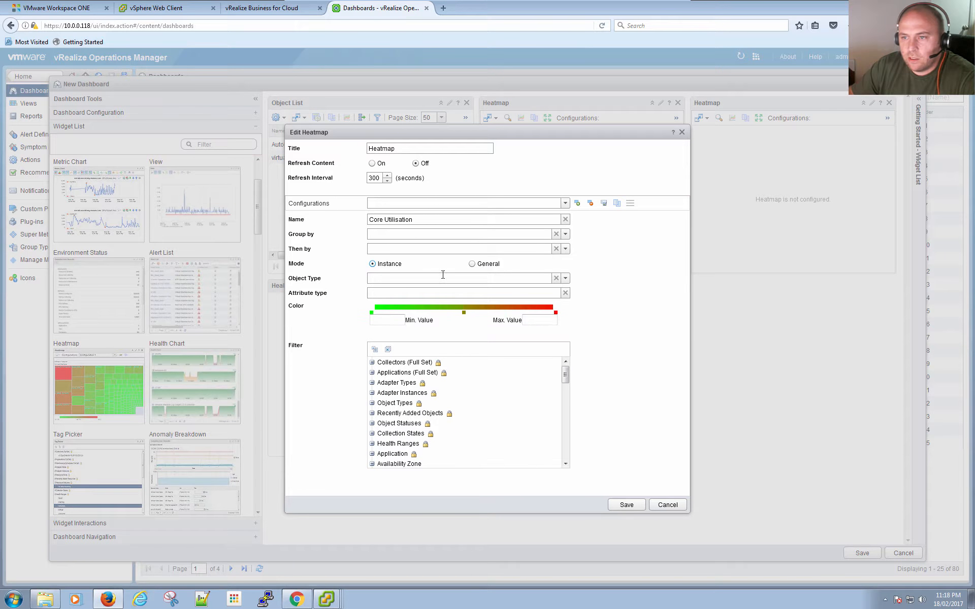
click(565, 235)
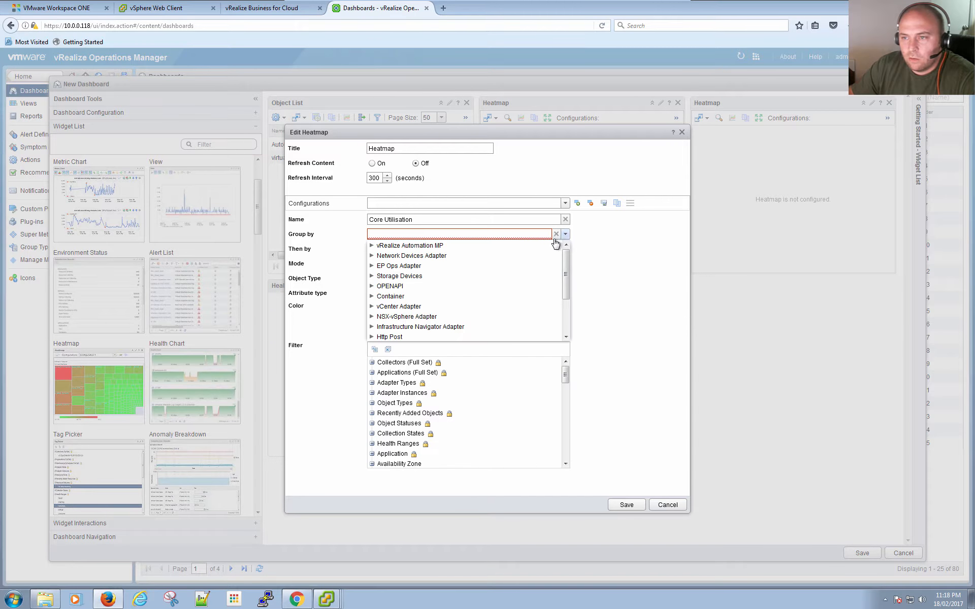
click(400, 235)
text(cl)
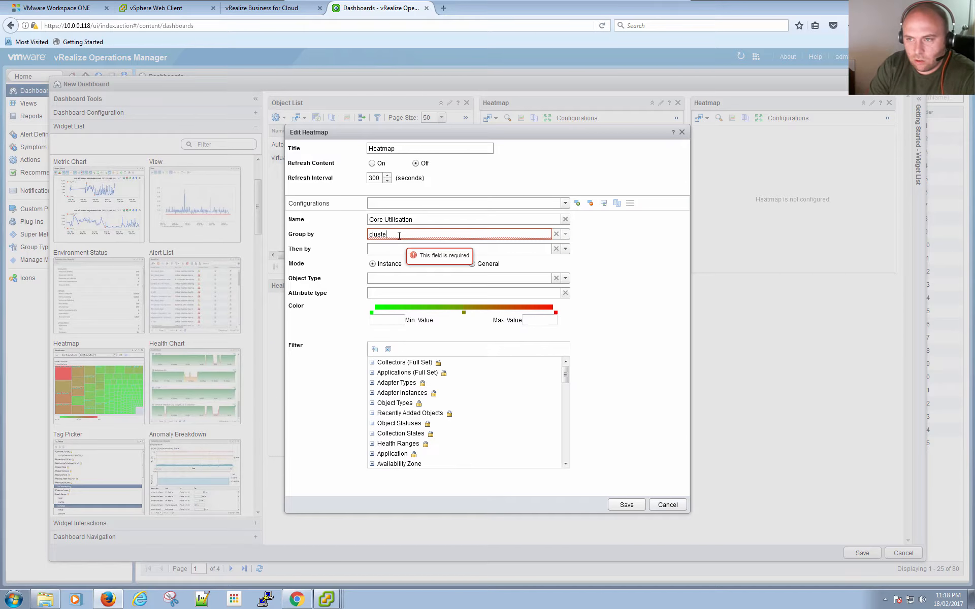
text(uster compu)
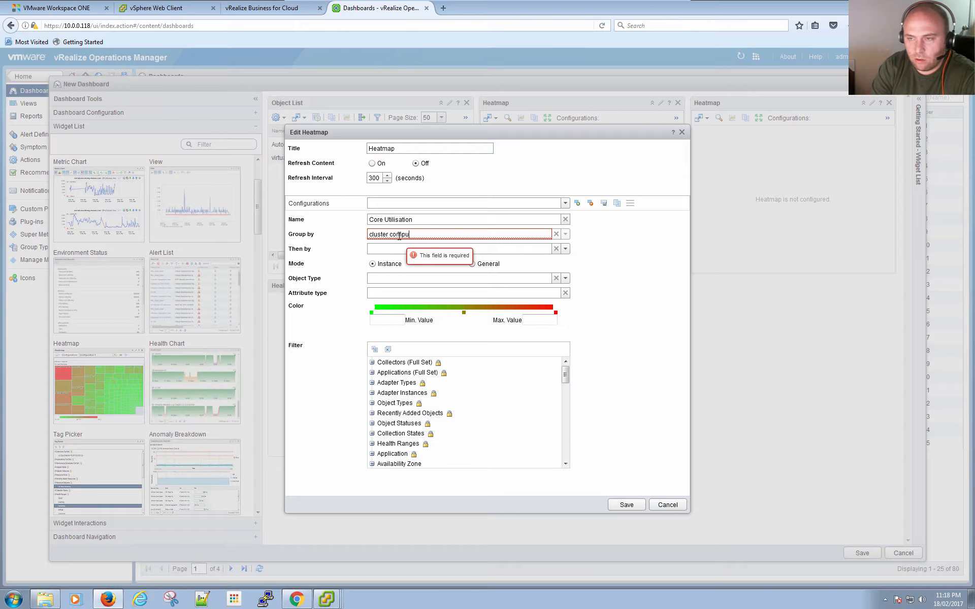
text(te)
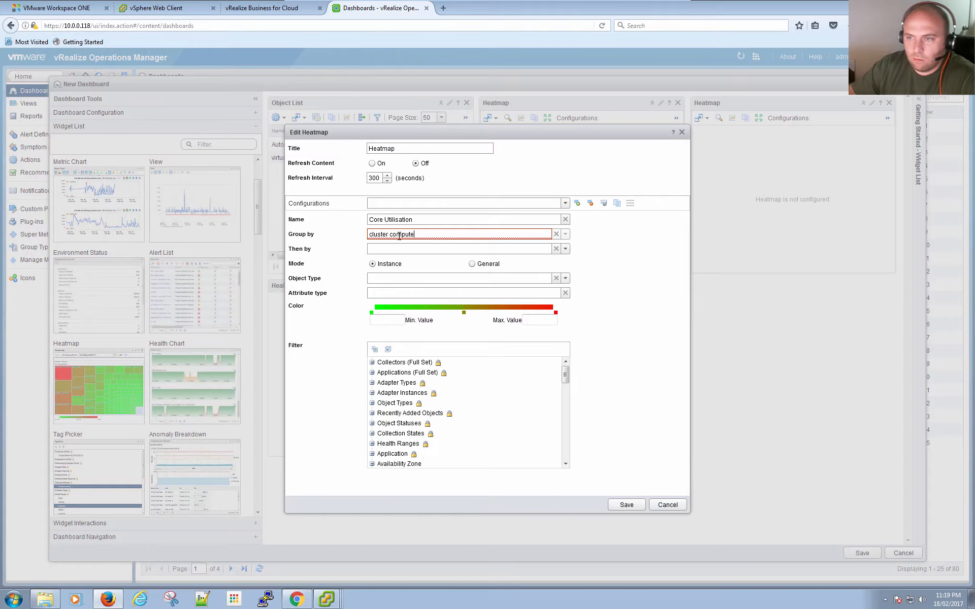
click(436, 256)
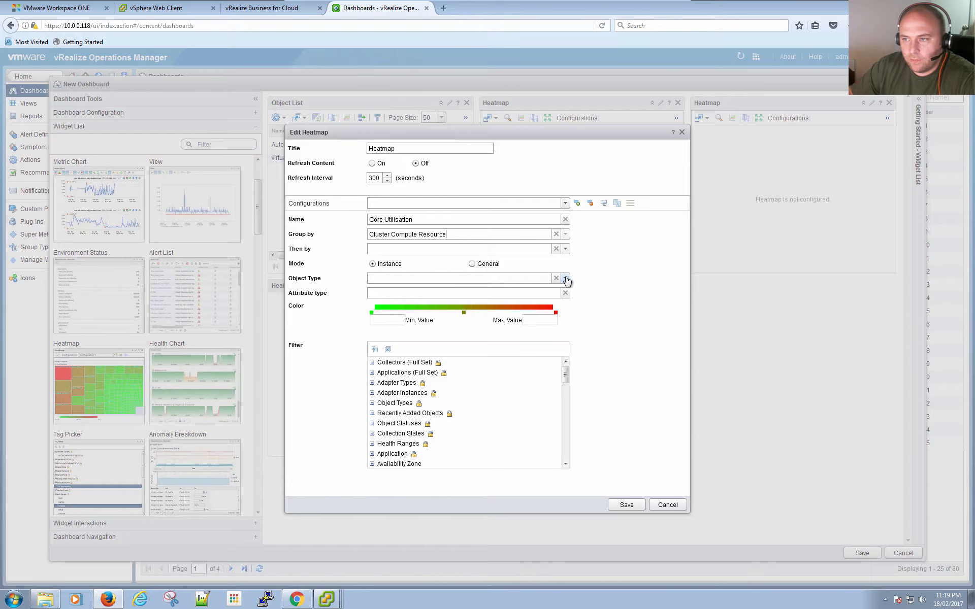
Set the Core Utilisation heatmap's object type to Host System under vCenter Adapter
click(566, 278)
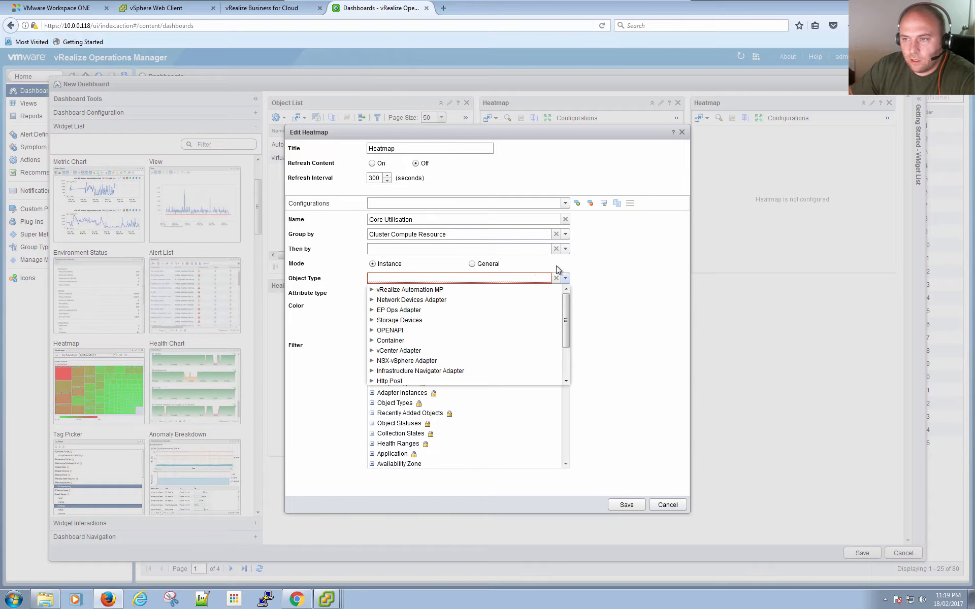
click(381, 353)
scroll(401, 345, down, 3)
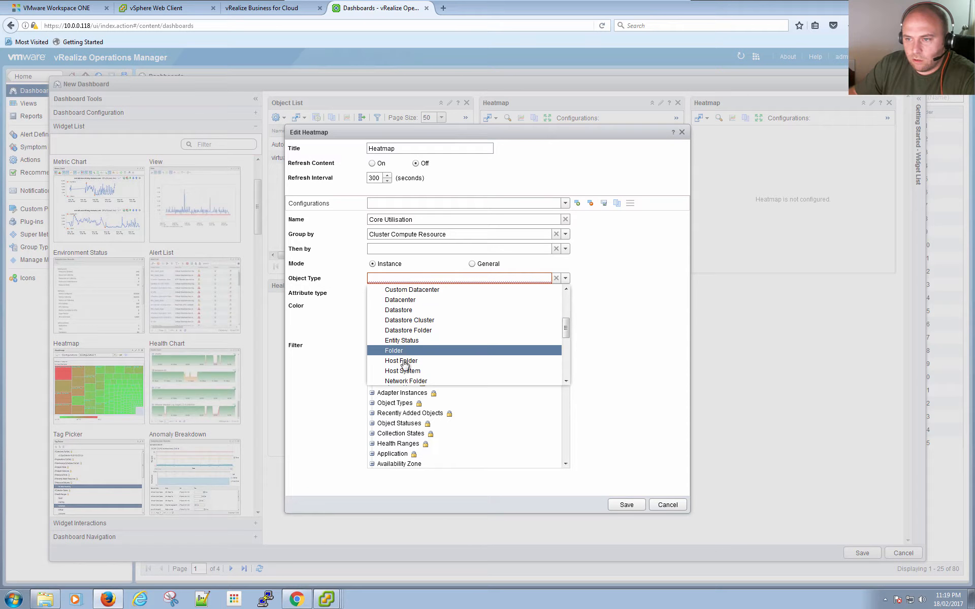
click(406, 372)
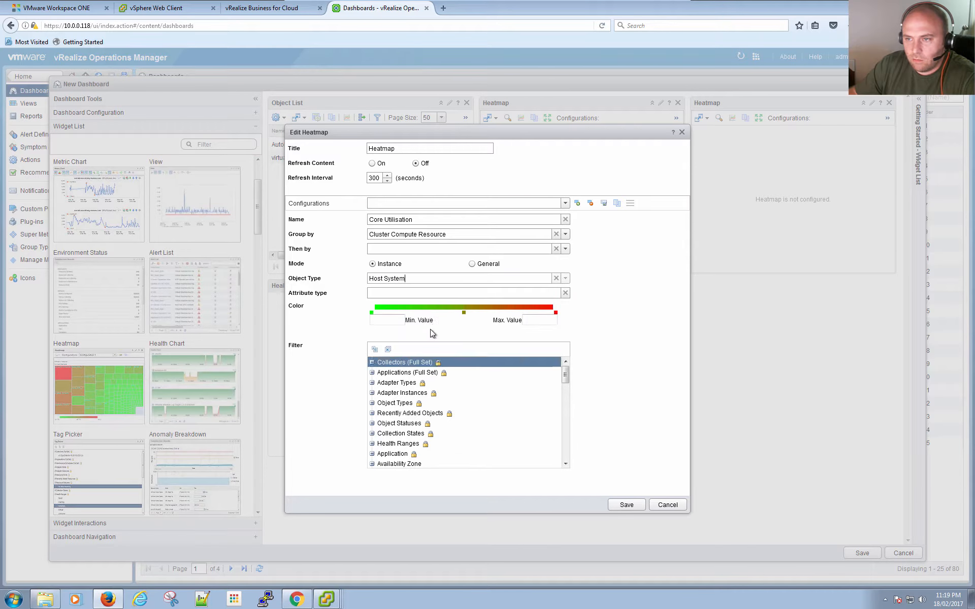
Filter the attribute types by "core" and choose CPU|Core Utilization (%) for the Core Utilisation heatmap
click(416, 292)
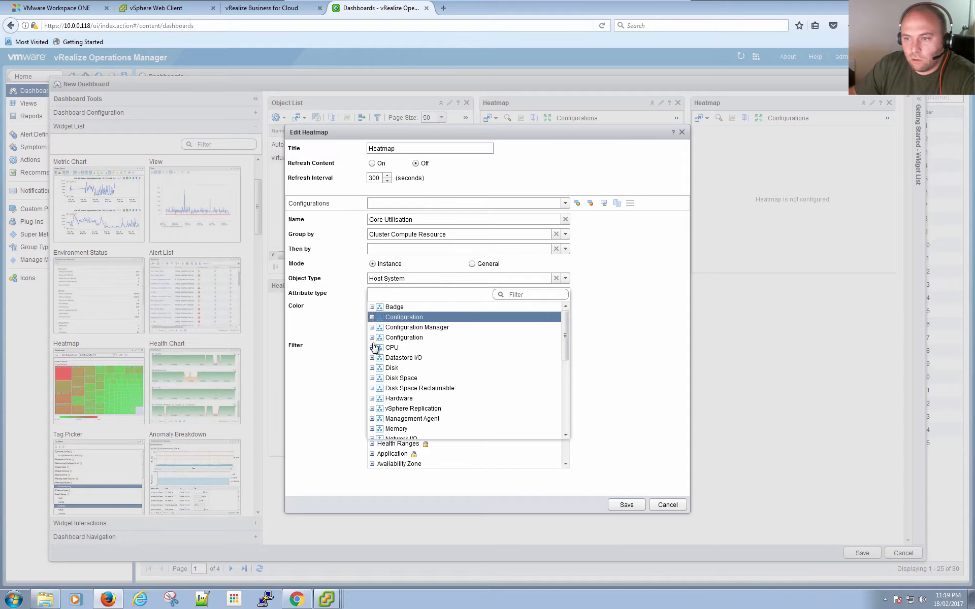
click(372, 350)
scroll(477, 396, down, 3)
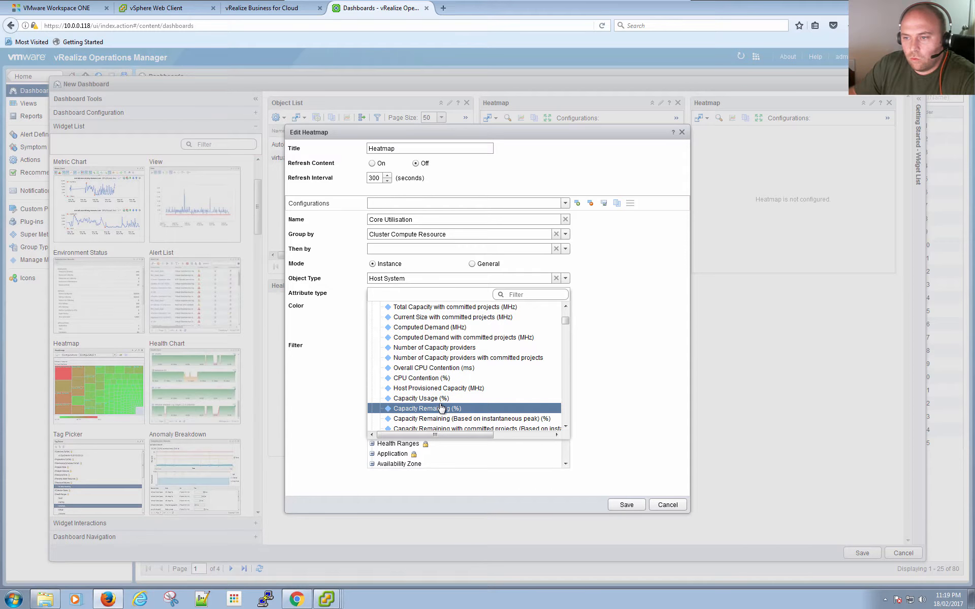
scroll(441, 408, down, 8)
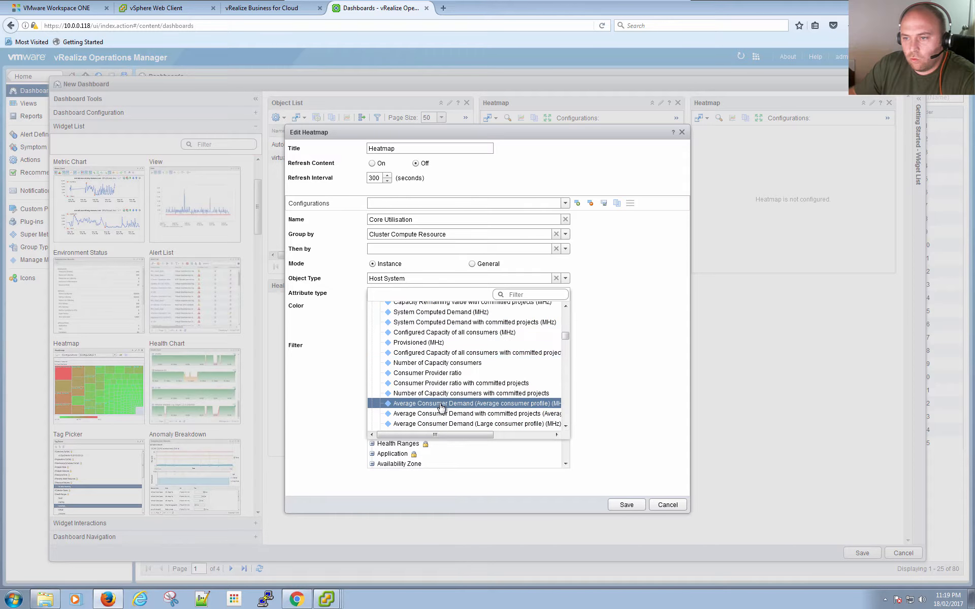
scroll(441, 408, down, 10)
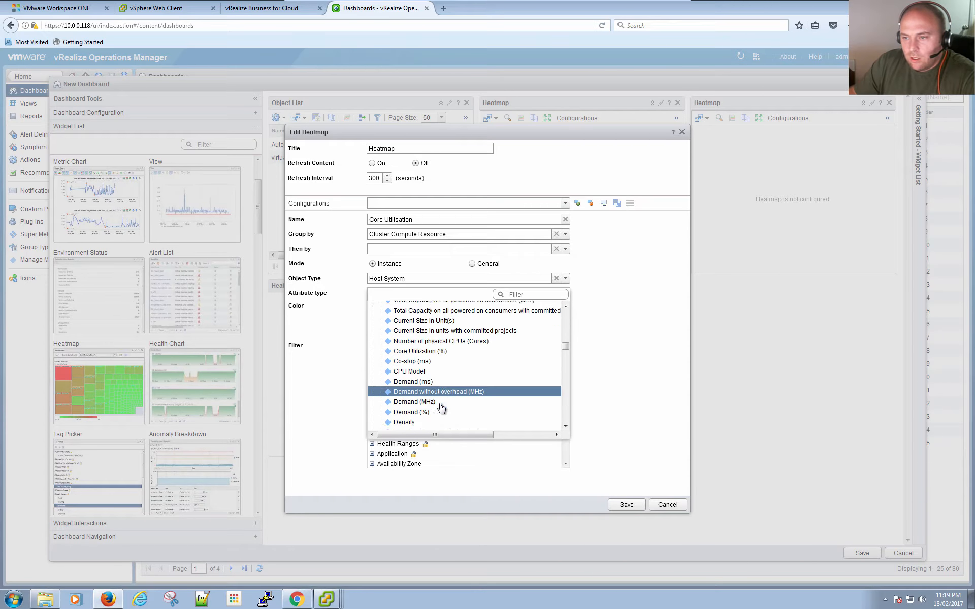
scroll(440, 408, down, 10)
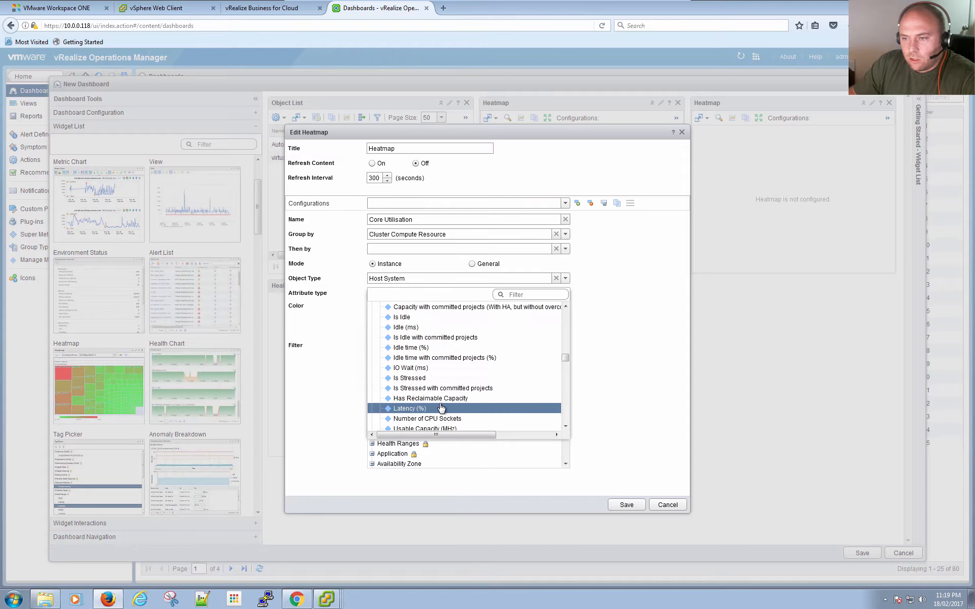
scroll(441, 408, down, 8)
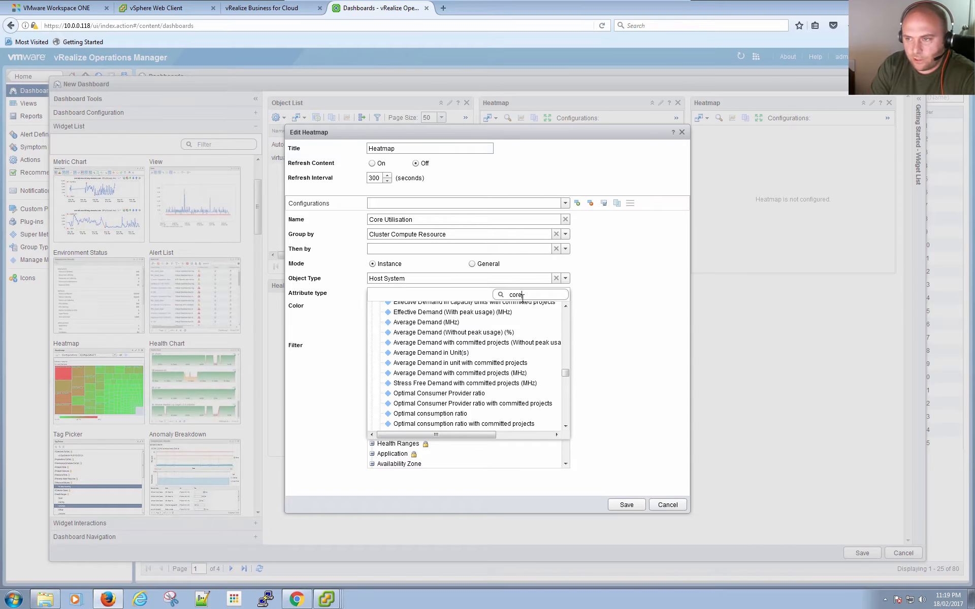
key(Return)
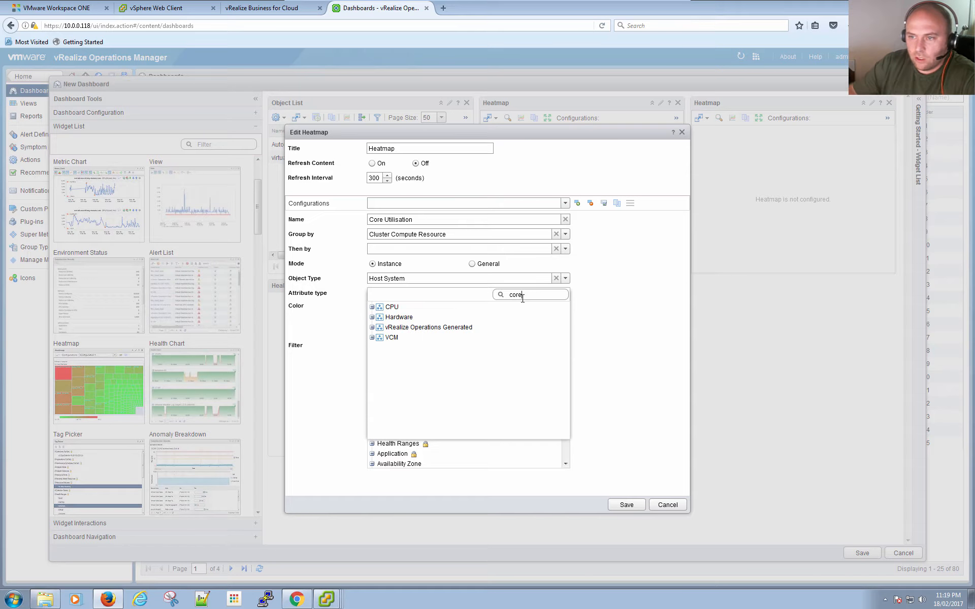
click(371, 306)
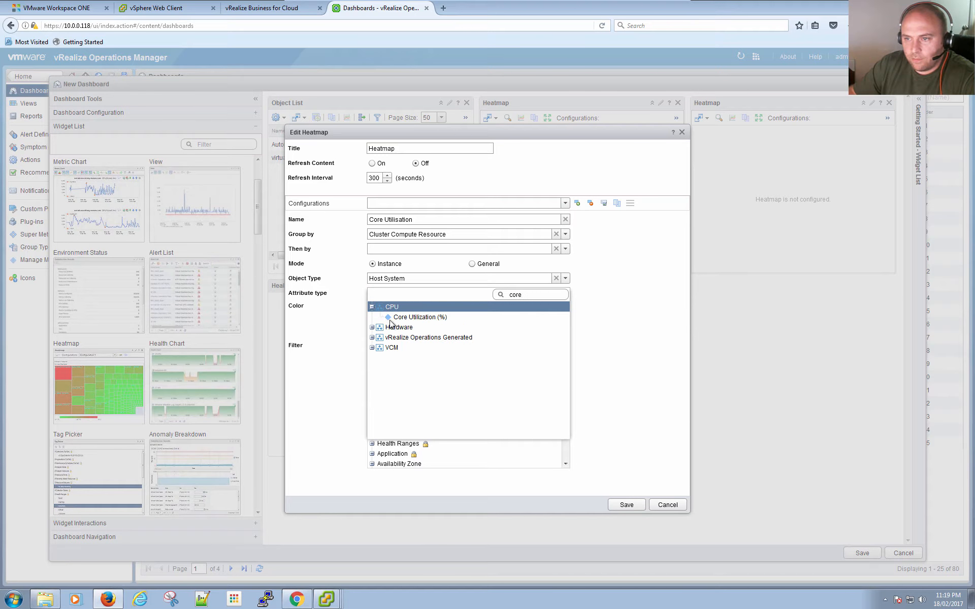
click(441, 317)
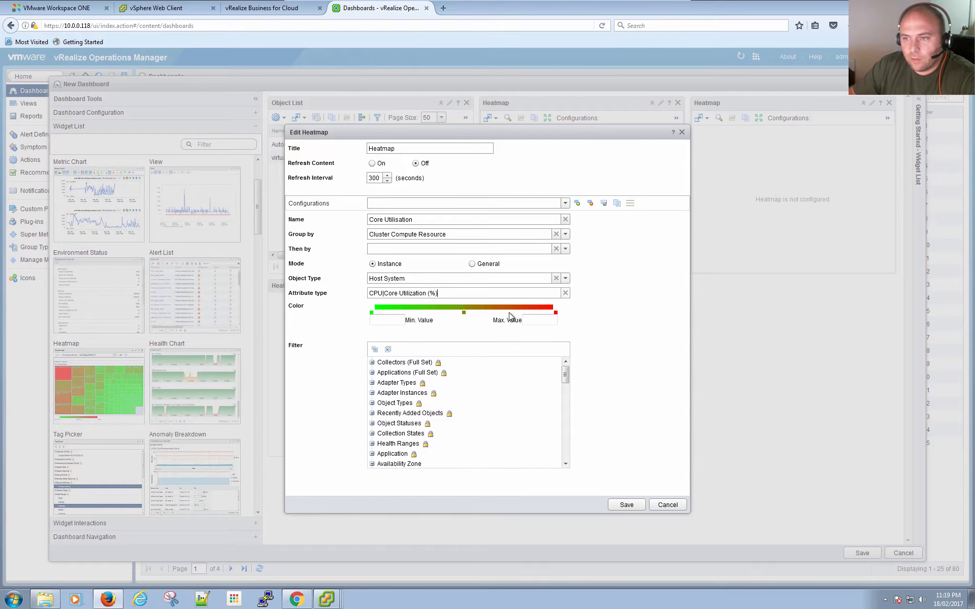
Set the Core Utilisation heatmap's colour range from 1 to 100 and save the widget
click(389, 321)
text(1)
click(531, 328)
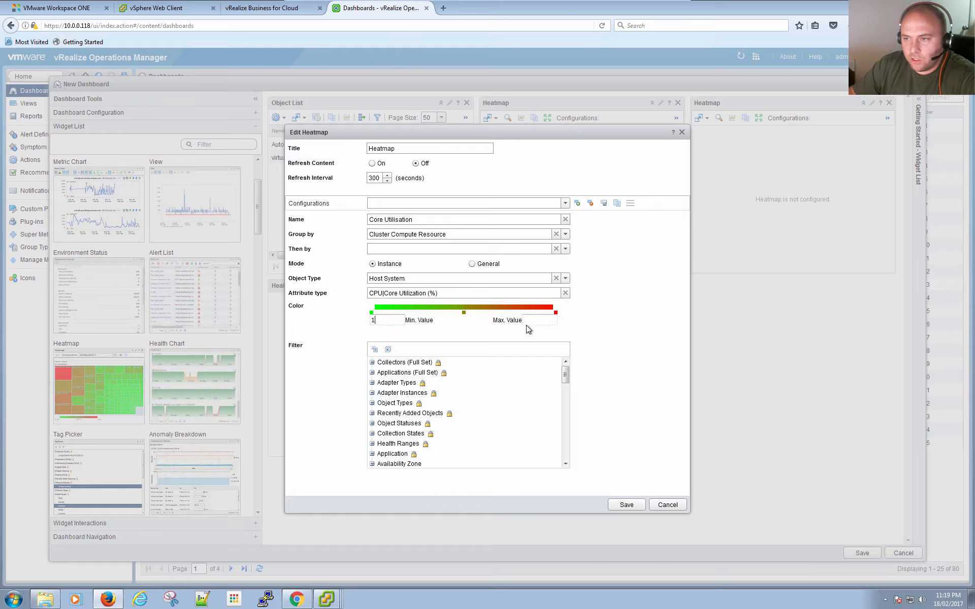
text(10)
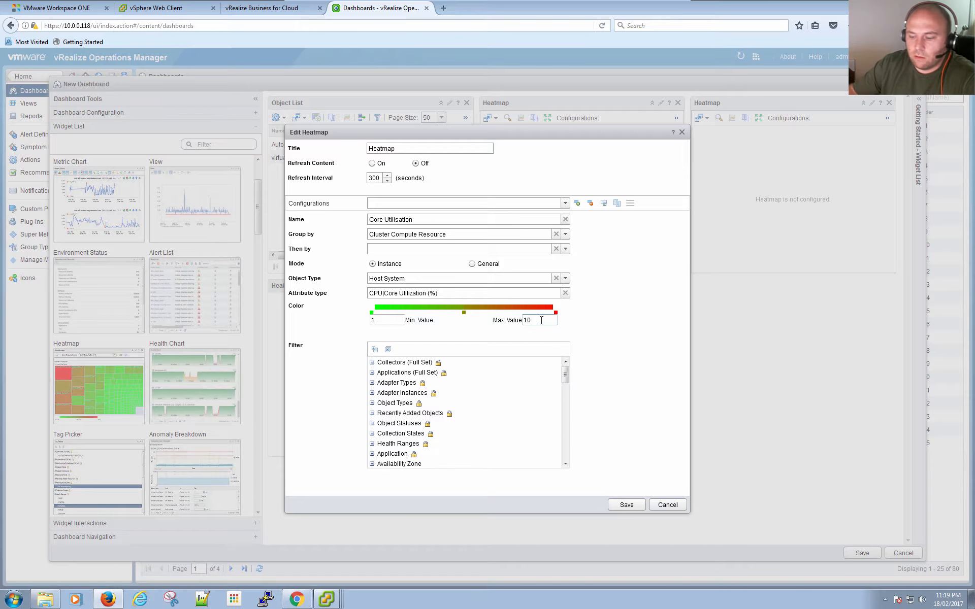
text(0)
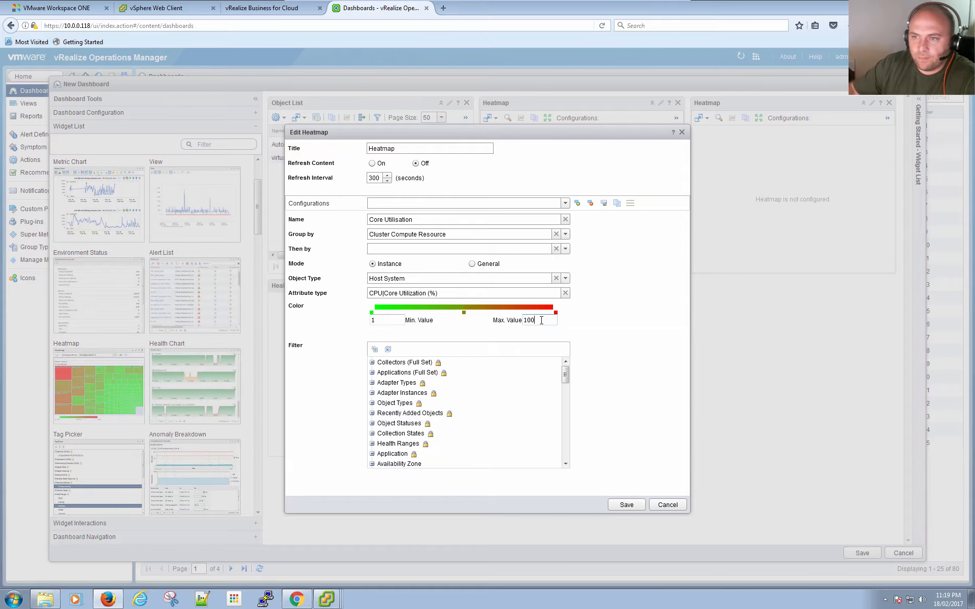
click(628, 504)
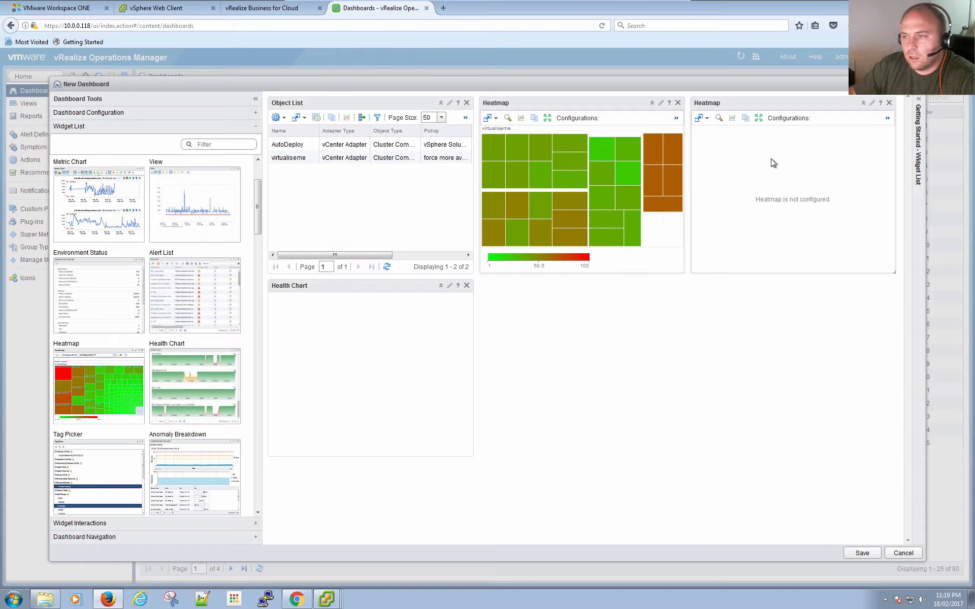
Edit the second, unconfigured Heatmap widget and create a configuration named Memory Swap
click(872, 103)
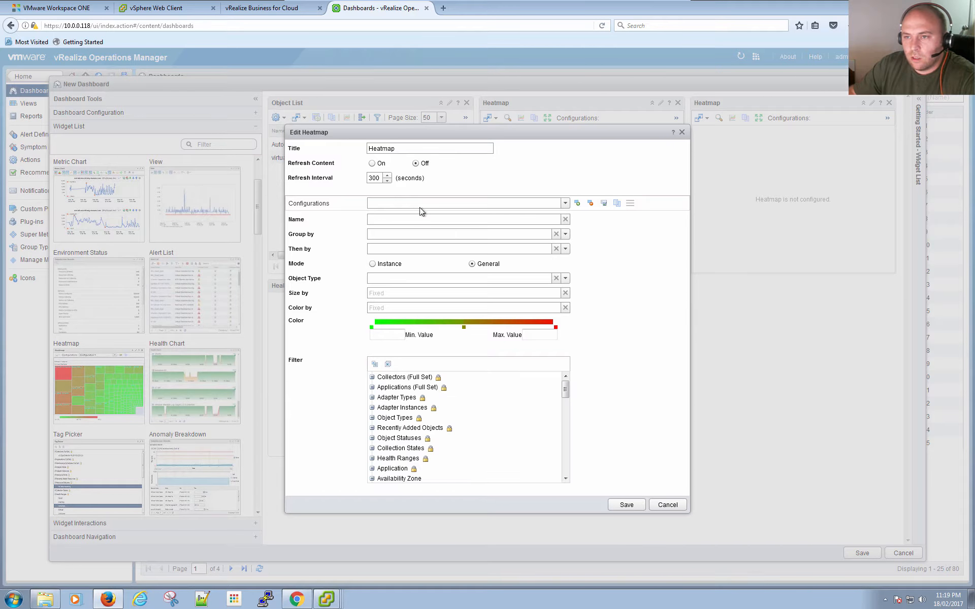
click(577, 203)
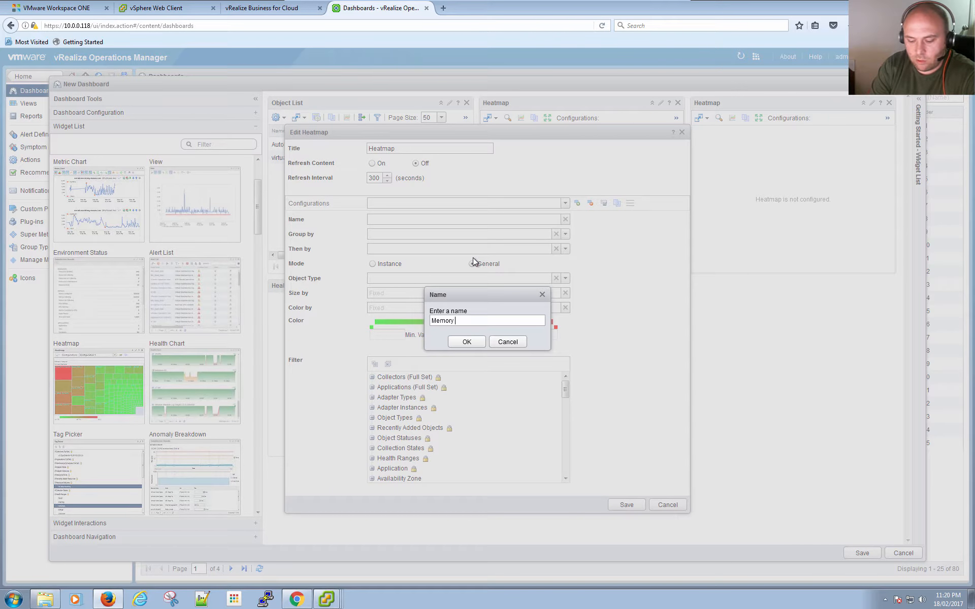
text(Memory Swap)
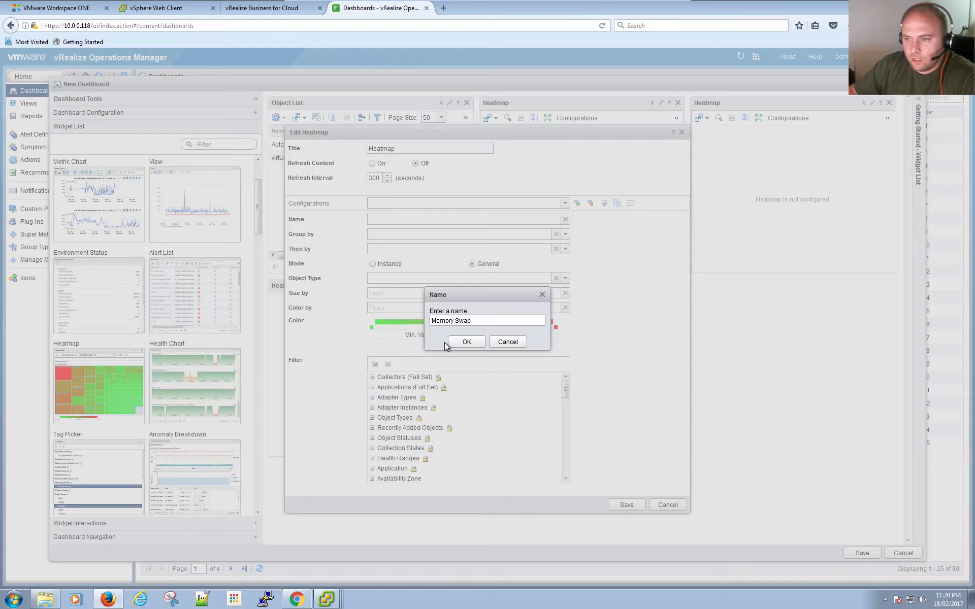
click(465, 342)
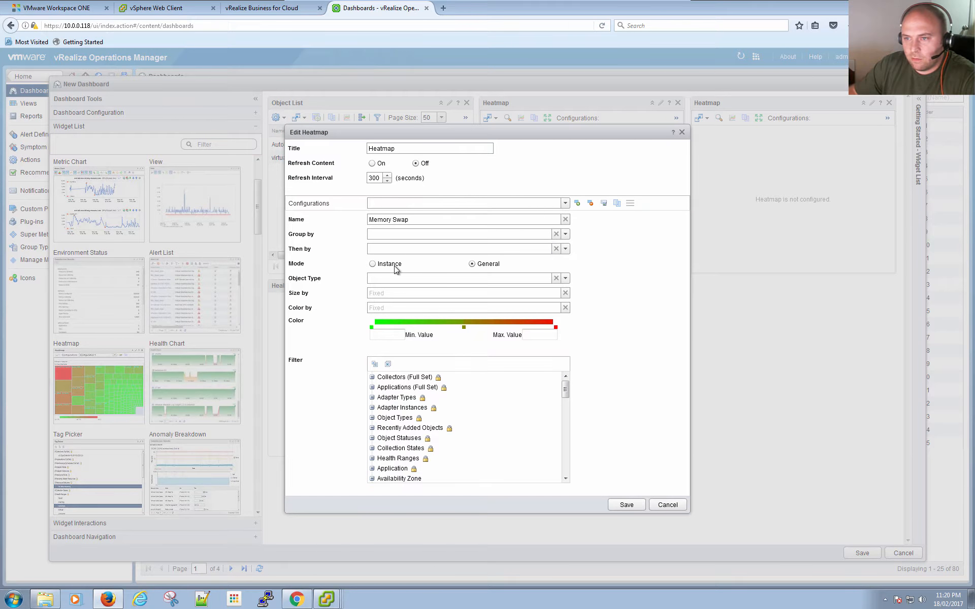
Set Memory Swap to Instance mode, grouped by Cluster Compute Resource, with Host System as the object type
click(372, 264)
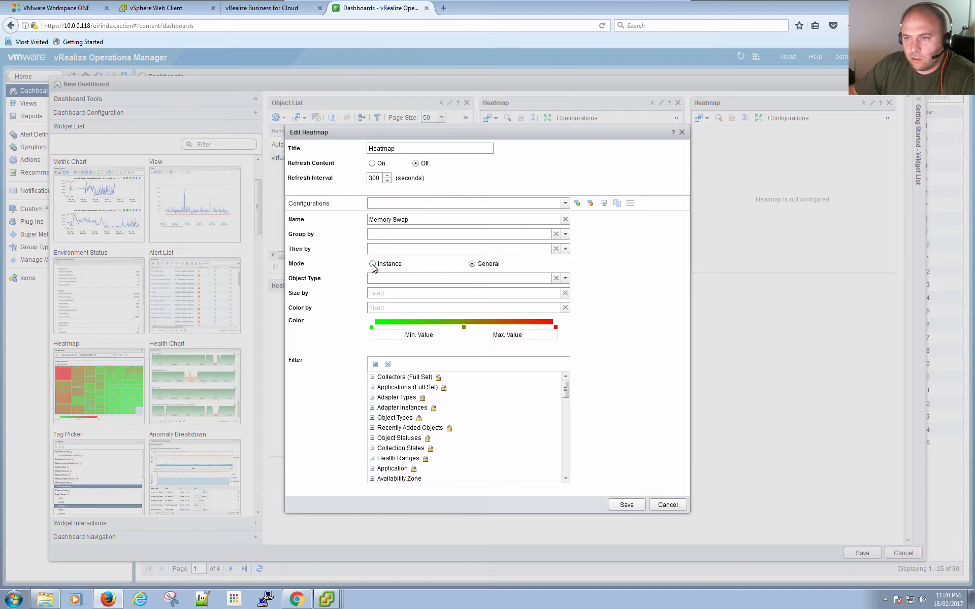
click(565, 234)
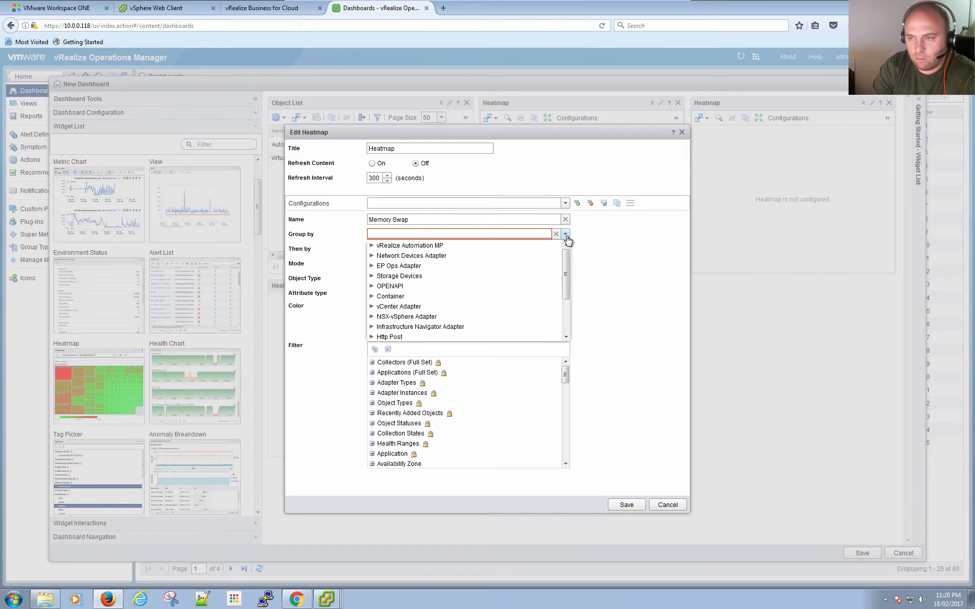
click(452, 236)
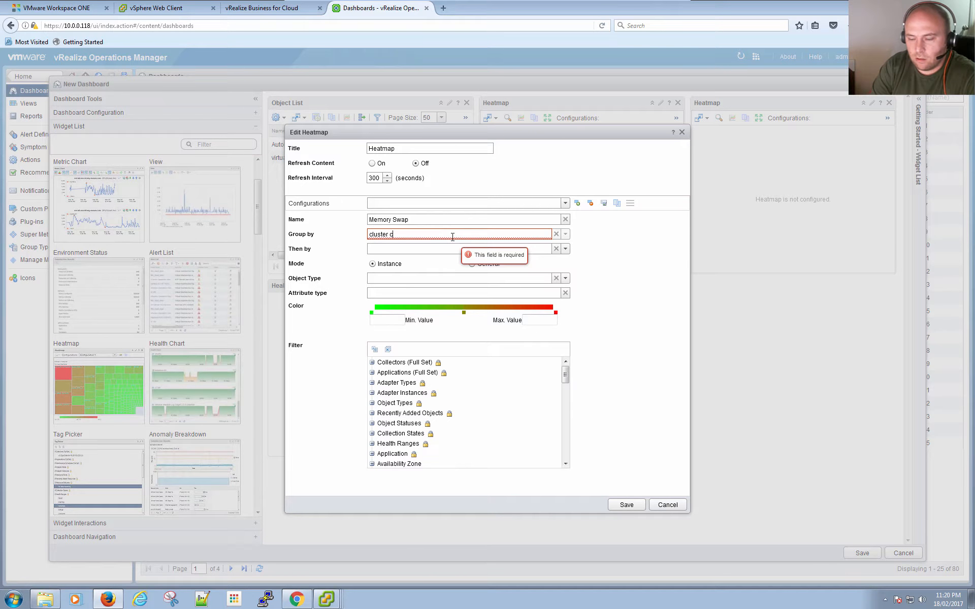
text(cluster compute)
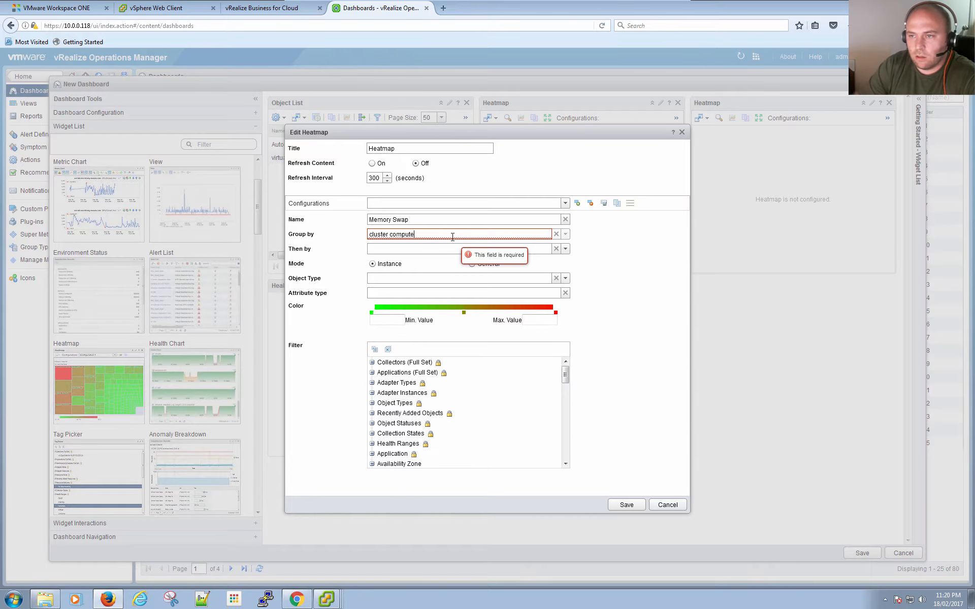
click(419, 256)
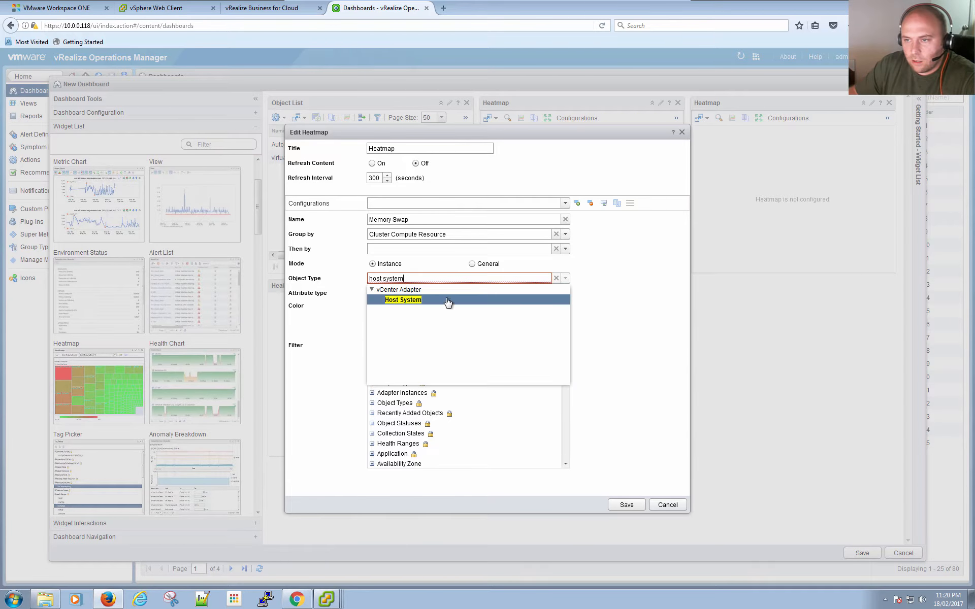
click(436, 301)
Filter the attribute types by "swap" and choose Memory|Swap In Rate (KBps) for the Memory Swap heatmap
click(420, 293)
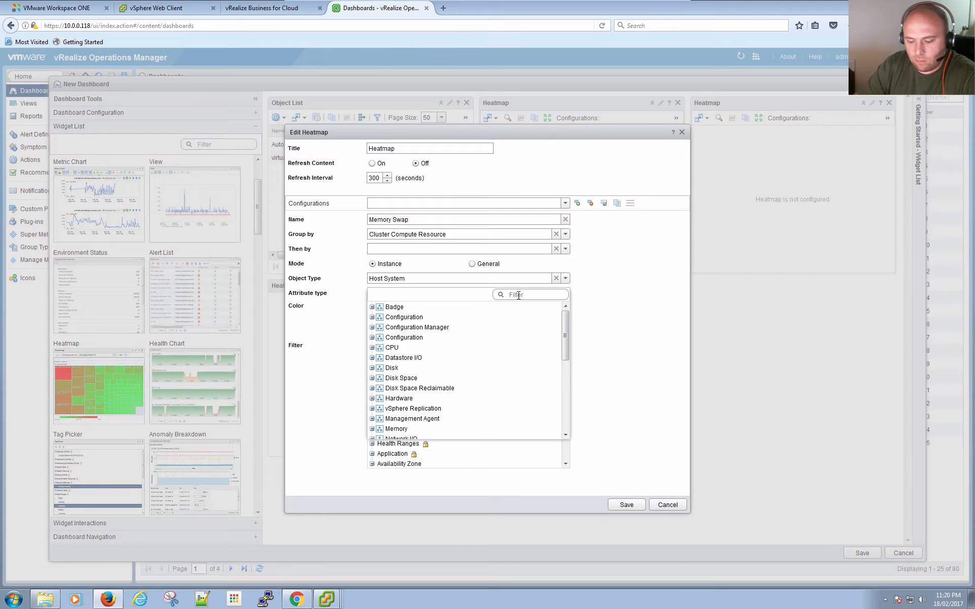
click(518, 295)
text(swap)
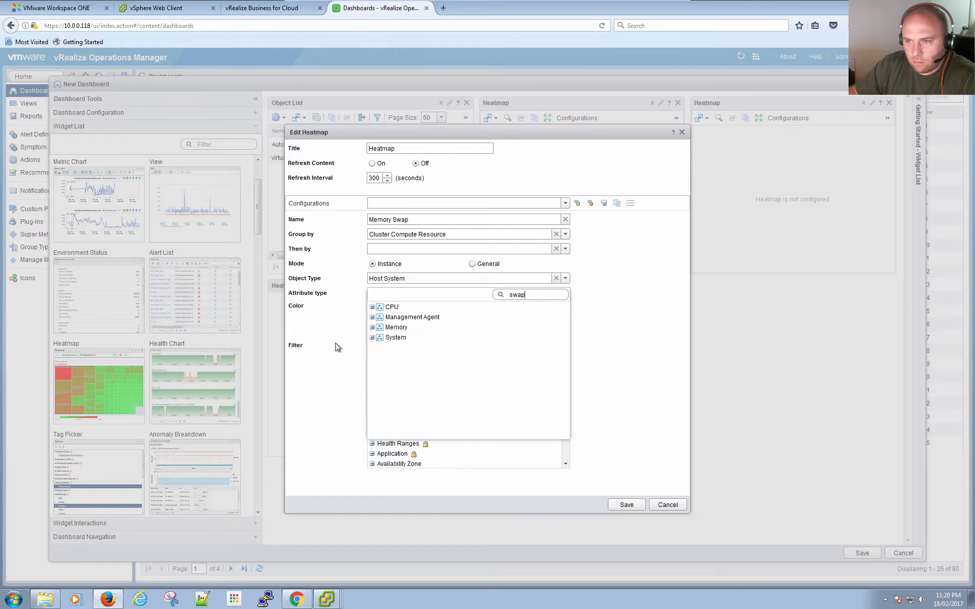
click(372, 327)
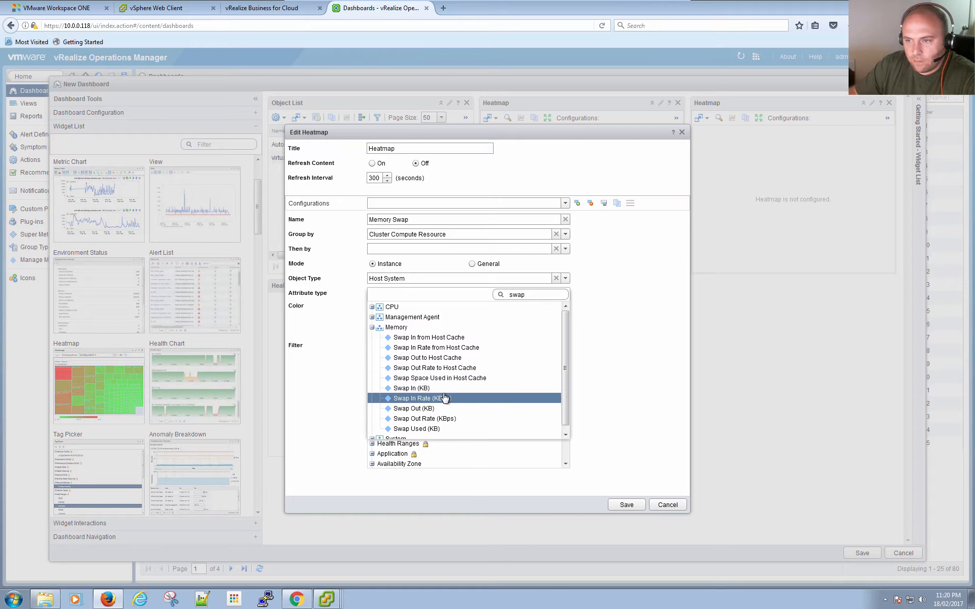
click(464, 408)
click(460, 388)
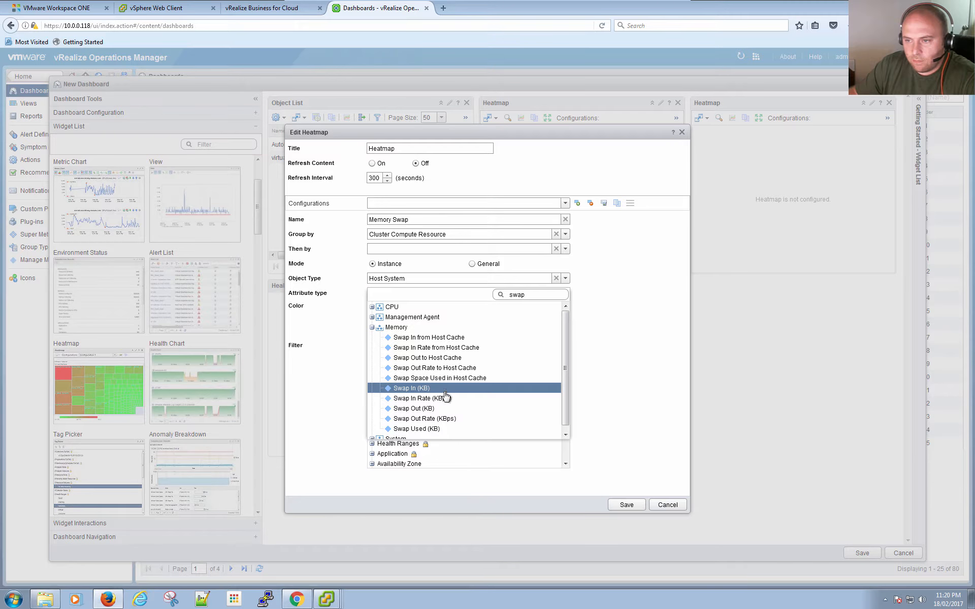
click(446, 399)
double_click(446, 398)
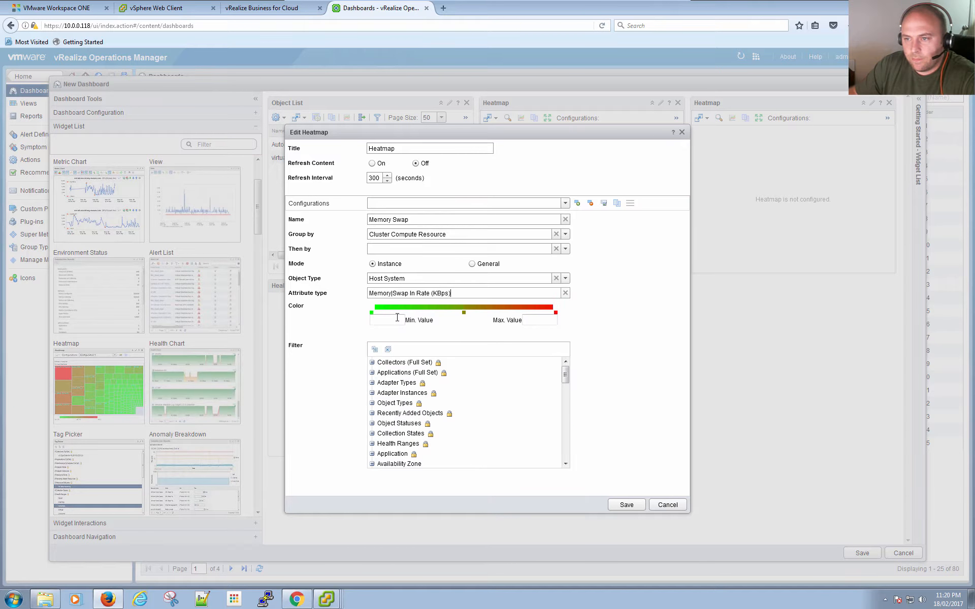
Set the Memory Swap heatmap's colour range from 0 to 5 and save the widget
text(0)
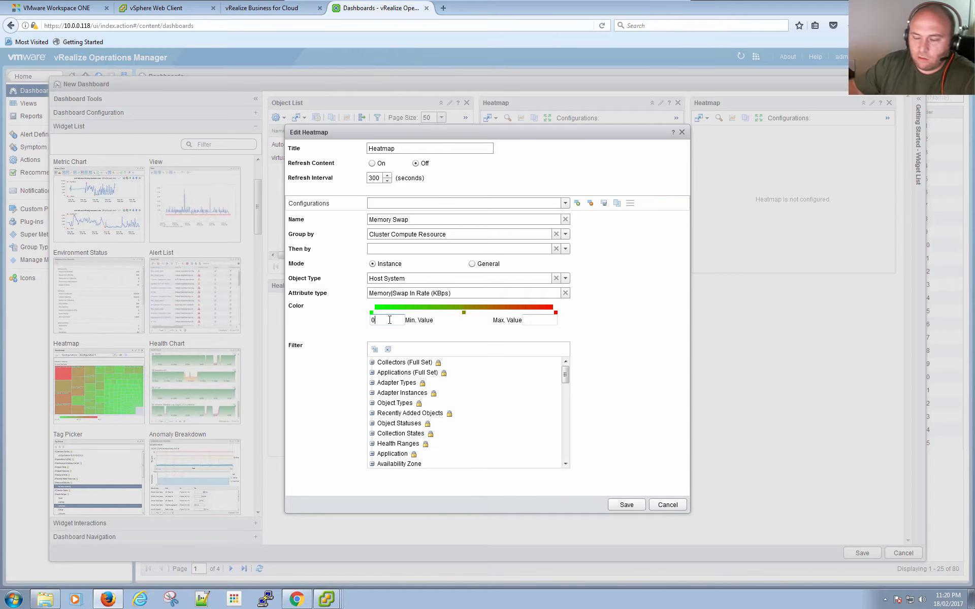
click(532, 318)
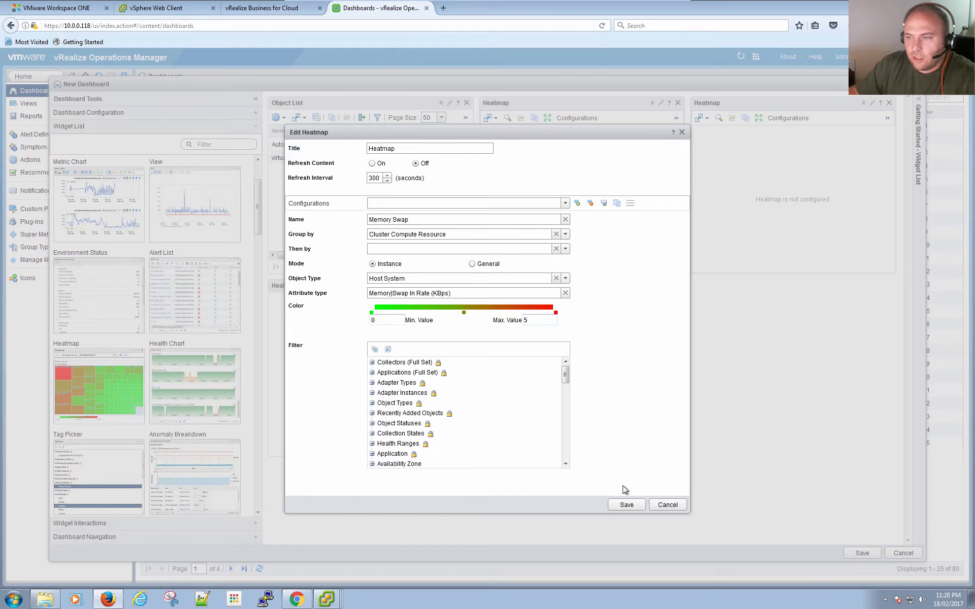
click(626, 505)
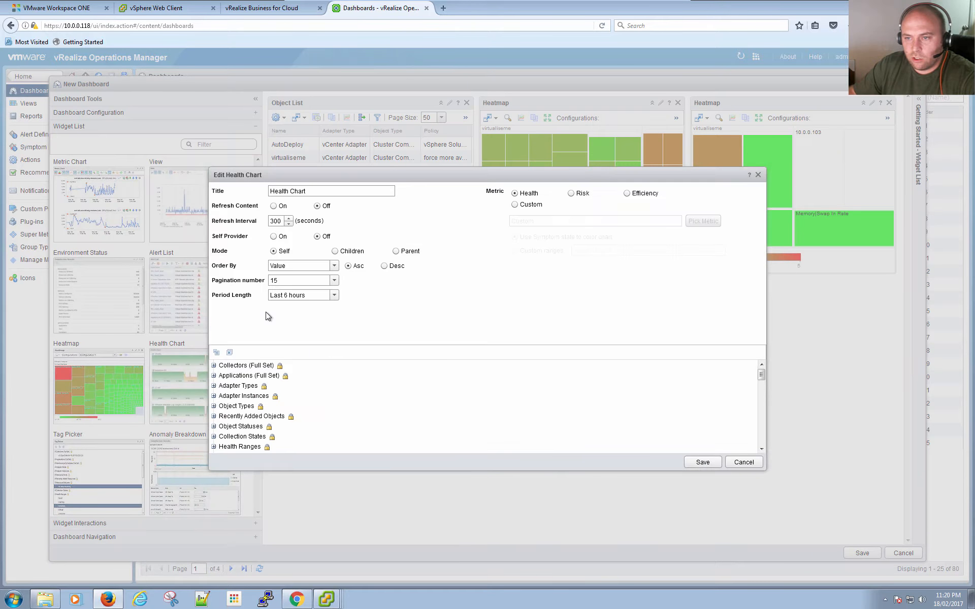
Set the Health Chart widget's mode to Children and save it
click(334, 251)
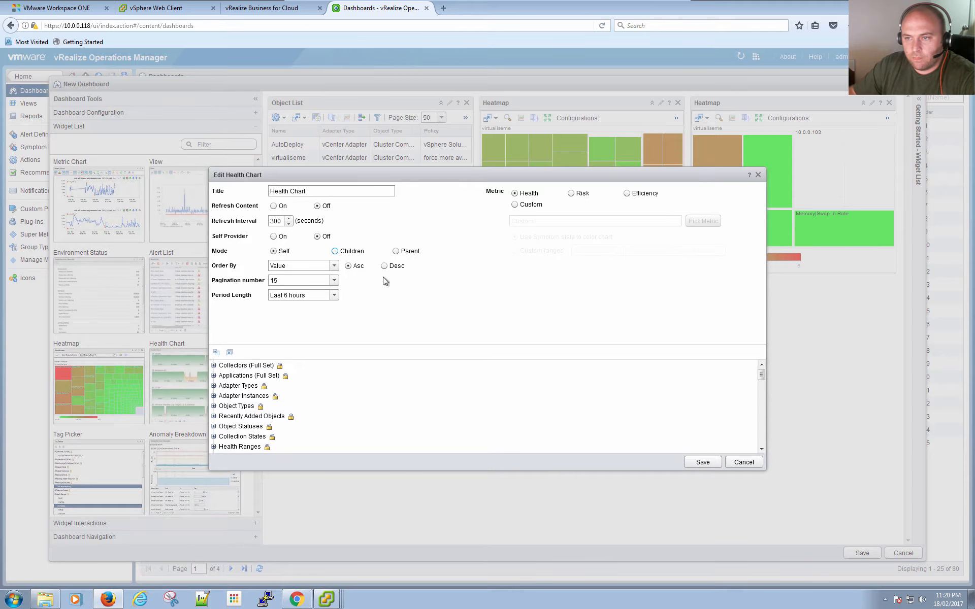
click(701, 462)
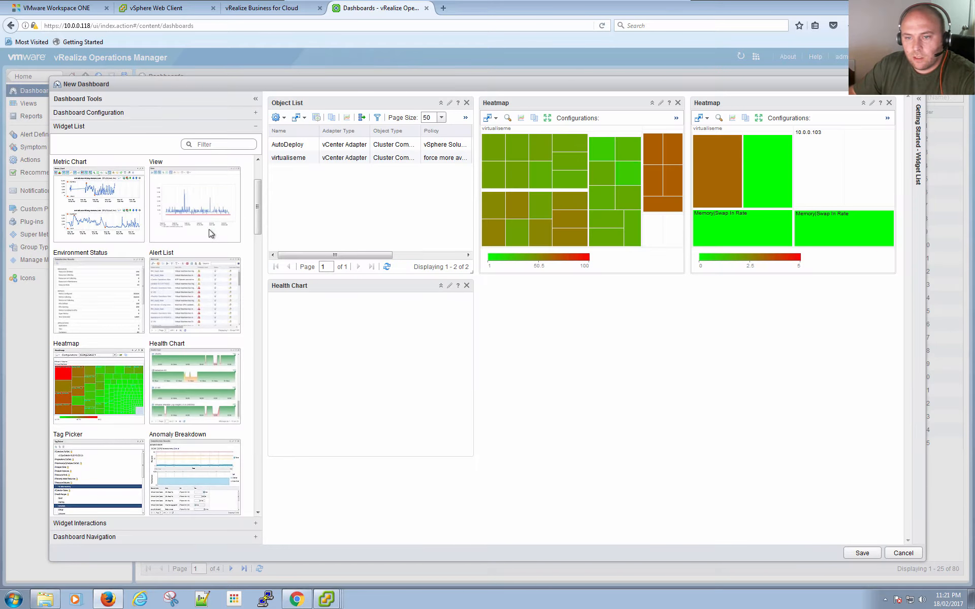
Retitle the Object List widget "Cluster List" and save it
click(151, 523)
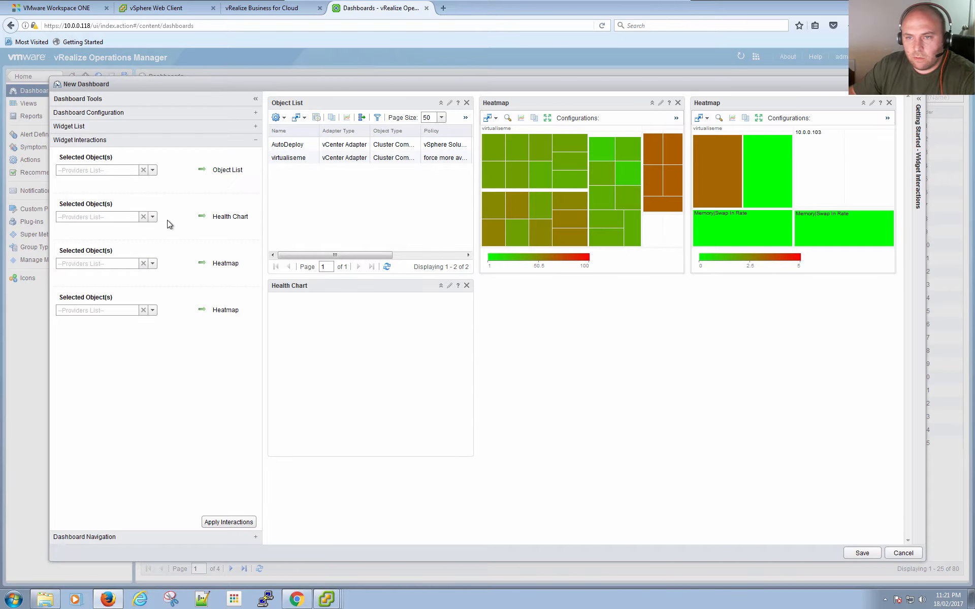
click(449, 103)
triple_click(364, 191)
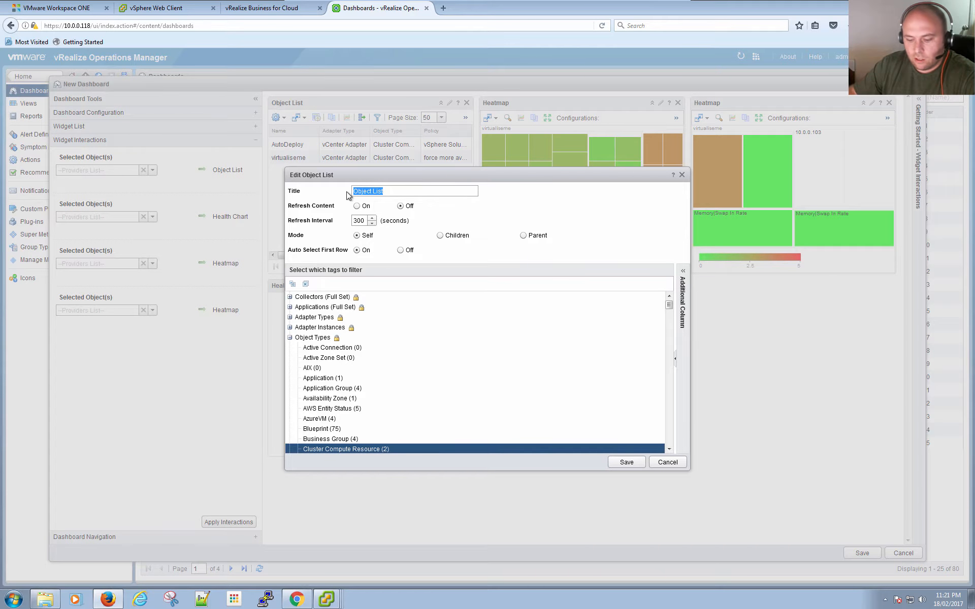
text(Cluster Li)
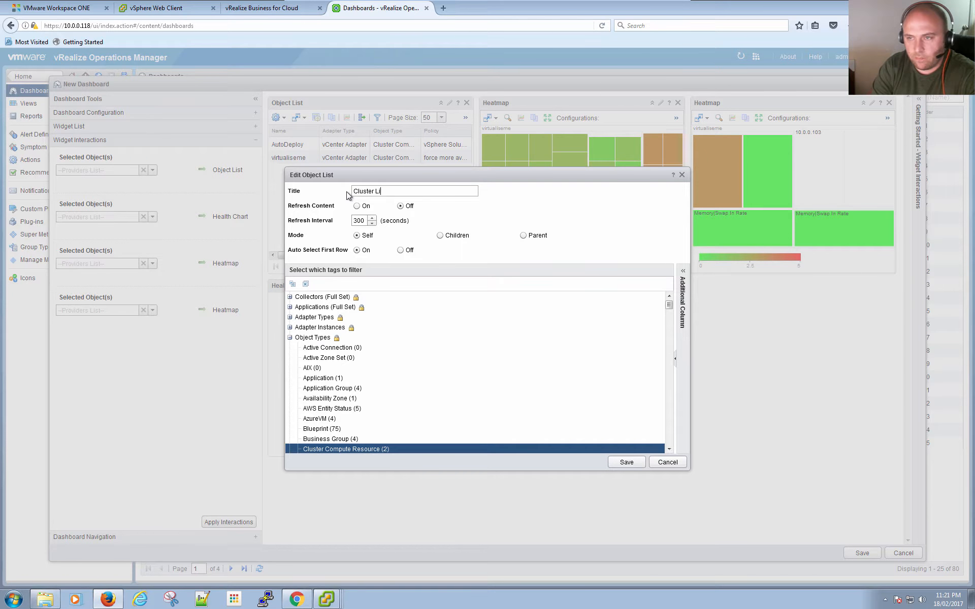
text(st)
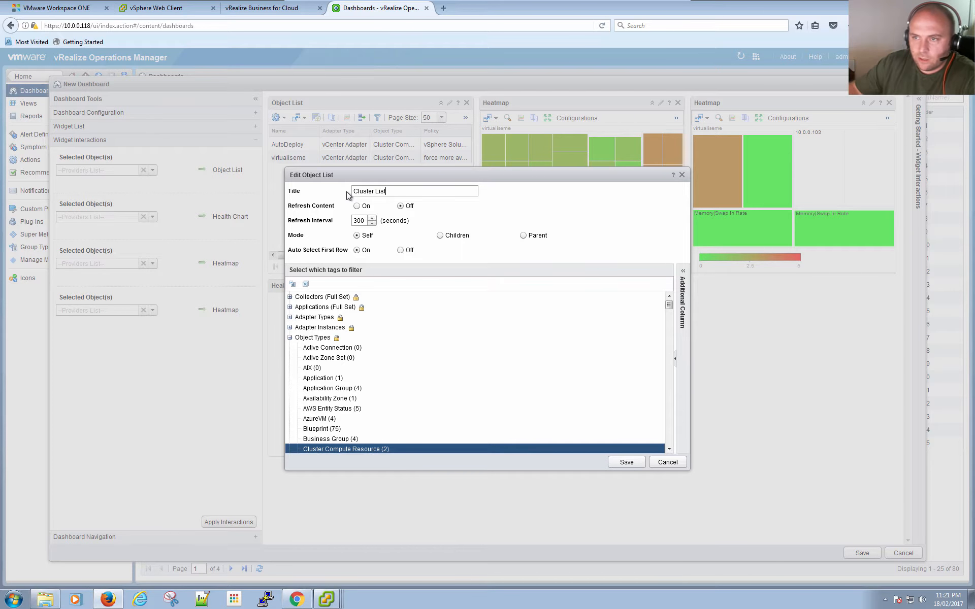
click(626, 462)
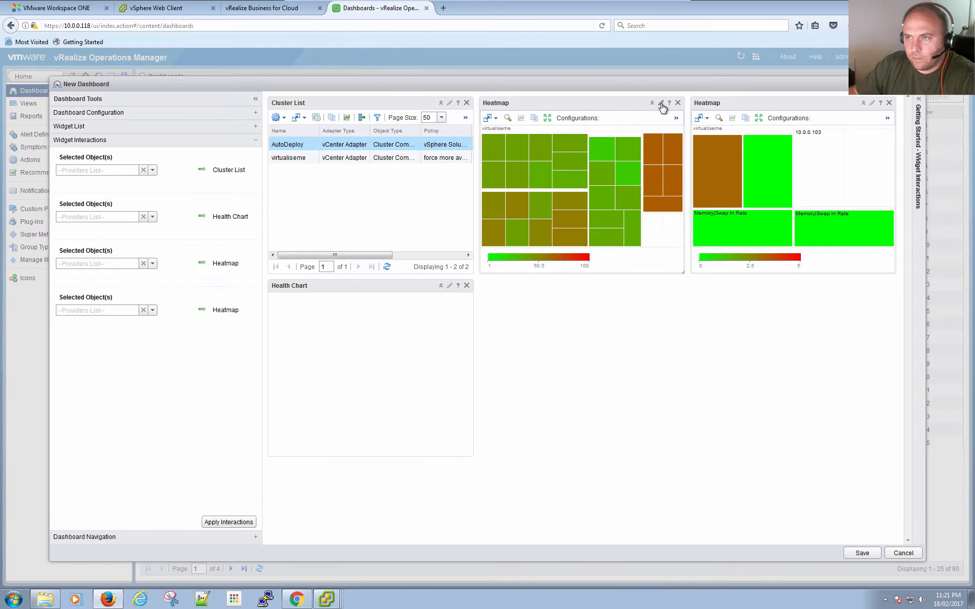
Retitle the heatmap widget that shows CPU core utilisation "Core Utilisation" and save it
click(661, 104)
double_click(397, 149)
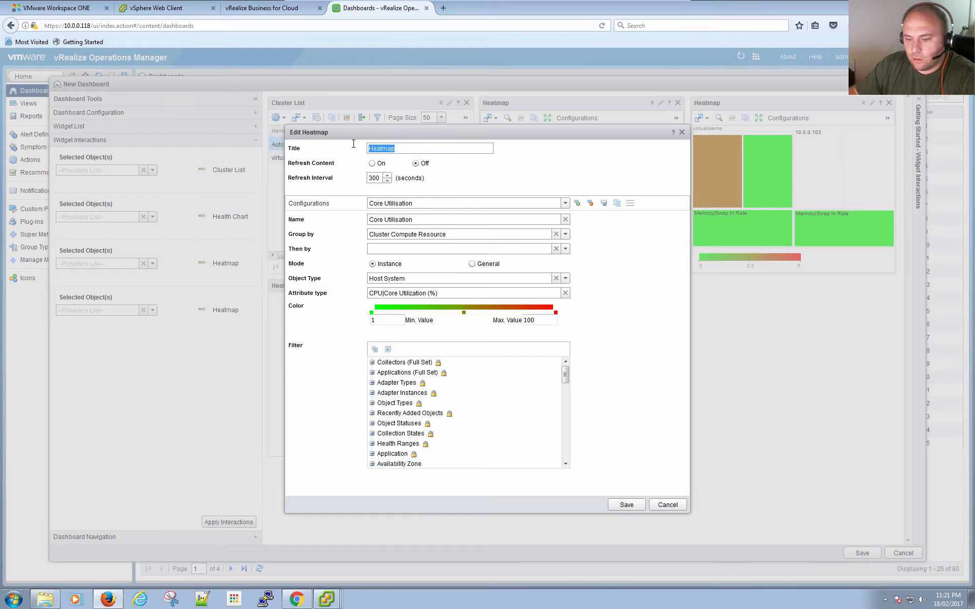
text(Core Utilisa)
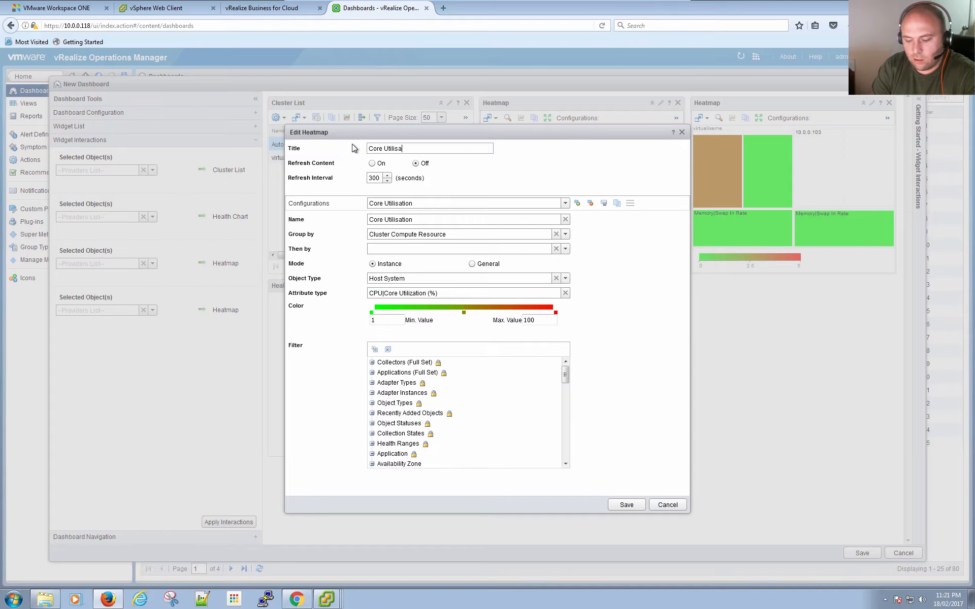
text(tion)
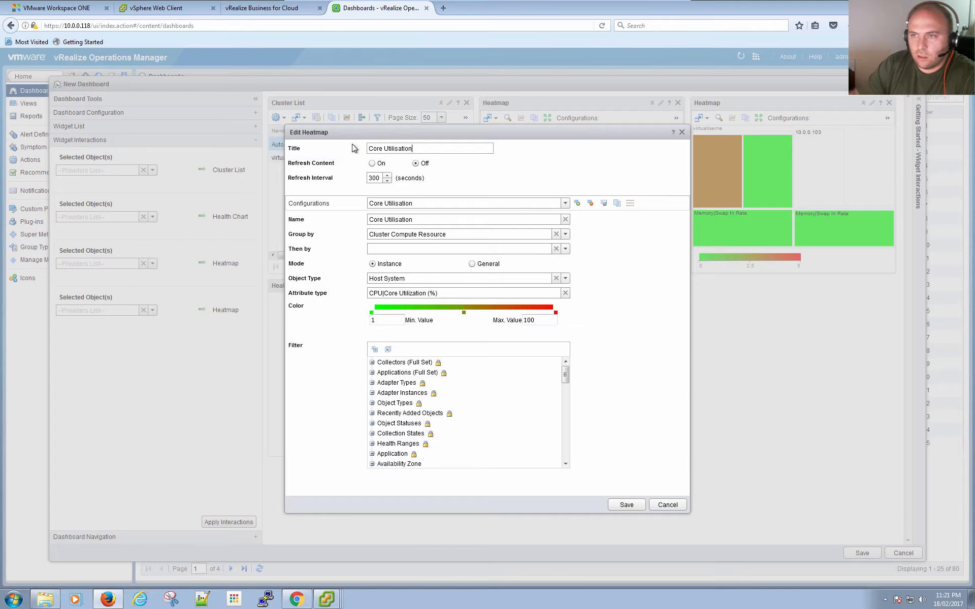
click(630, 508)
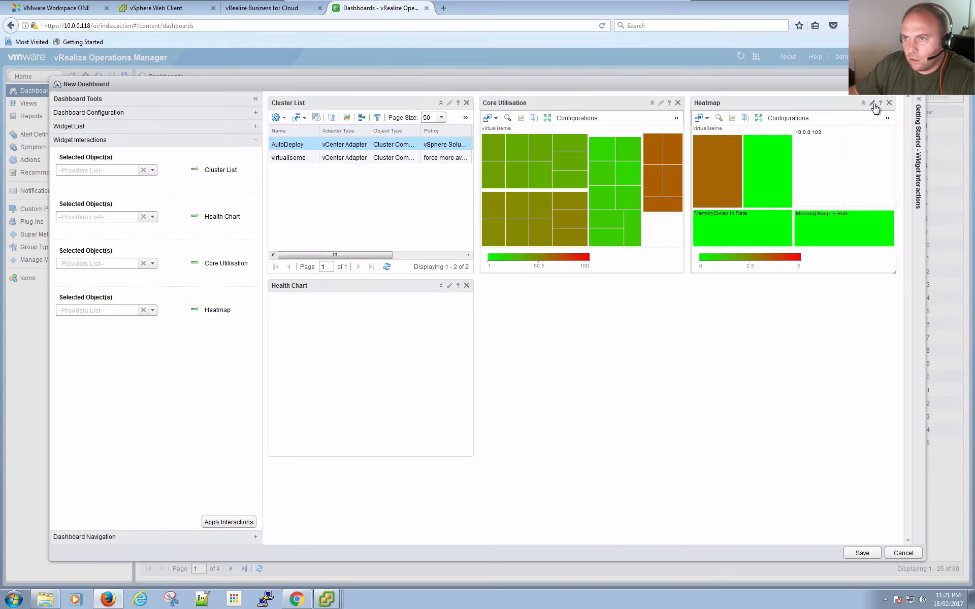
Retitle the heatmap widget that shows the memory swap rate "Memory Swap In" and save it
click(872, 102)
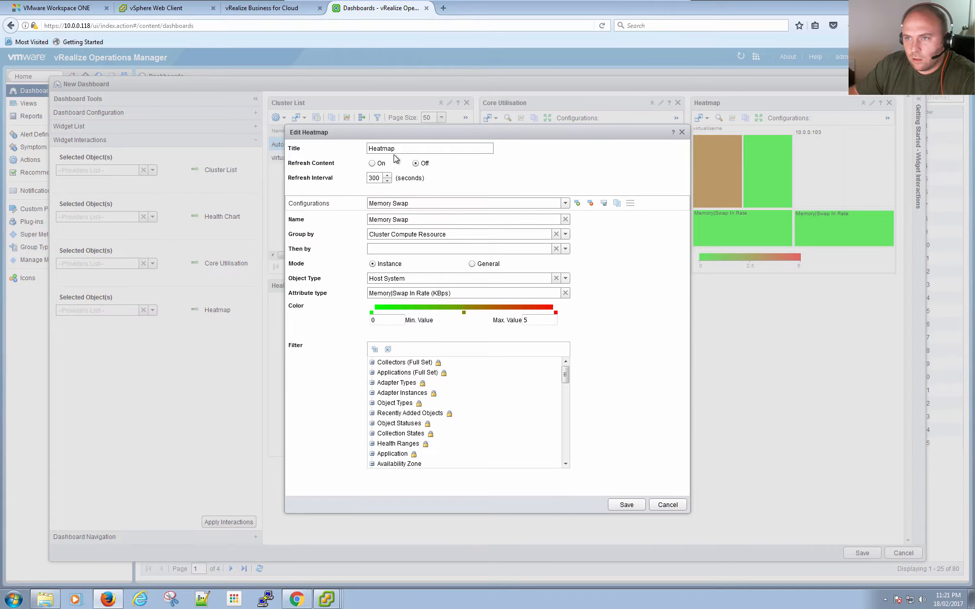
drag(395, 148, 348, 148)
text(Memory Swap In)
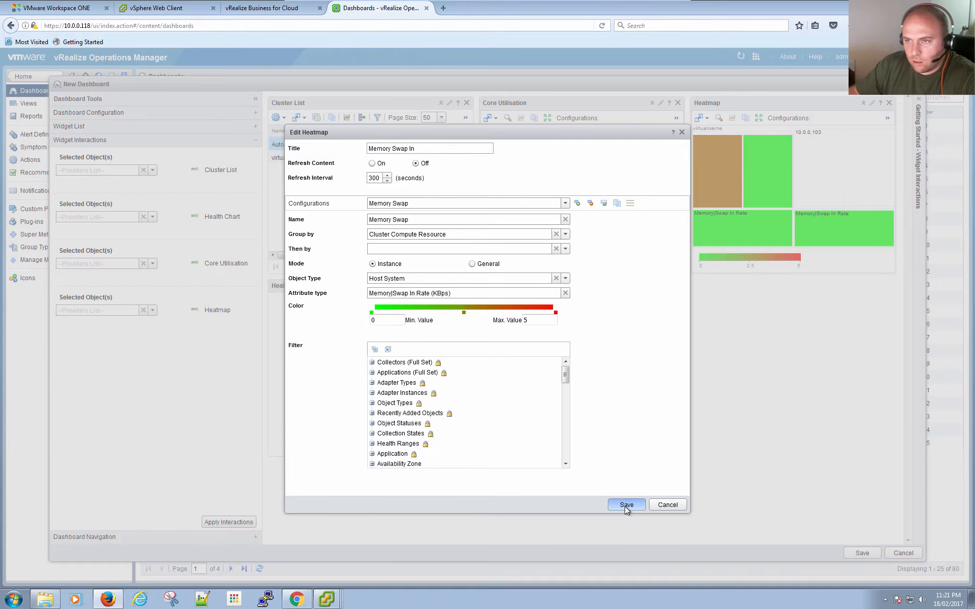
click(625, 505)
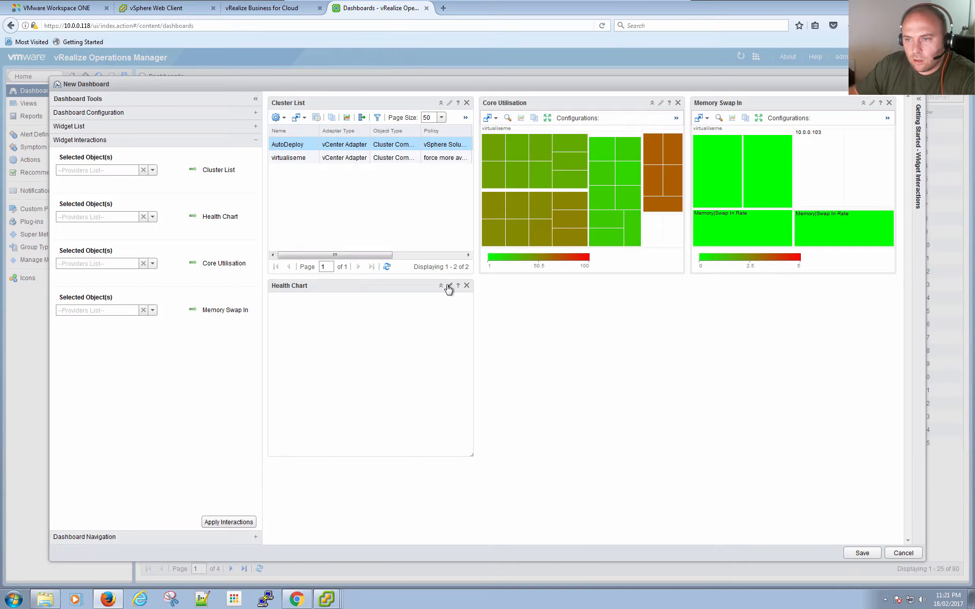
Retitle the Health Chart widget "Host Health" and save it
click(449, 287)
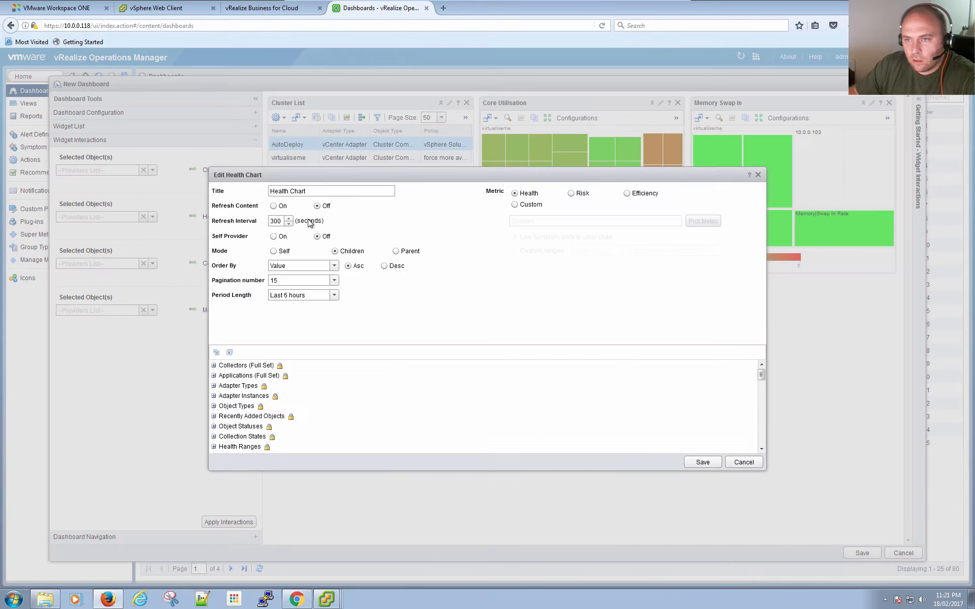
drag(307, 192, 243, 188)
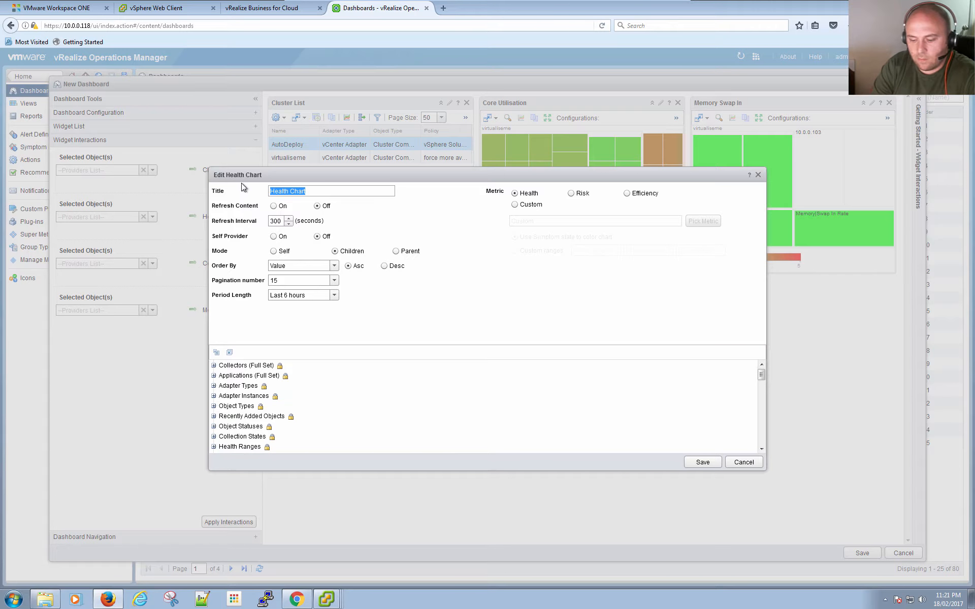
text(Host Health)
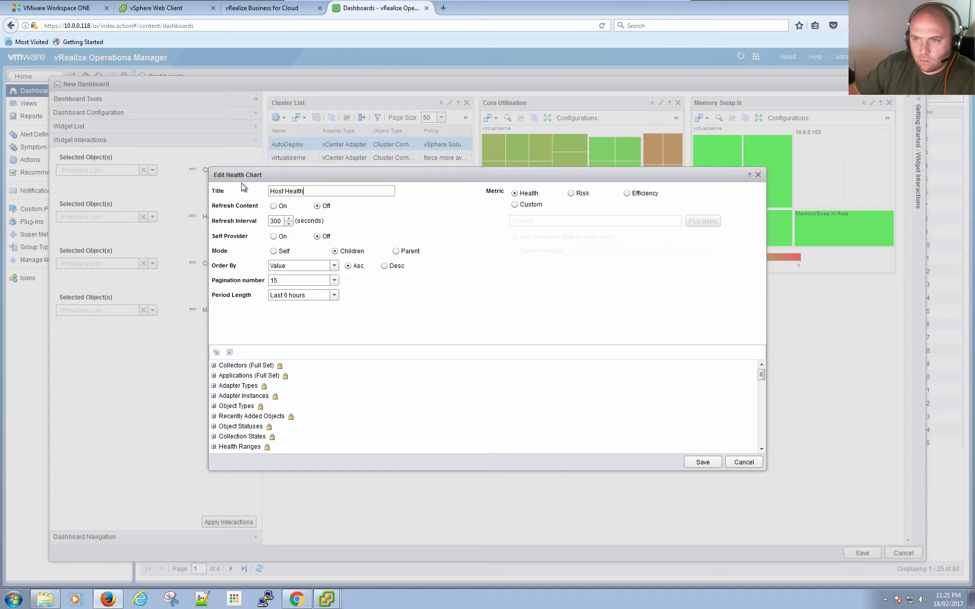
click(703, 462)
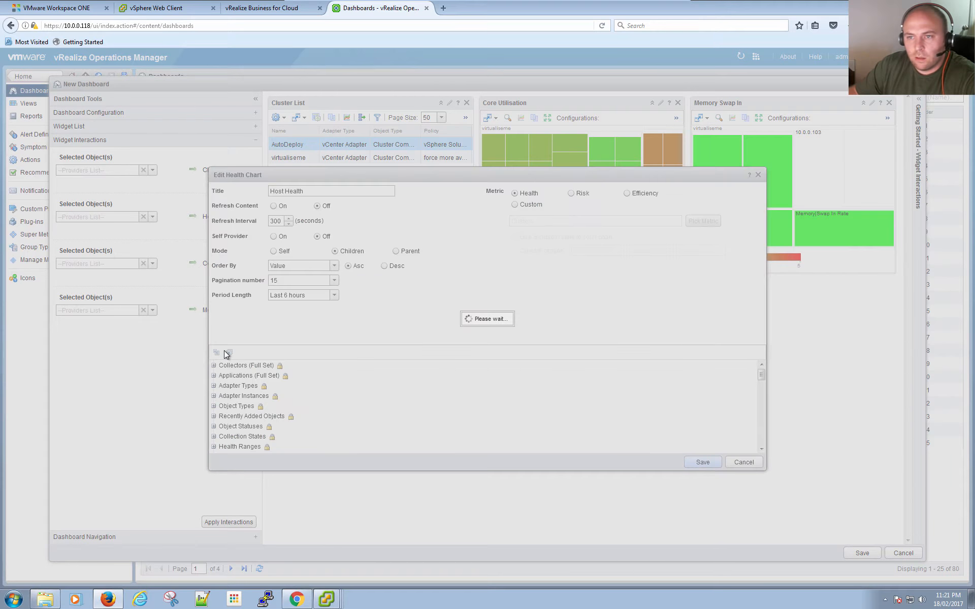
Set Cluster List as the provider for Host Health, Core Utilisation and Memory Swap In, and apply the widget interactions
click(152, 216)
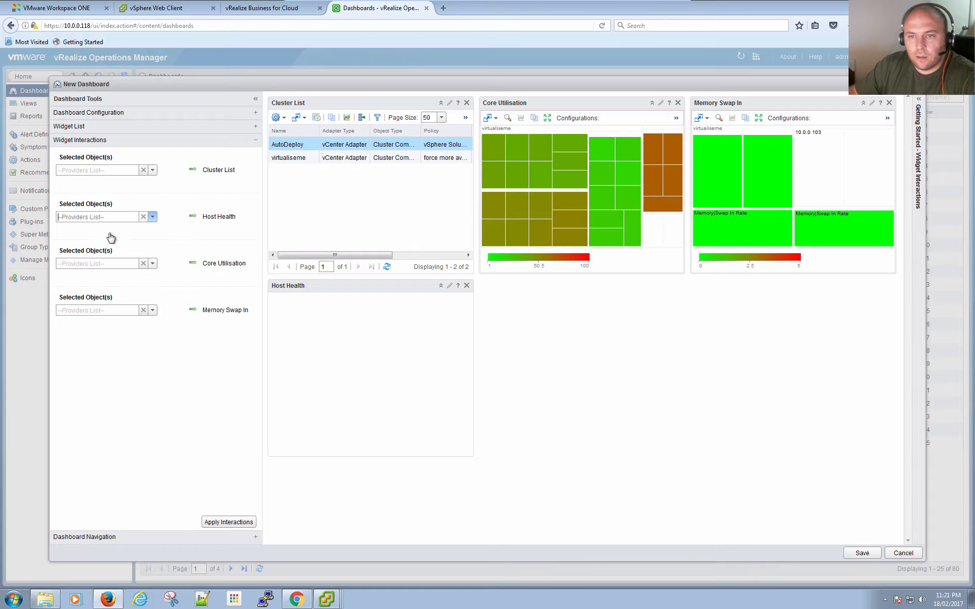
click(102, 233)
click(152, 264)
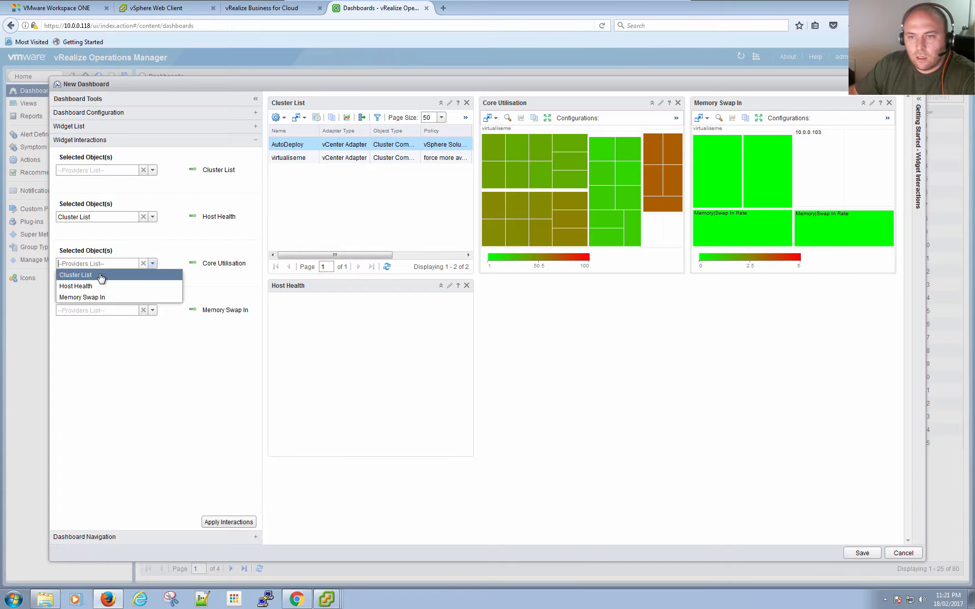
click(91, 275)
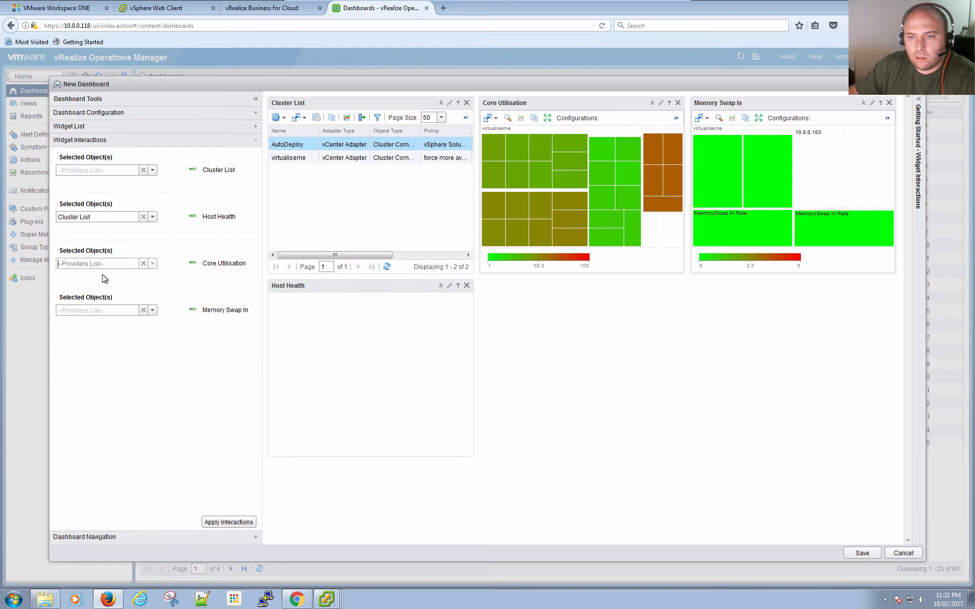
click(152, 264)
click(93, 275)
click(152, 311)
click(107, 325)
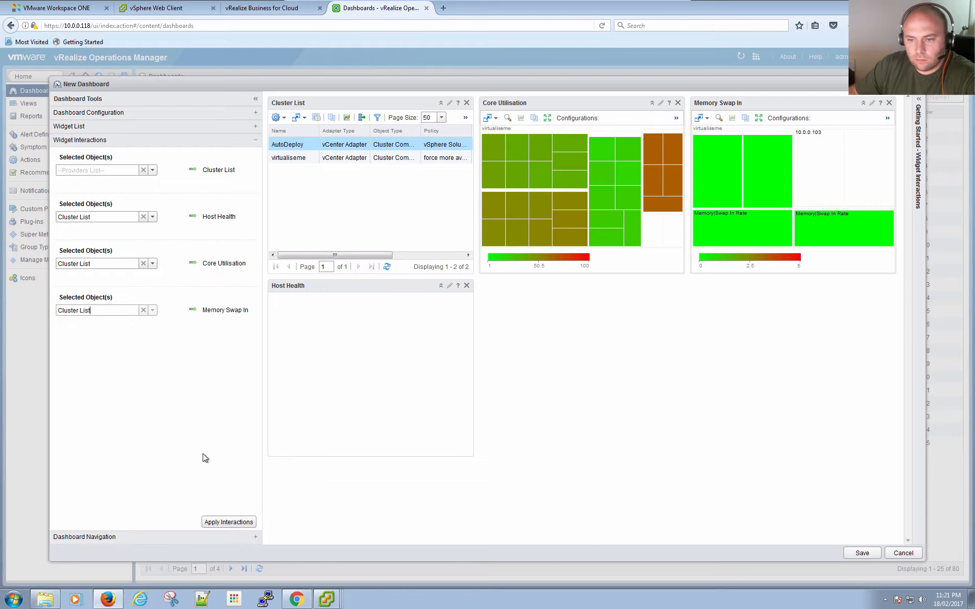
click(213, 523)
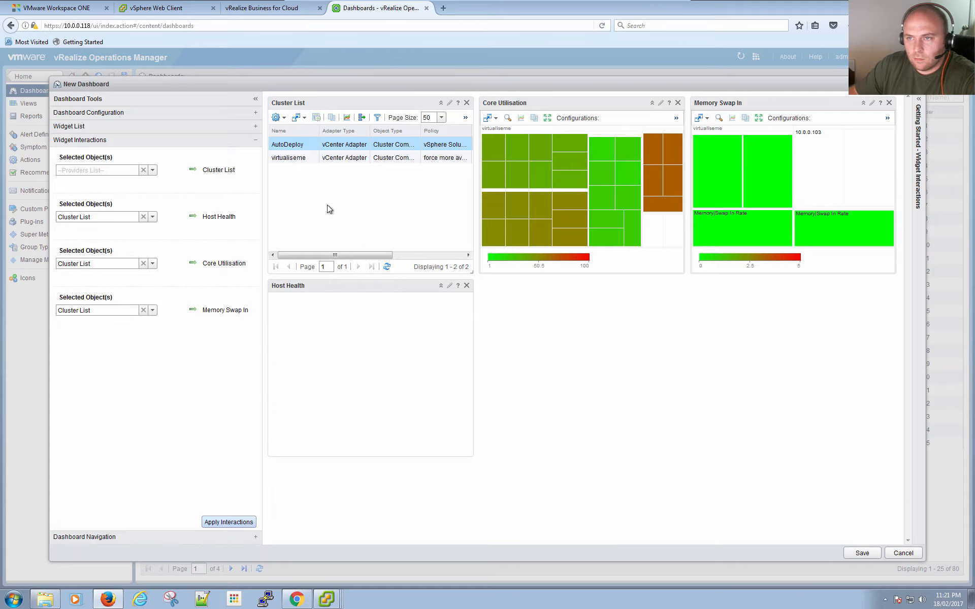
Select the virtualiseme cluster in Cluster List and examine how the Core Utilisation heatmap responds
click(300, 158)
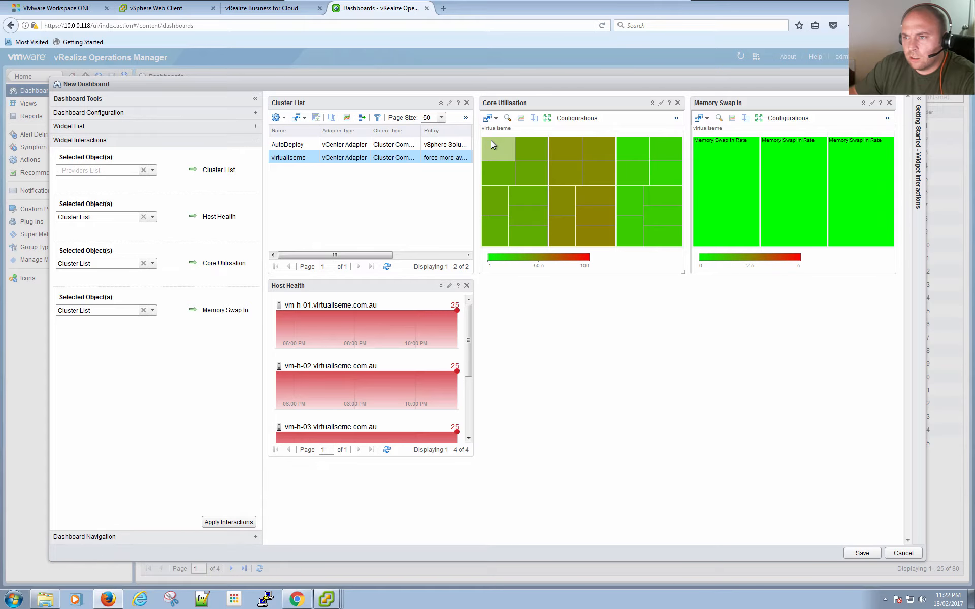
mouse_move(497, 147)
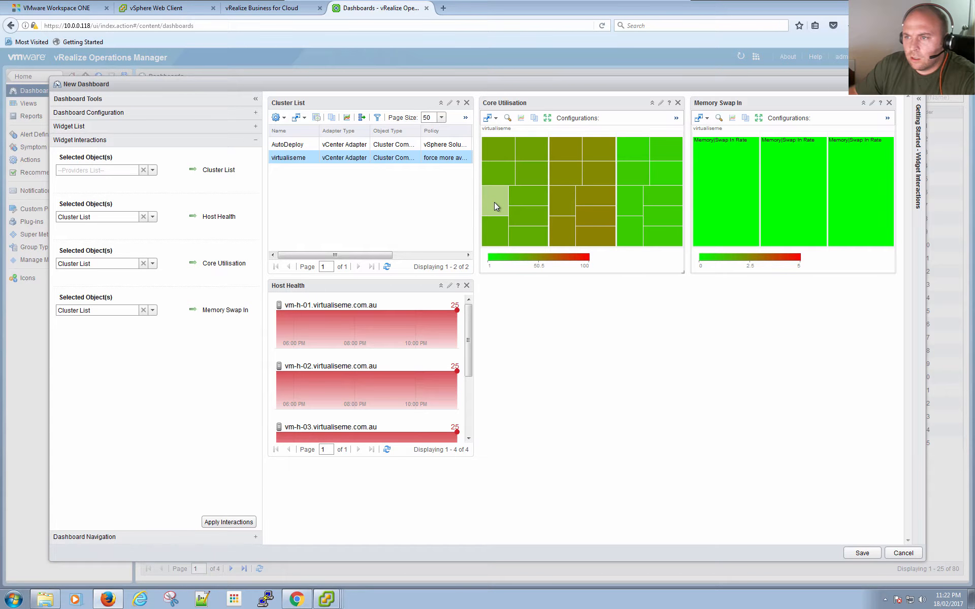
mouse_move(494, 203)
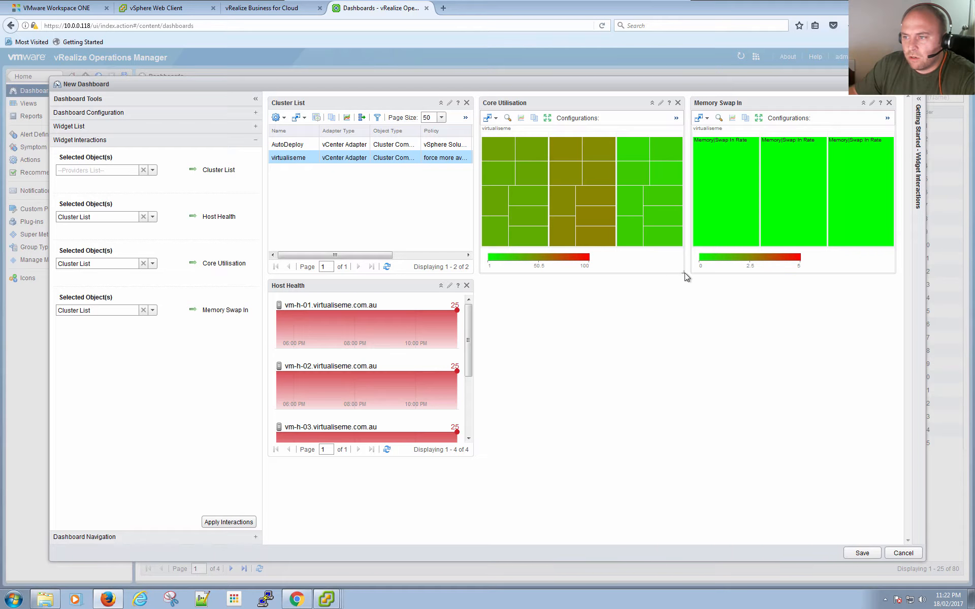
Shorten the Core Utilisation and Memory Swap In widgets to equal height and add a Scoreboard widget beneath each
drag(685, 273, 687, 222)
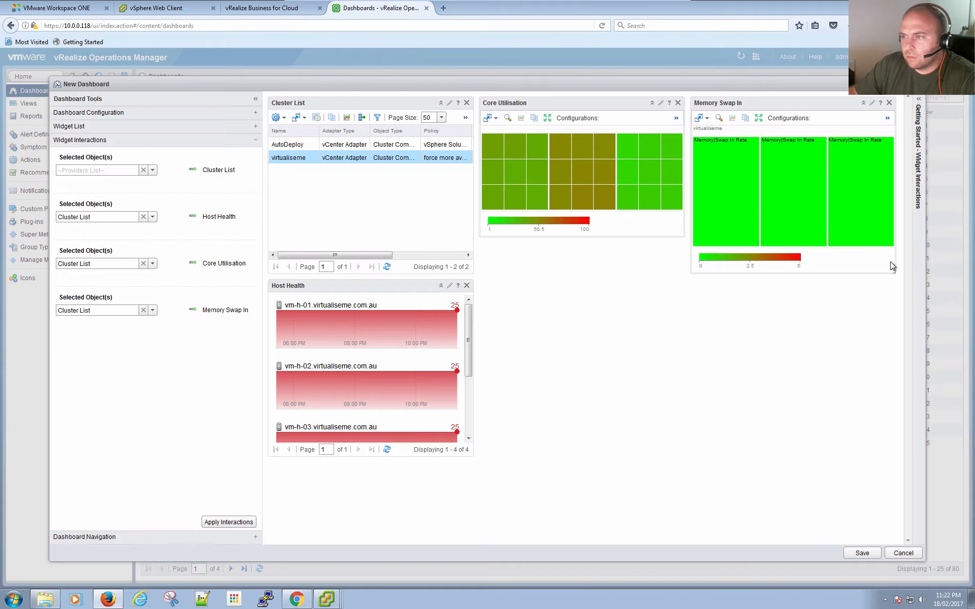
drag(892, 265, 887, 231)
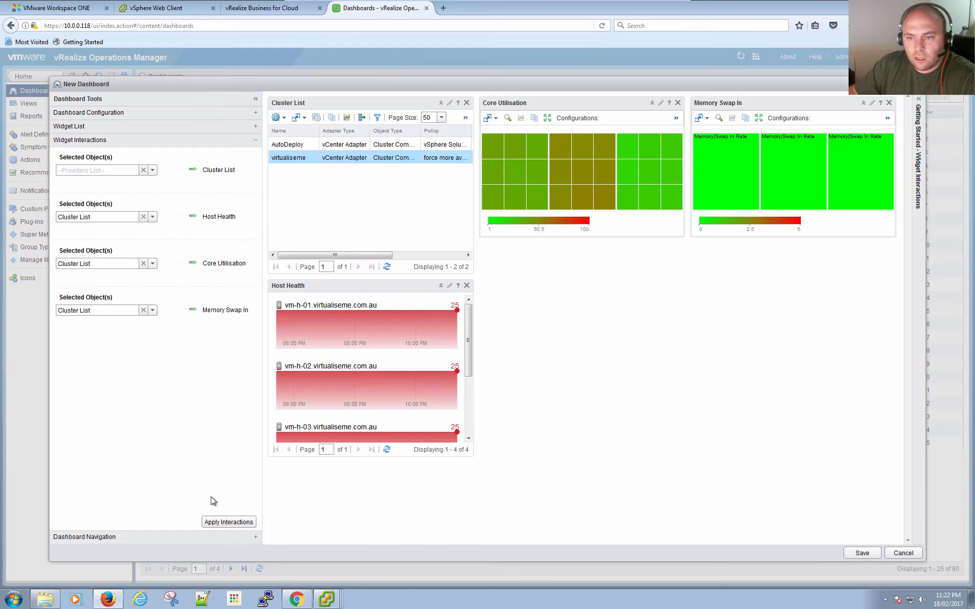
click(75, 128)
scroll(134, 424, down, 10)
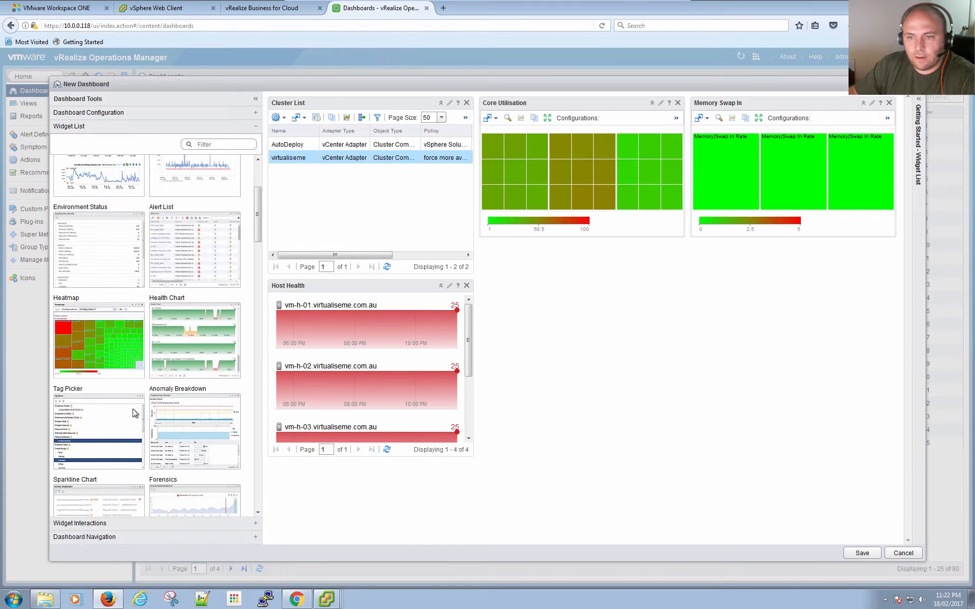
scroll(135, 414, down, 8)
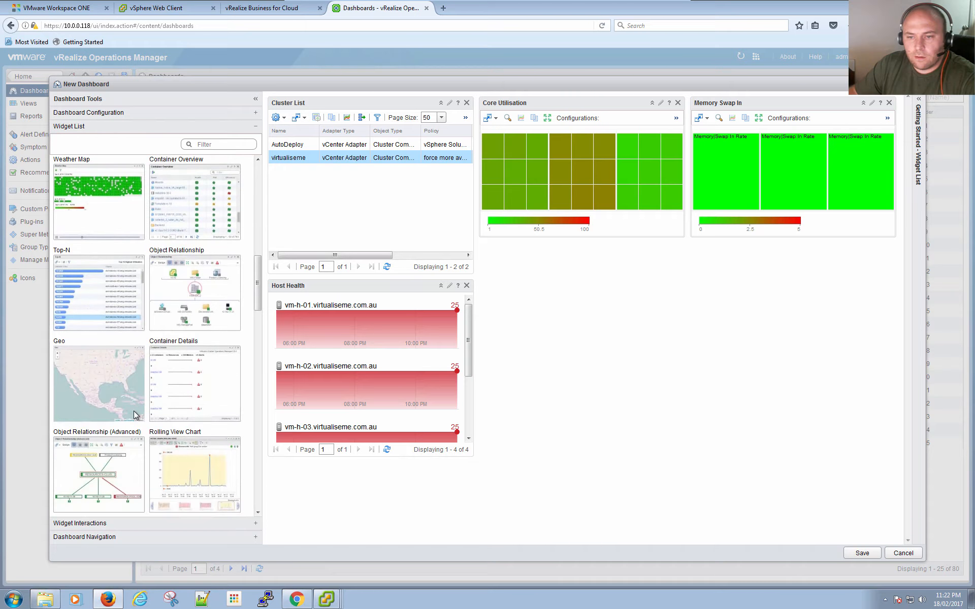
drag(160, 378, 517, 280)
drag(206, 364, 750, 318)
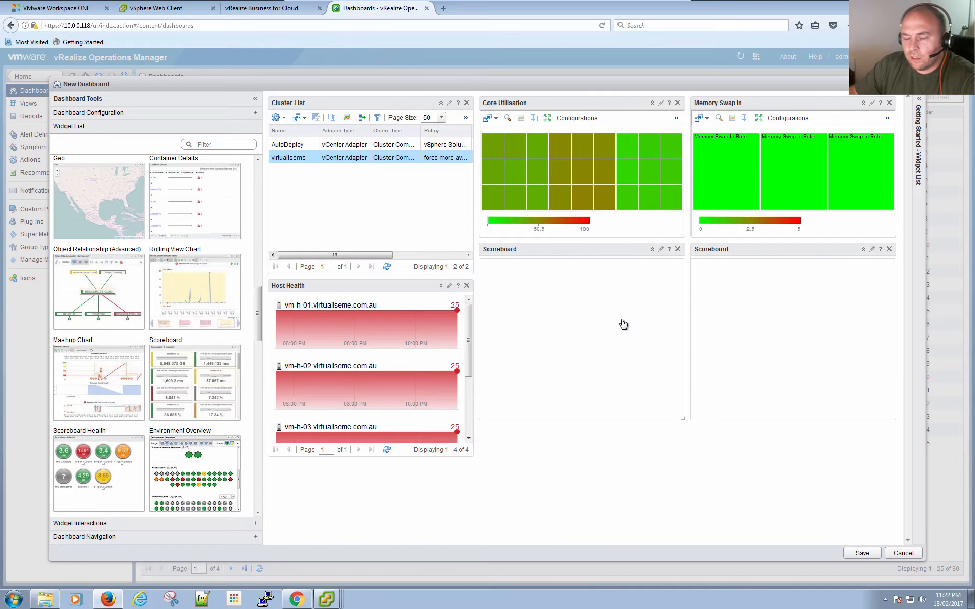
Set the metric configuration of the Scoreboard beneath Core Utilisation to cpuhealth and save the widget
click(660, 249)
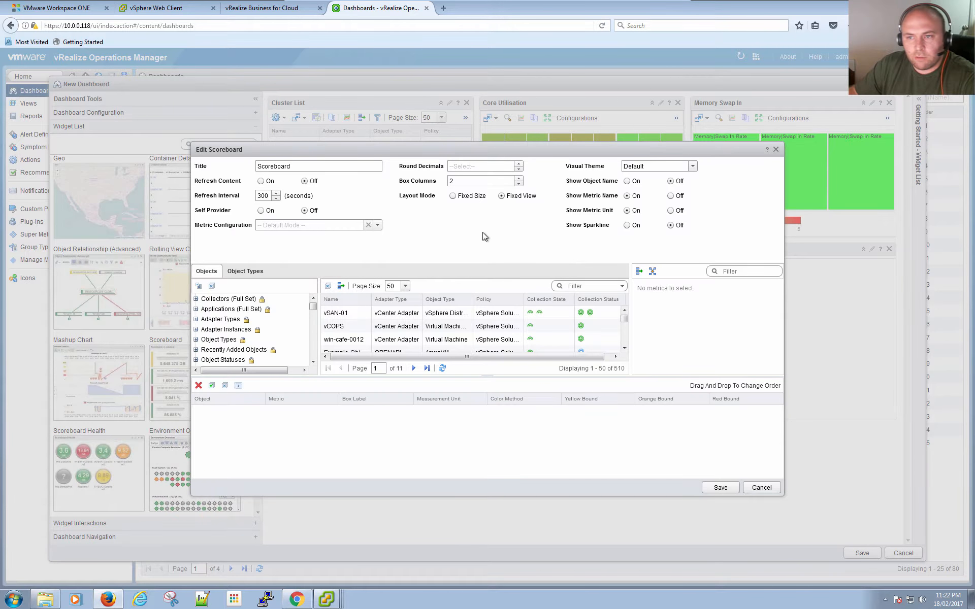
click(379, 225)
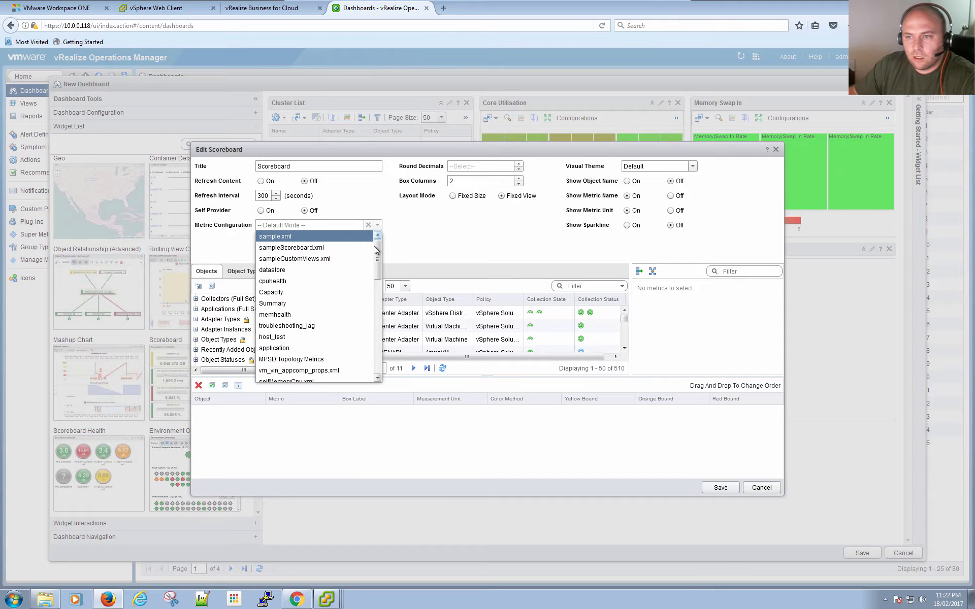
click(288, 287)
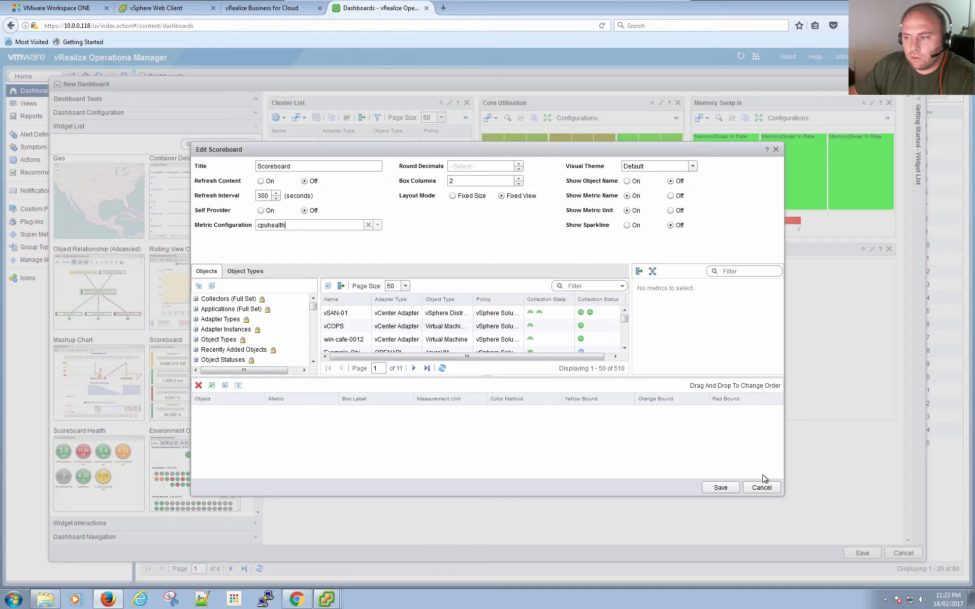
click(713, 490)
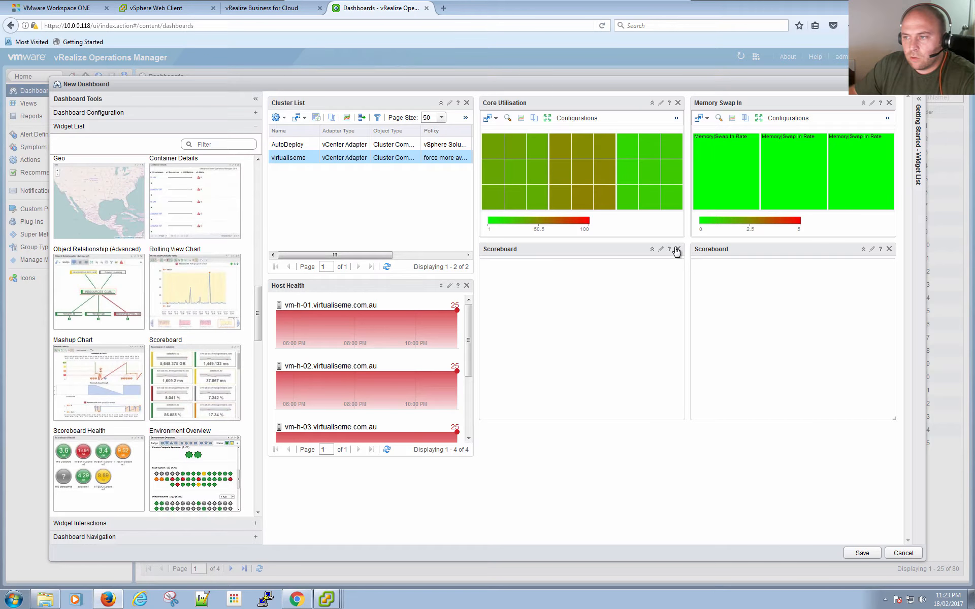
Set the Scoreboard beneath Memory Swap In to the memhealth metric configuration, title it Memory Metrics and save it
click(873, 250)
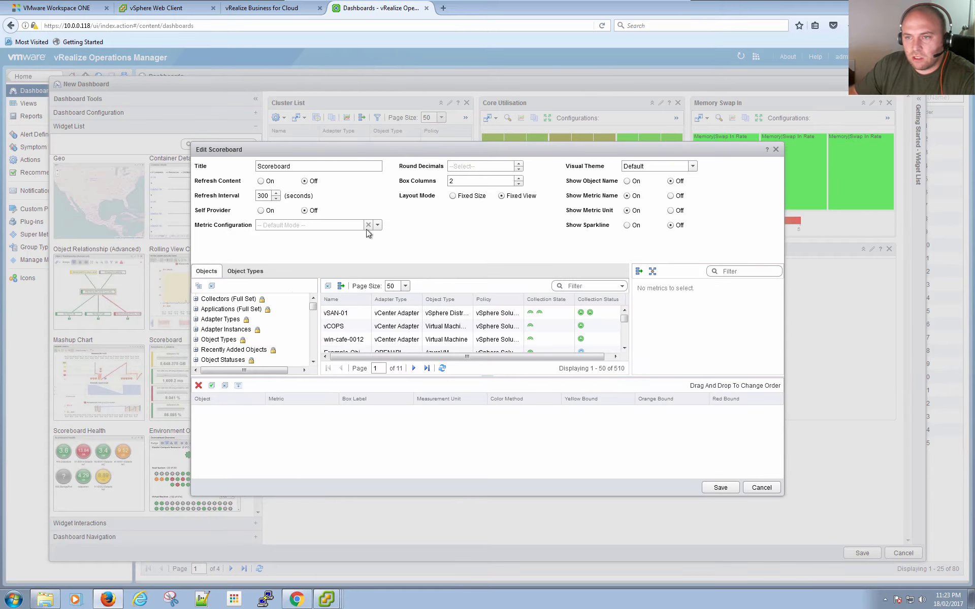
click(376, 225)
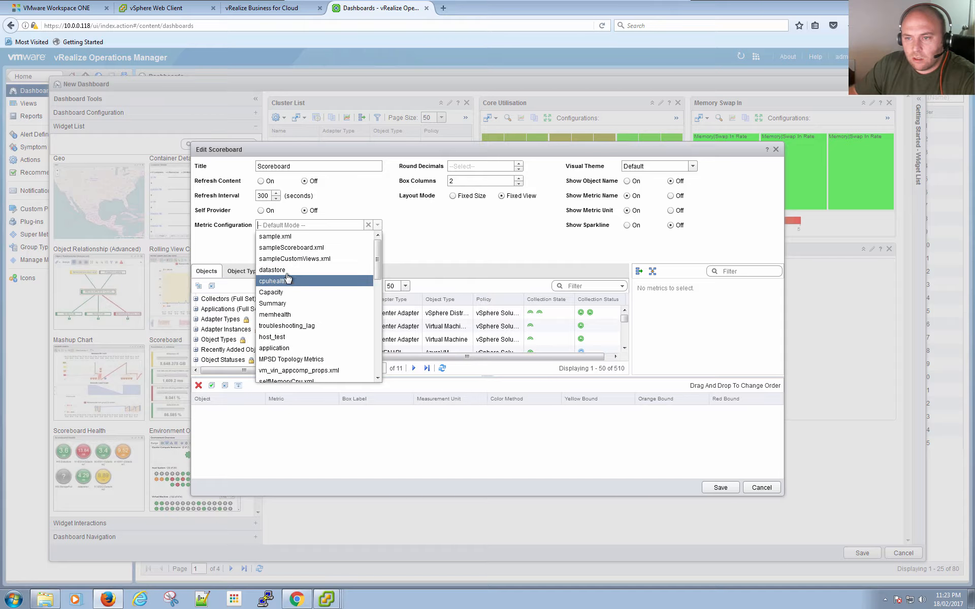
click(288, 316)
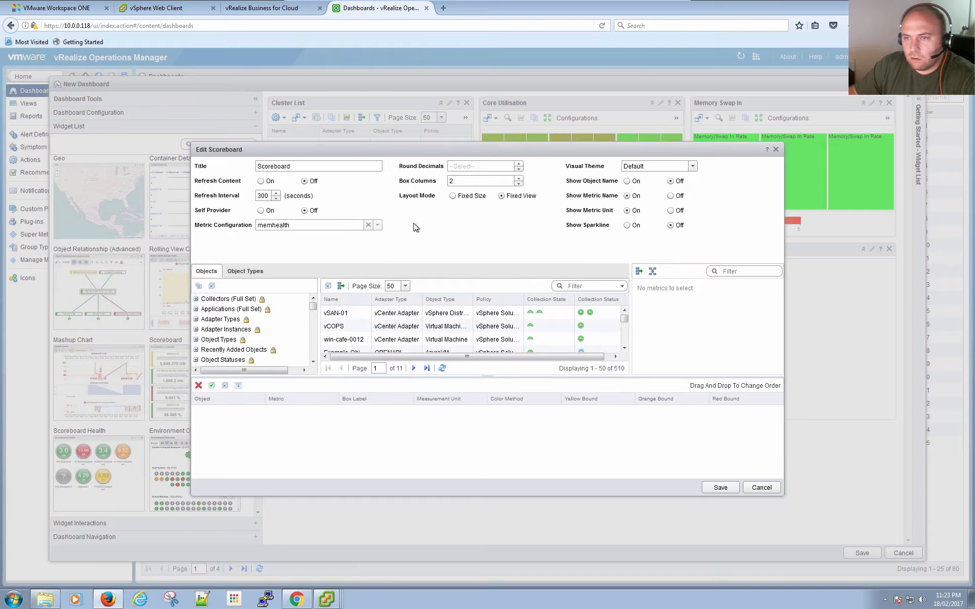
double_click(285, 163)
text(mem)
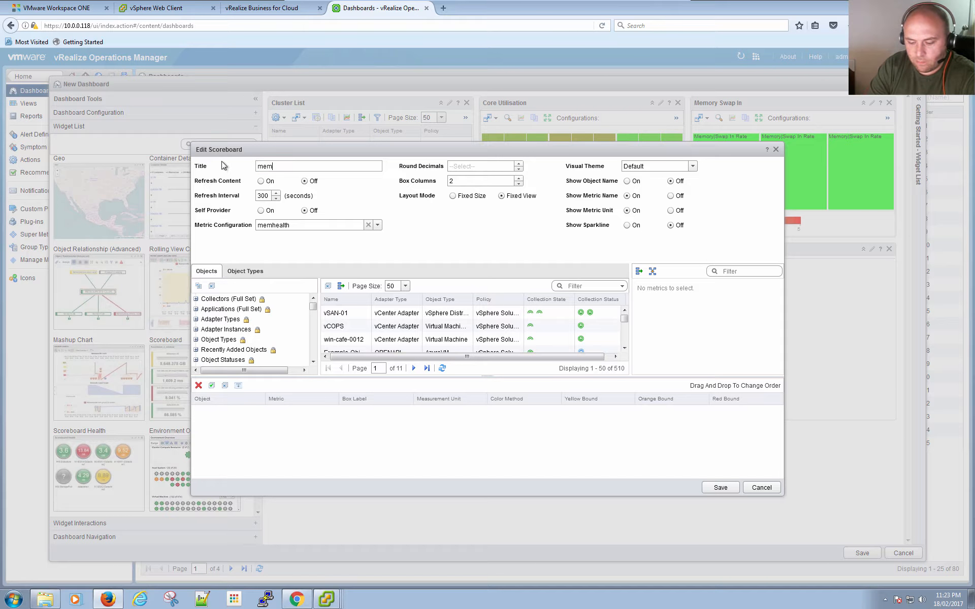
text(ory Metr)
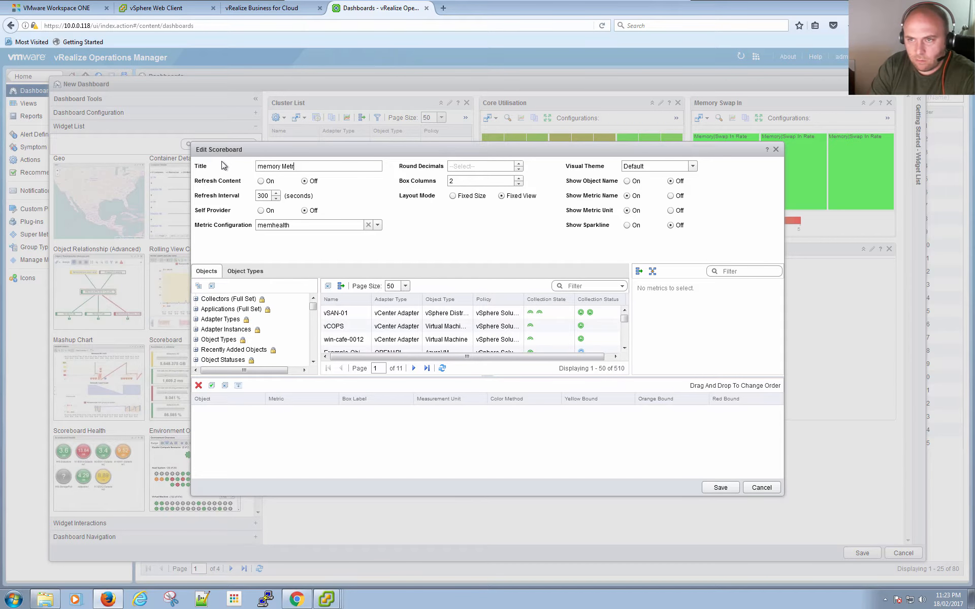
text(ics)
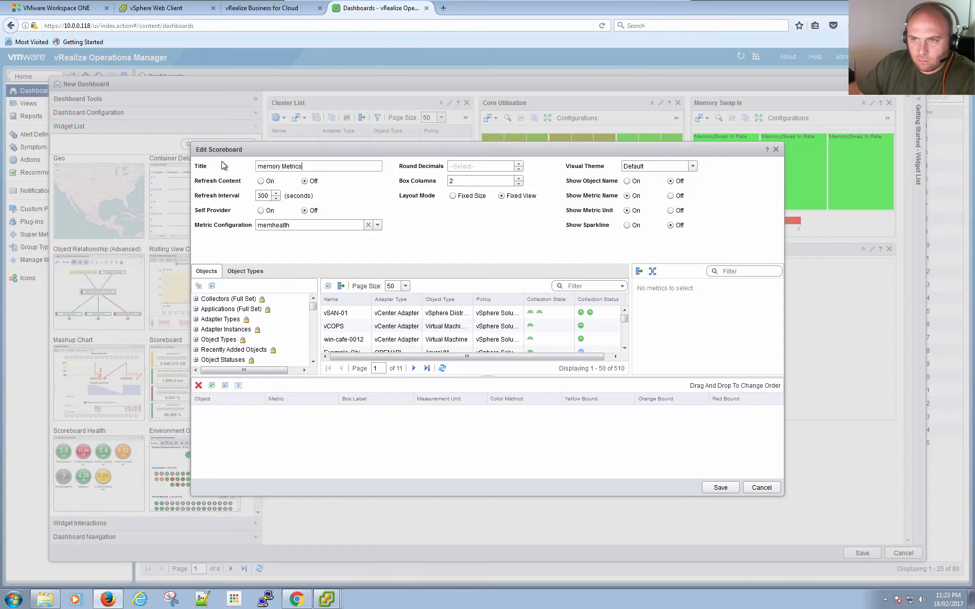
click(265, 164)
key(BackSpace)
text(M)
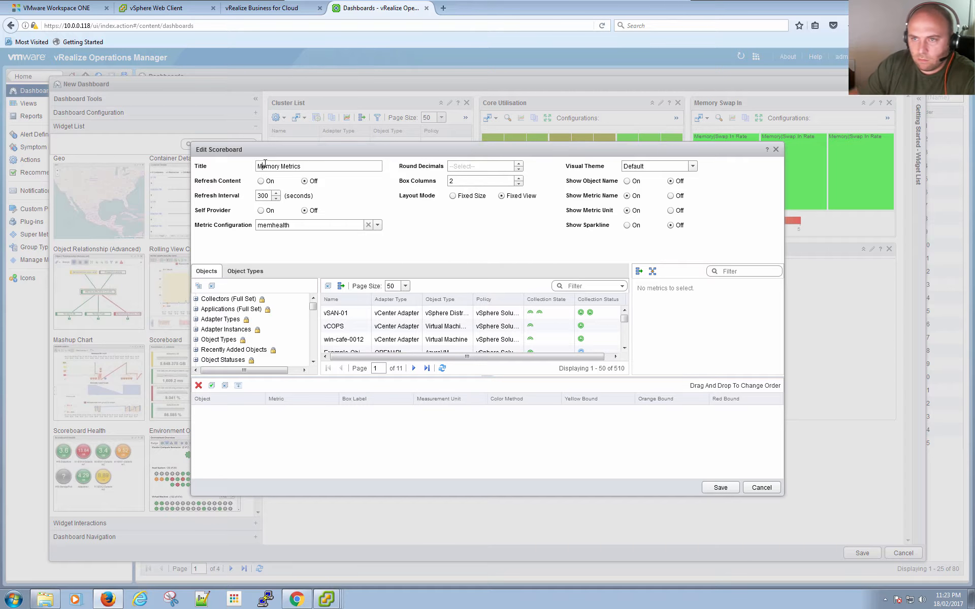
click(721, 488)
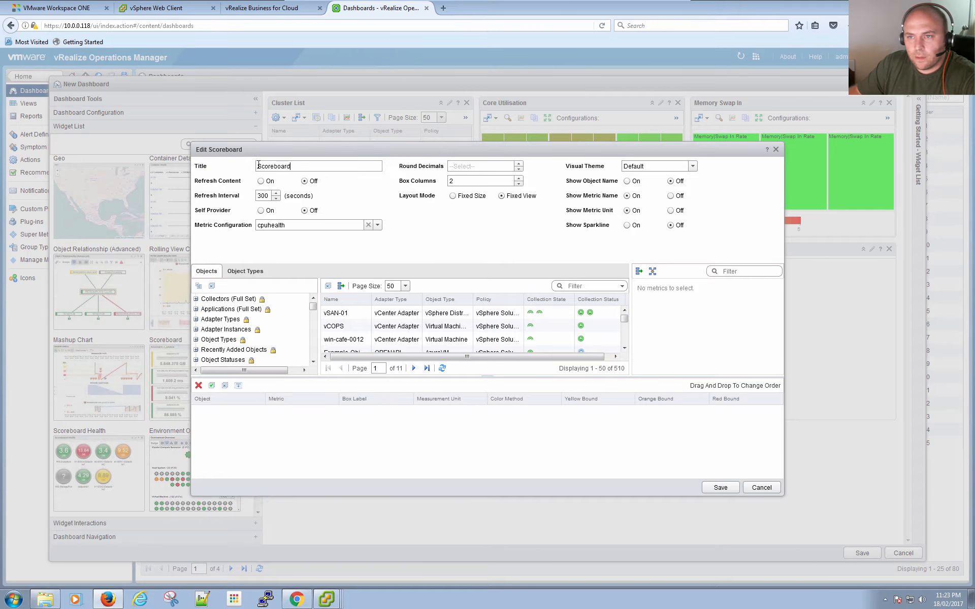
Retitle the Scoreboard beneath Core Utilisation as CPU Health and save the widget
double_click(258, 165)
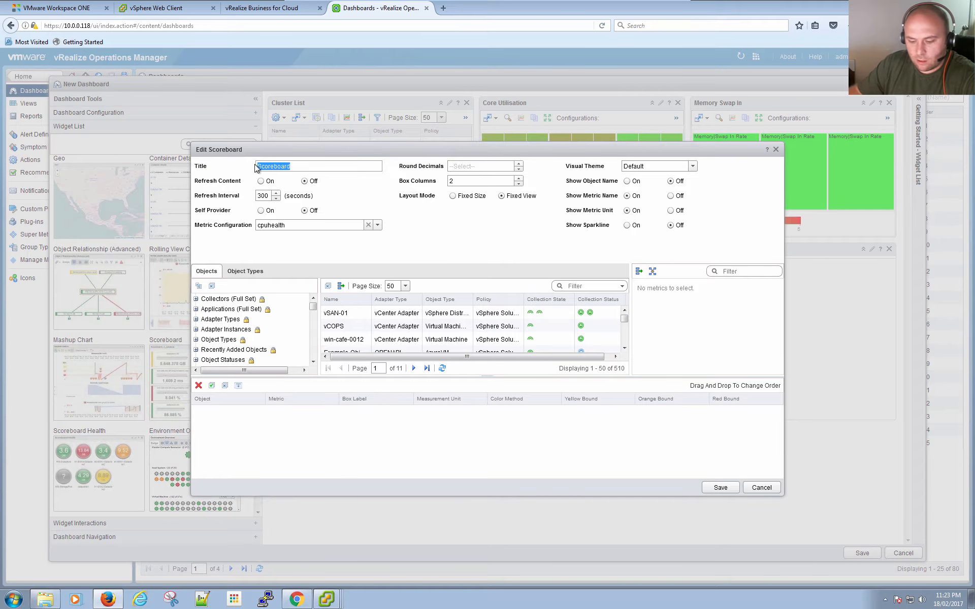
text(CPU Healt)
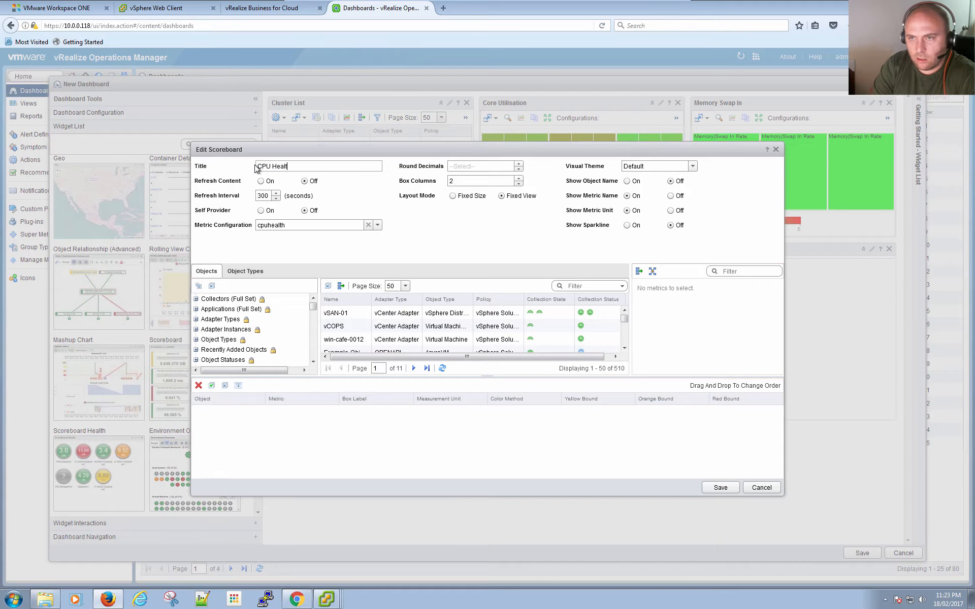
text(h)
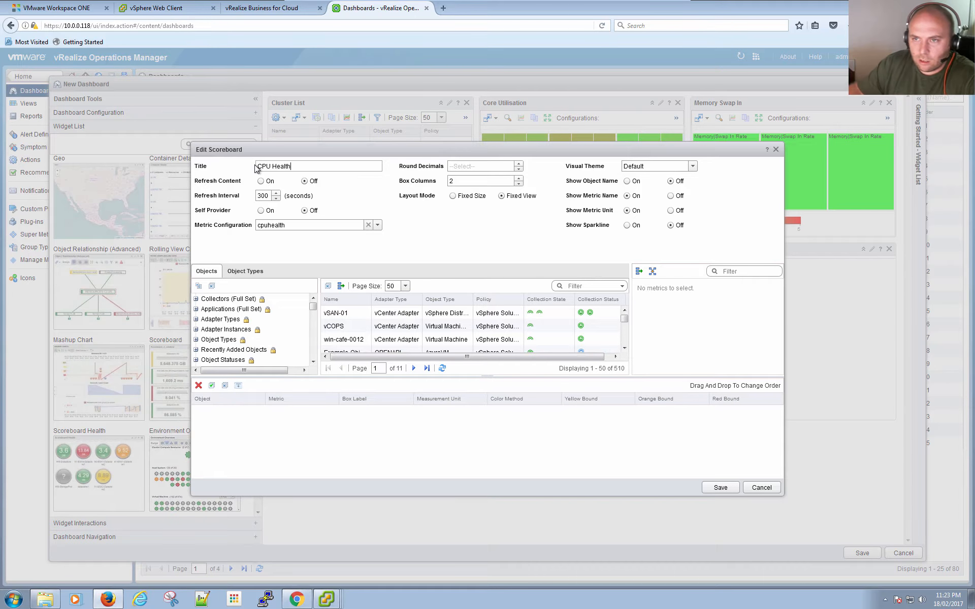
click(720, 488)
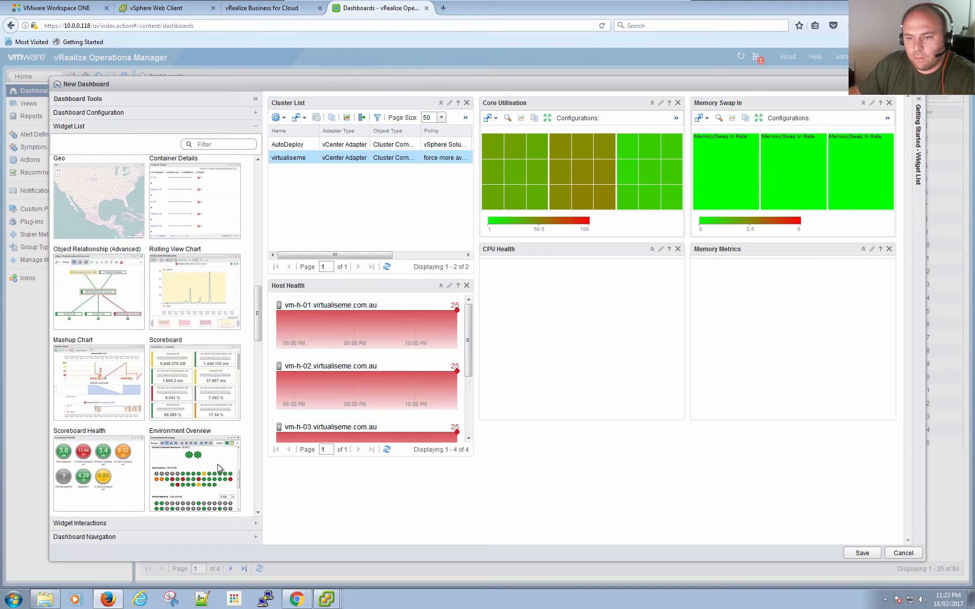
Apply Cluster List as the provider for CPU Health and Memory Metrics, and test it with the AutoDeploy and virtualiseme clusters
click(158, 523)
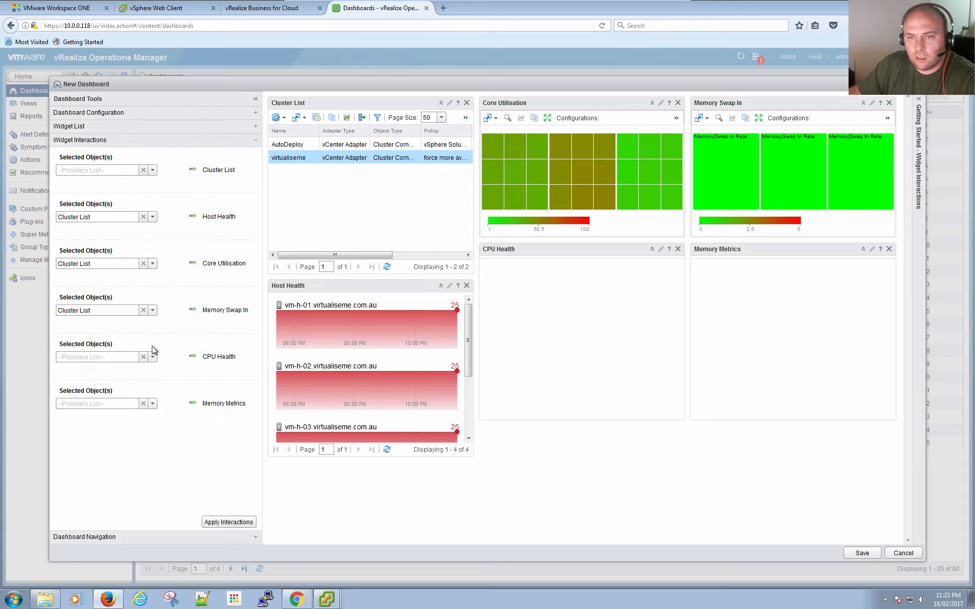
click(151, 357)
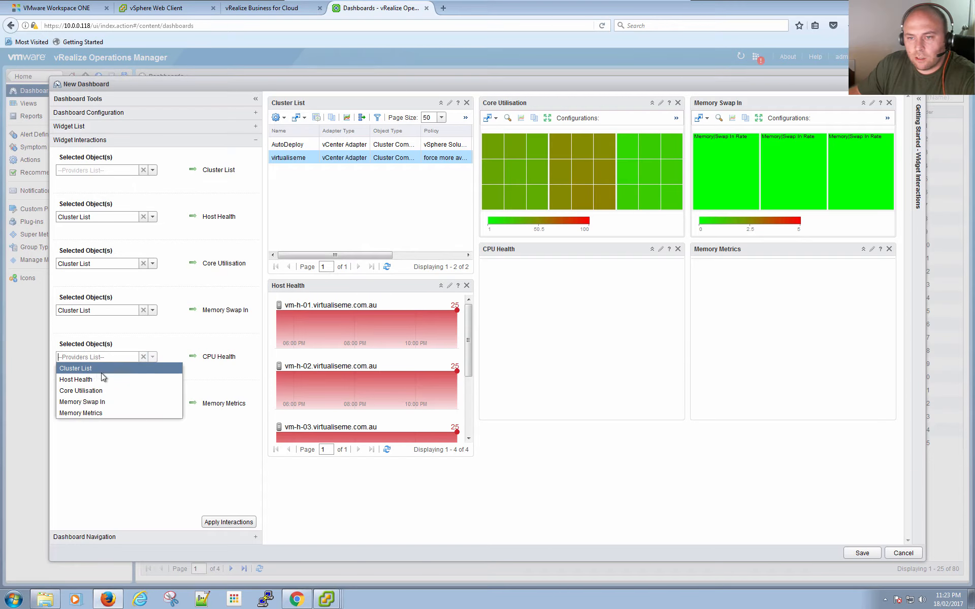
click(103, 369)
click(152, 404)
click(80, 415)
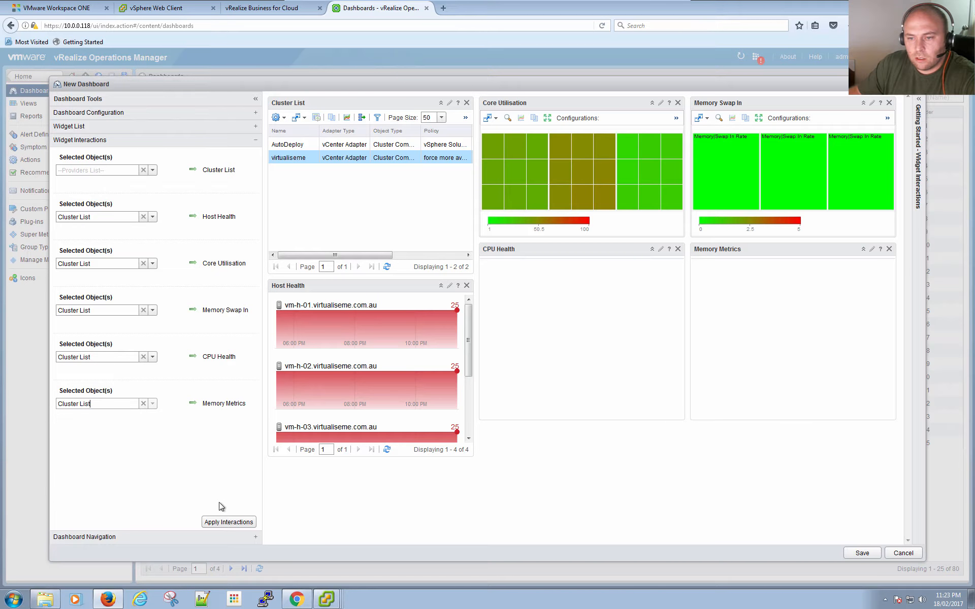
click(226, 523)
click(350, 145)
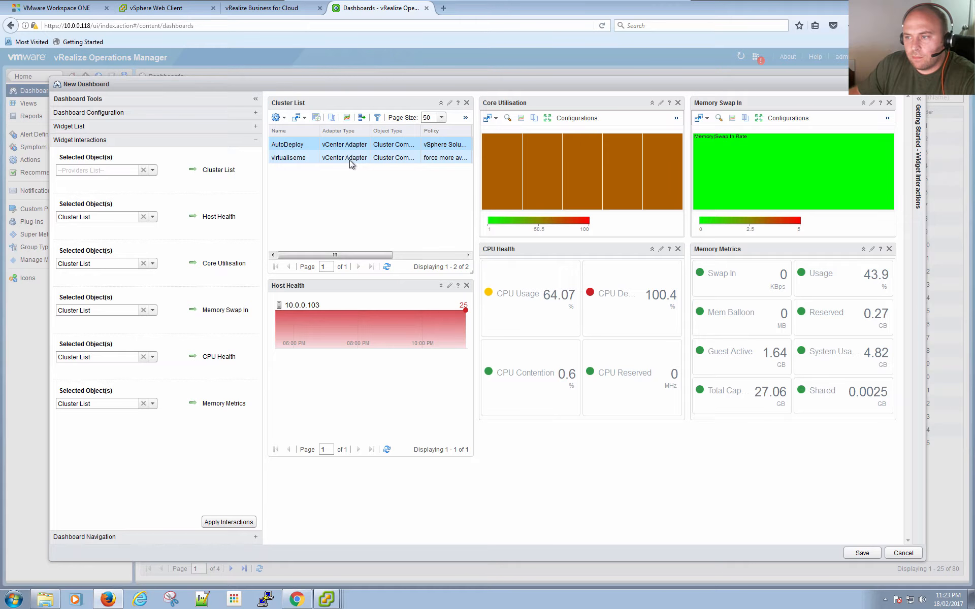
click(350, 159)
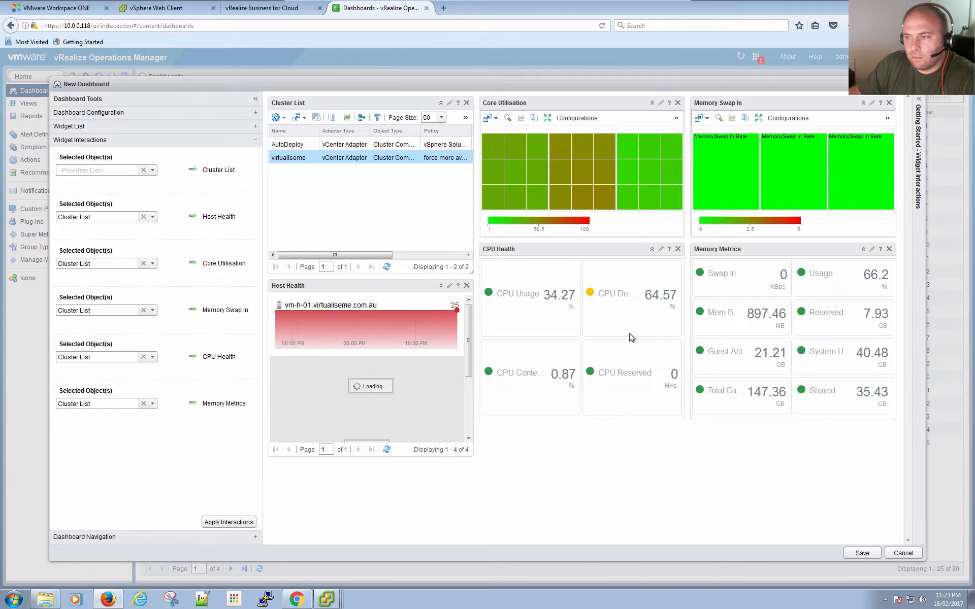
Set the visual theme of the CPU Health scoreboard to Pastel and save the widget
click(660, 250)
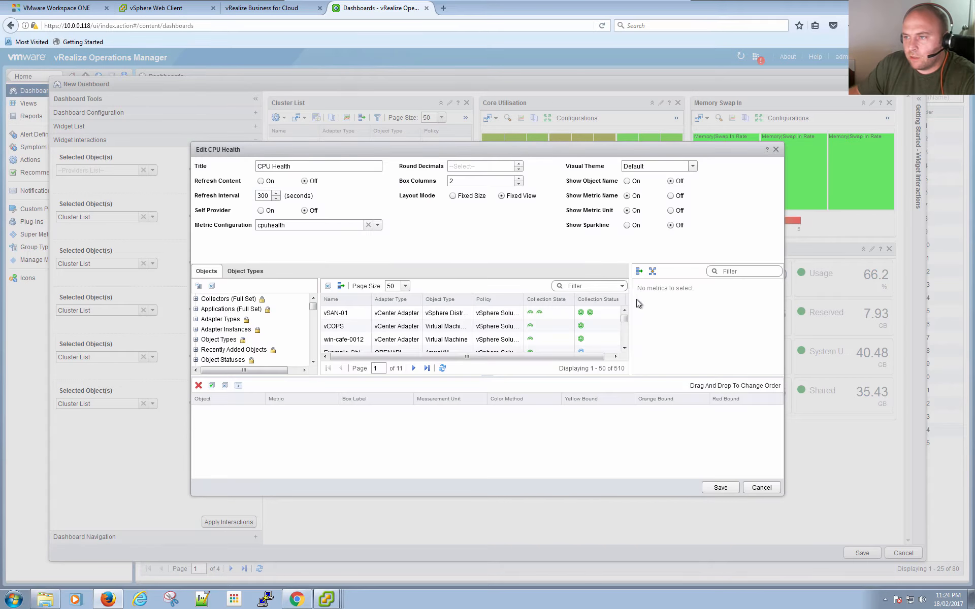
click(692, 167)
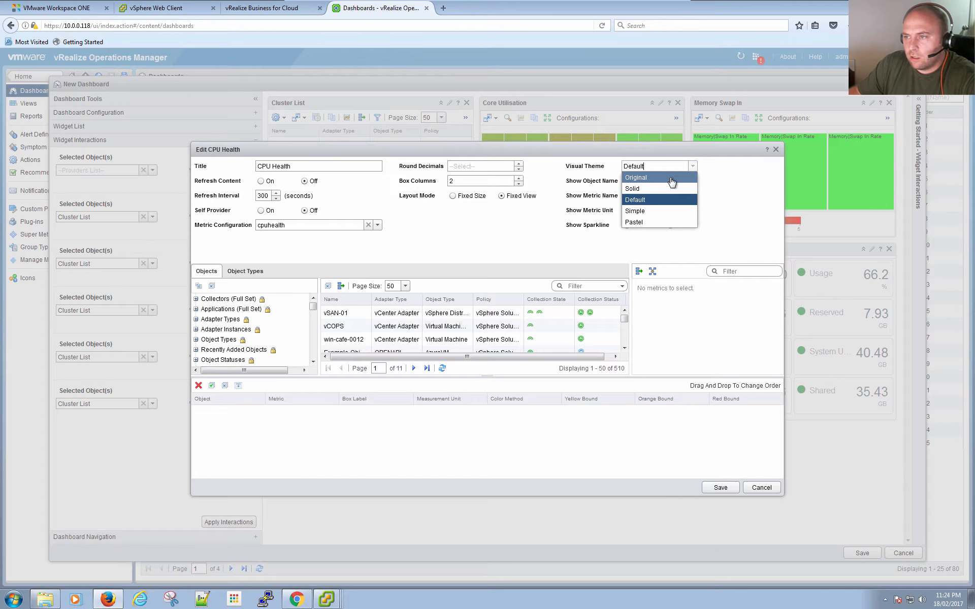
click(648, 223)
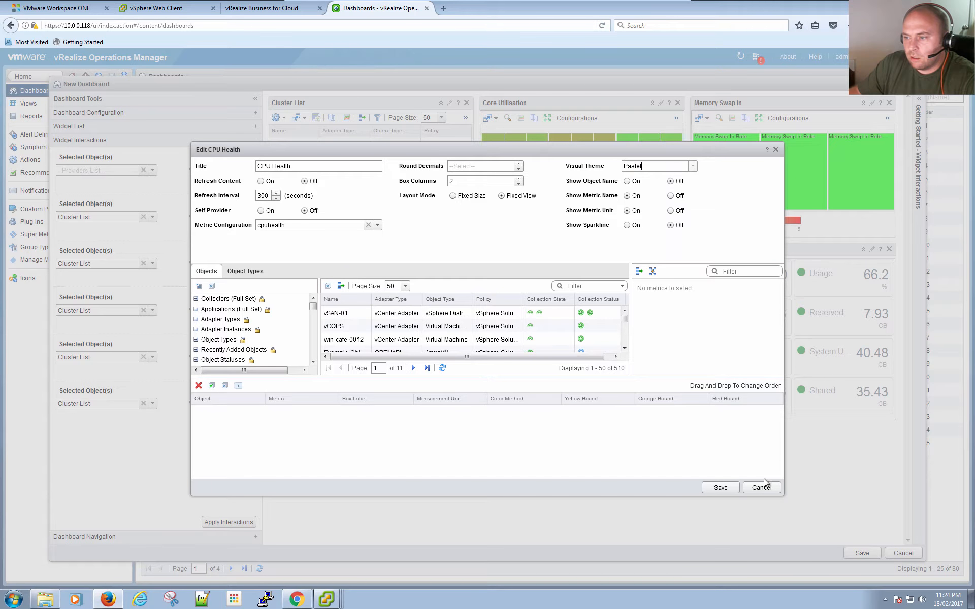
click(720, 488)
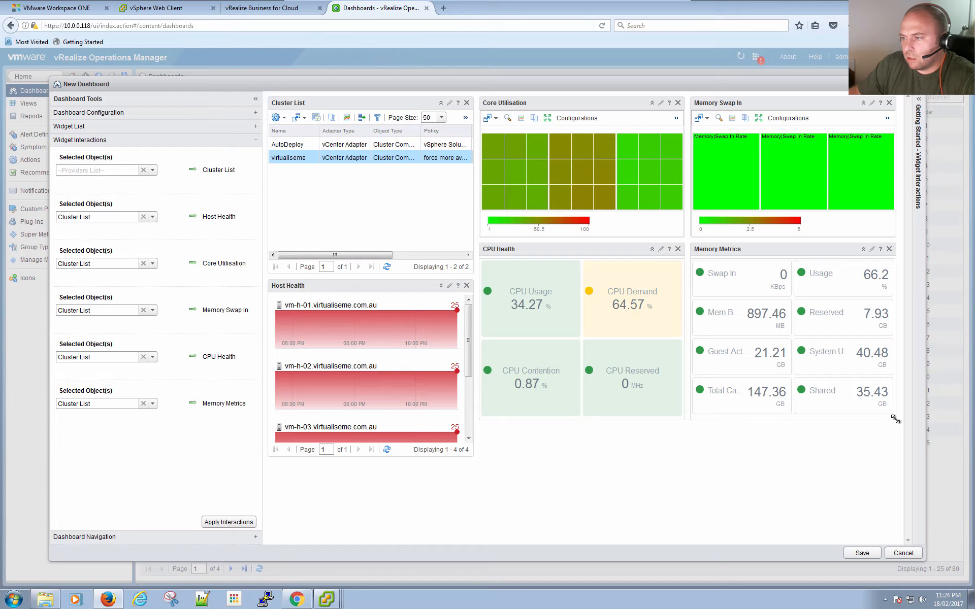
Lengthen the Memory Metrics widget and set its scoreboard to 3 box columns
drag(895, 420, 893, 477)
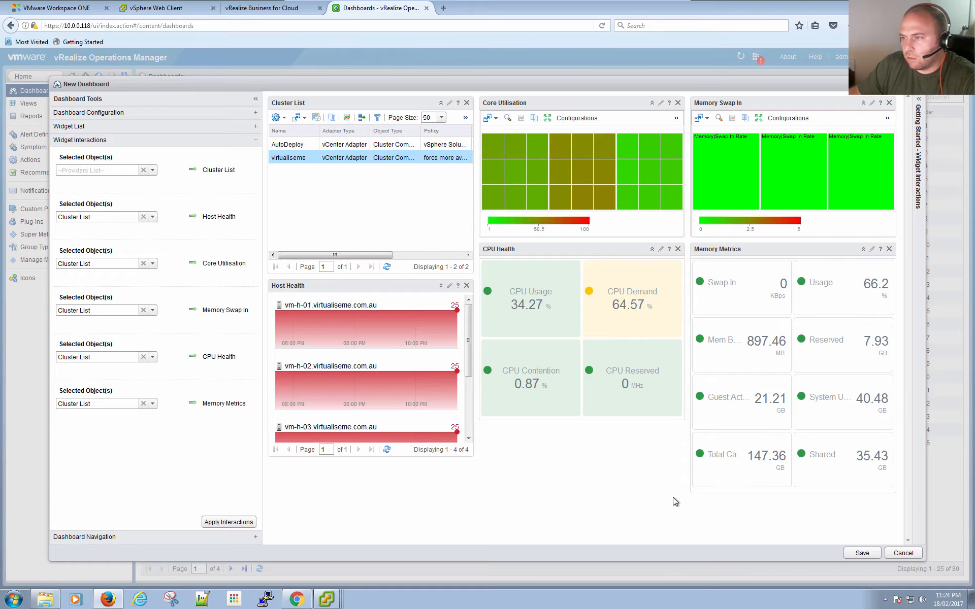
mouse_move(809, 485)
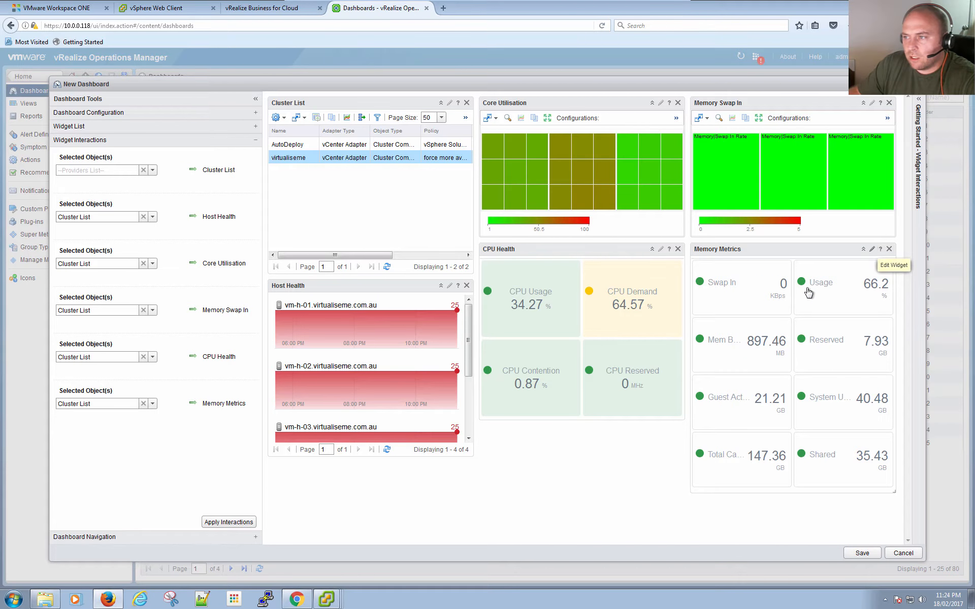
click(871, 248)
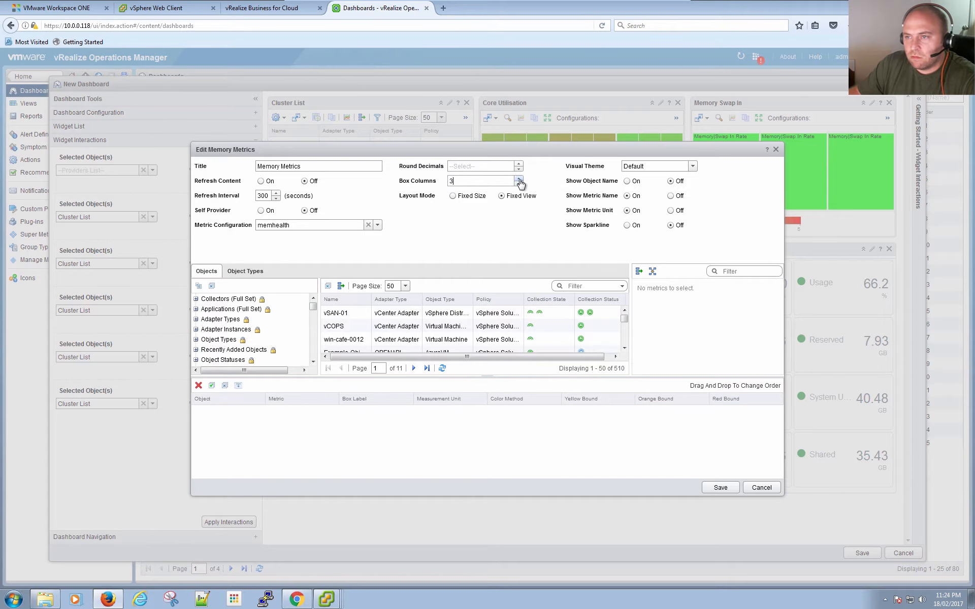
click(719, 488)
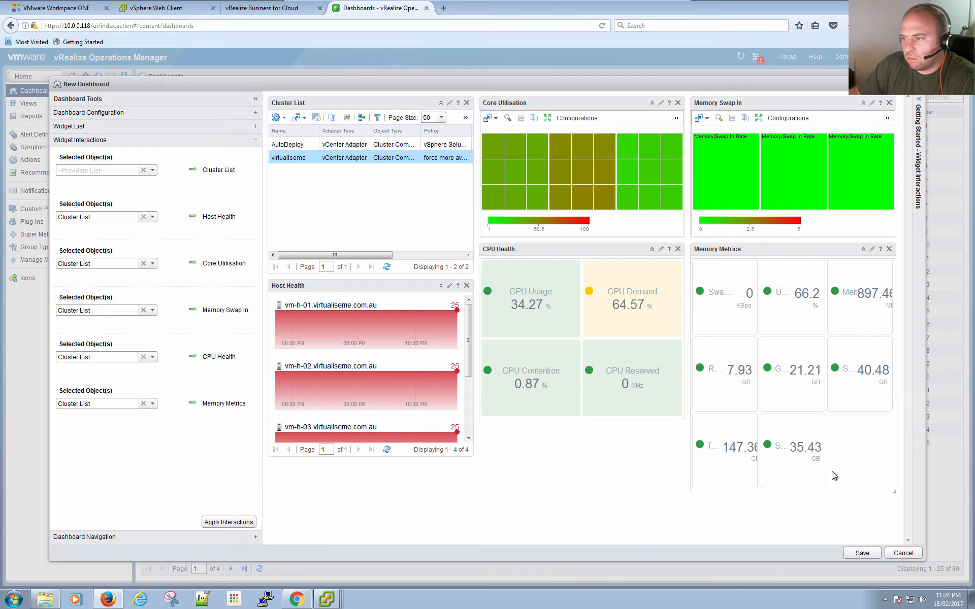
Set the visual theme of the Memory Metrics scoreboard to Pastel and save the widget
click(873, 249)
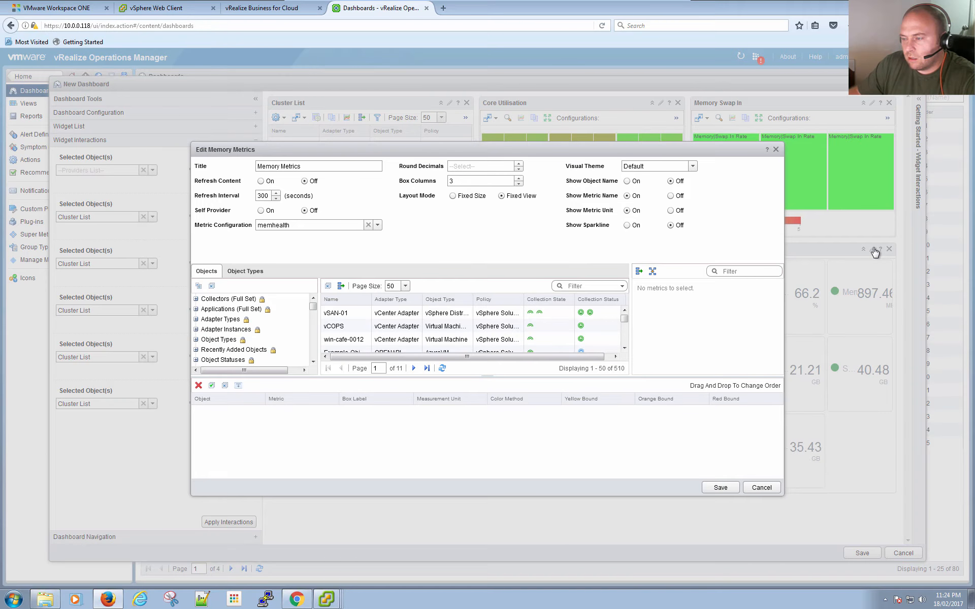
click(694, 167)
click(660, 225)
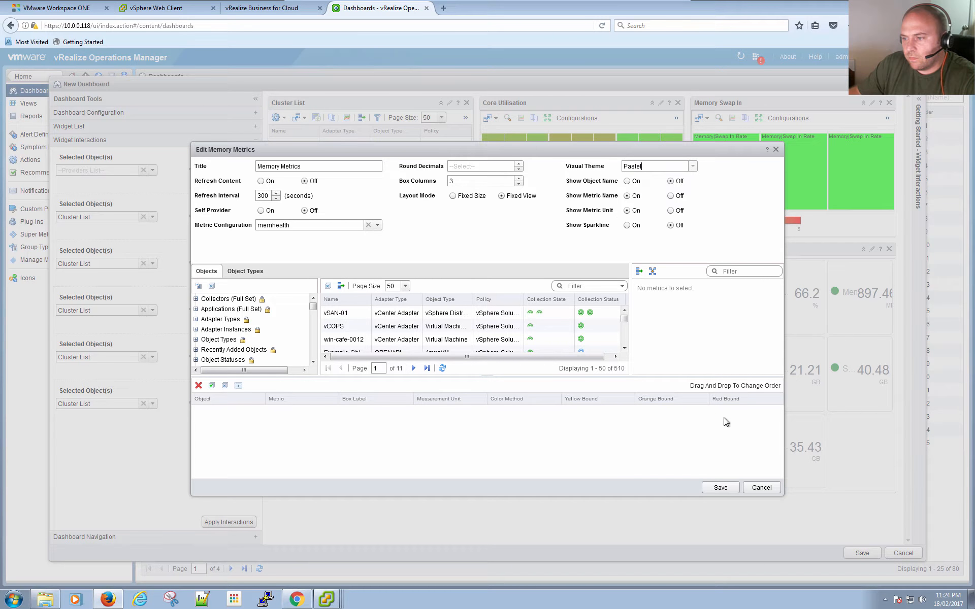
click(719, 487)
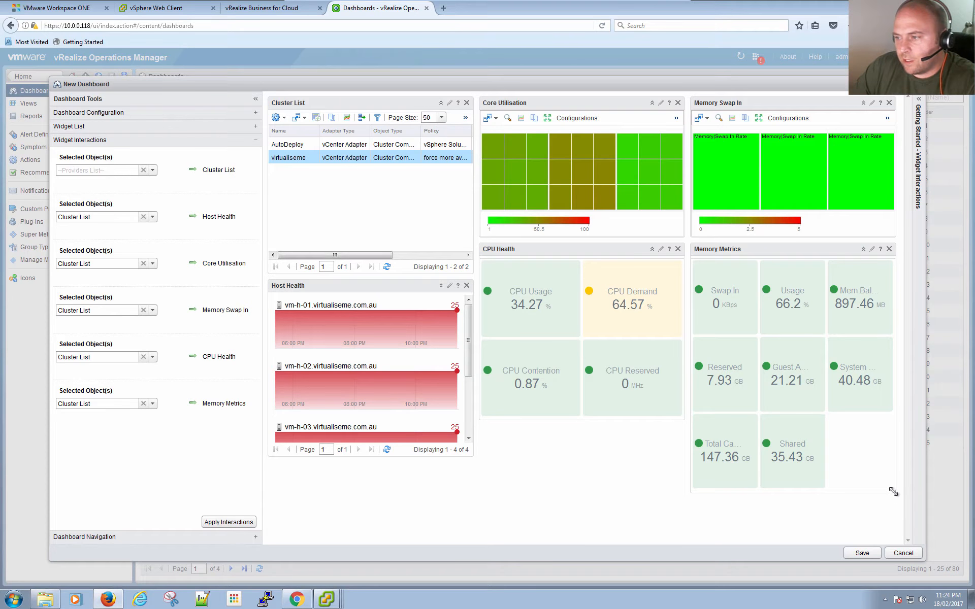
Reduce the heights of the Memory Metrics, CPU Health and Host Health widgets
drag(893, 491, 883, 404)
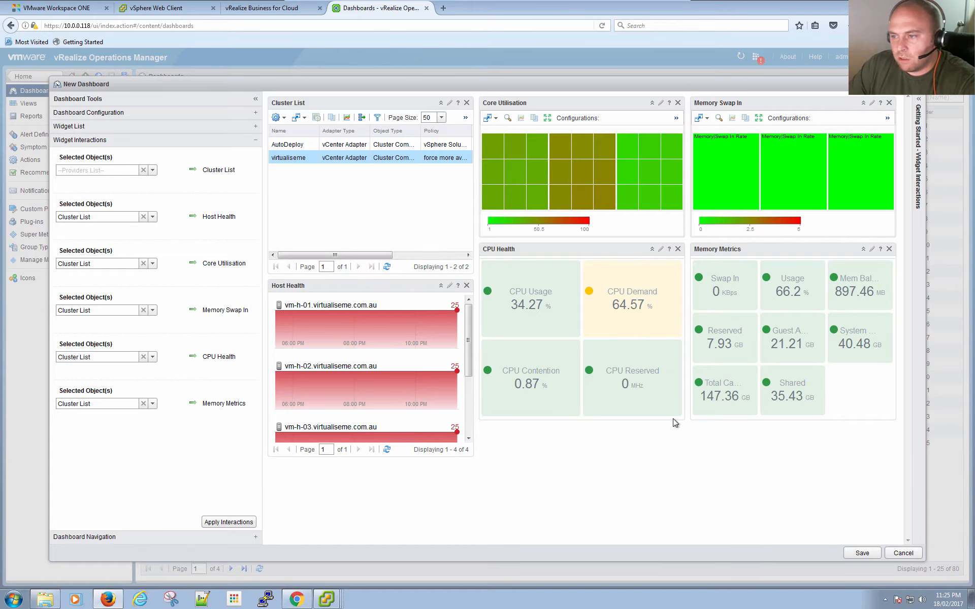
drag(682, 413, 681, 369)
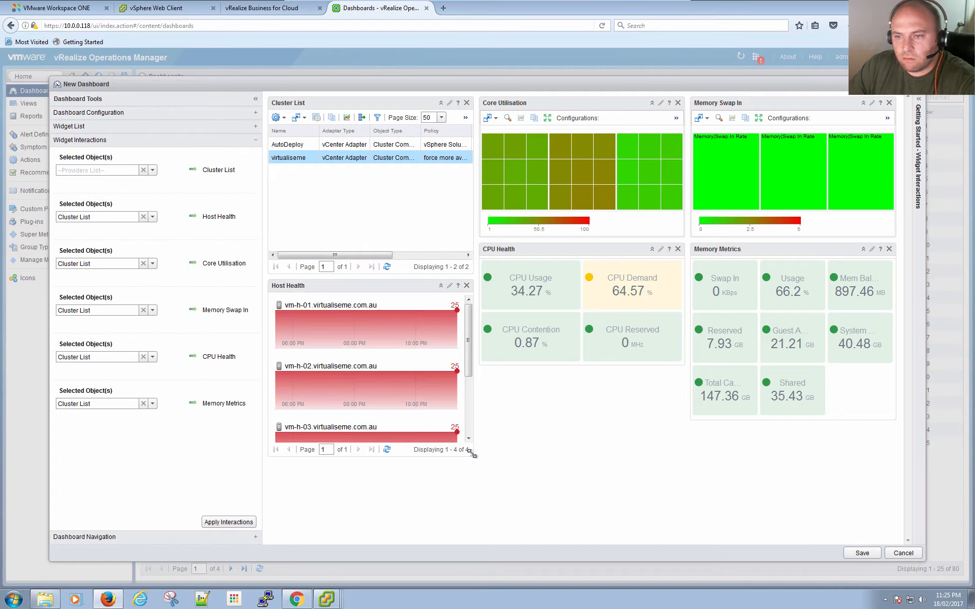
drag(472, 453, 476, 438)
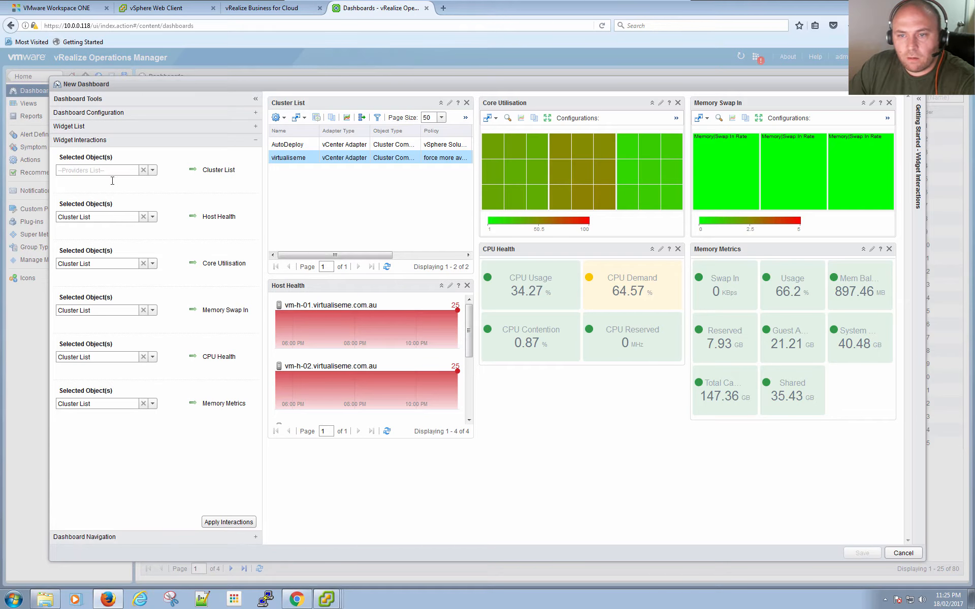
Add a Scoreboard widget to the dashboard below the Host Health widget
click(69, 127)
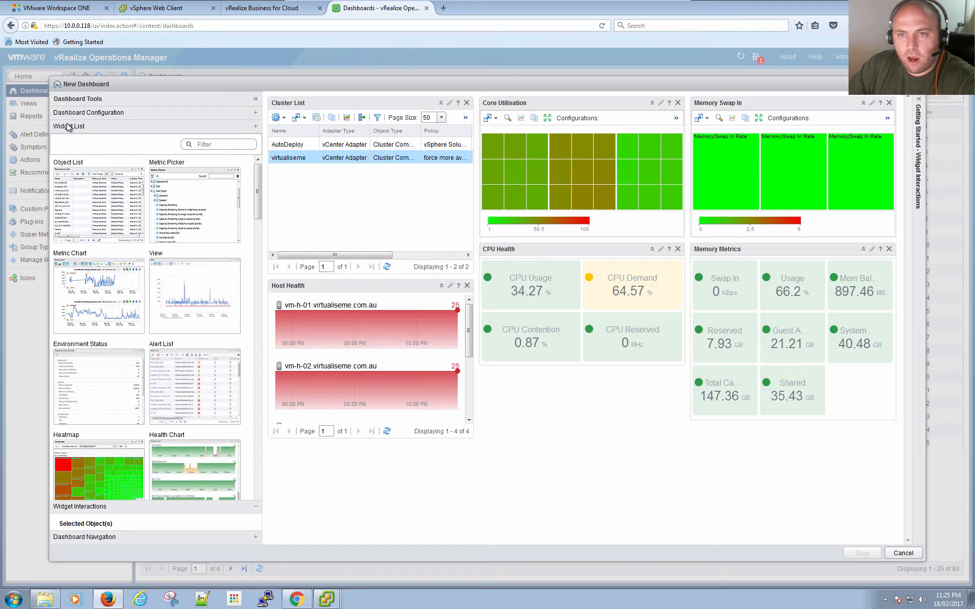
scroll(149, 365, down, 5)
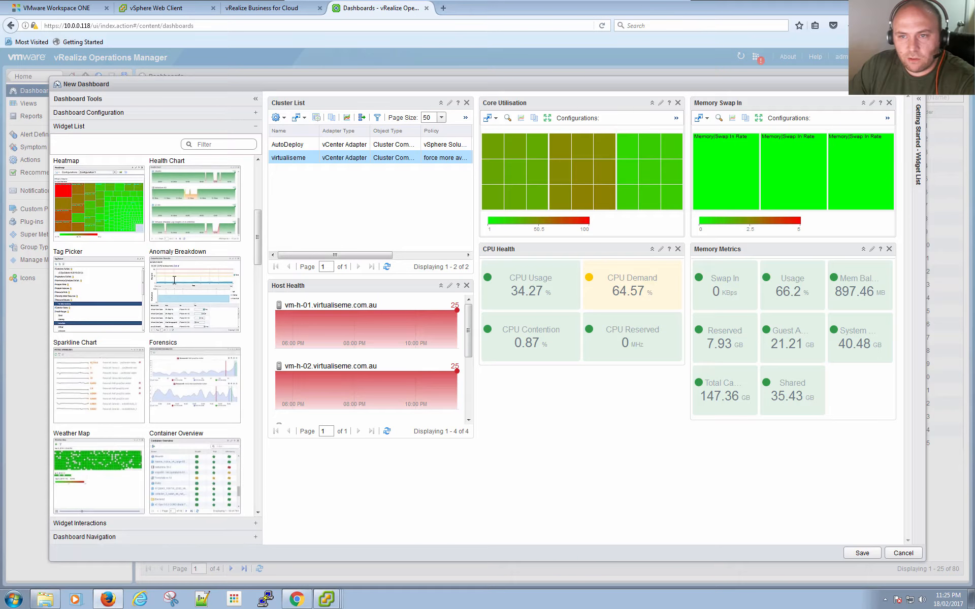
scroll(83, 339, down, 1)
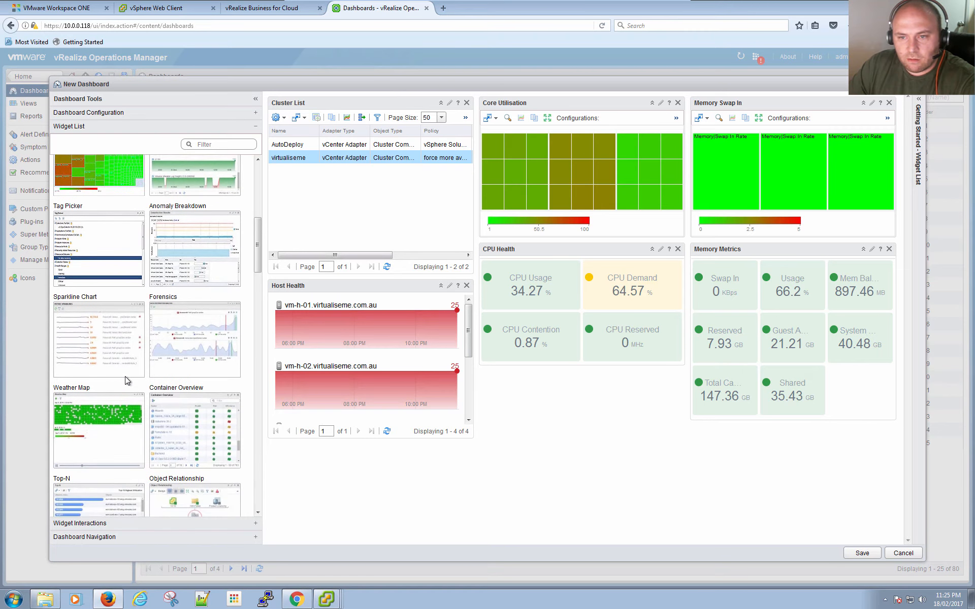
scroll(135, 376, down, 2)
scroll(135, 376, down, 8)
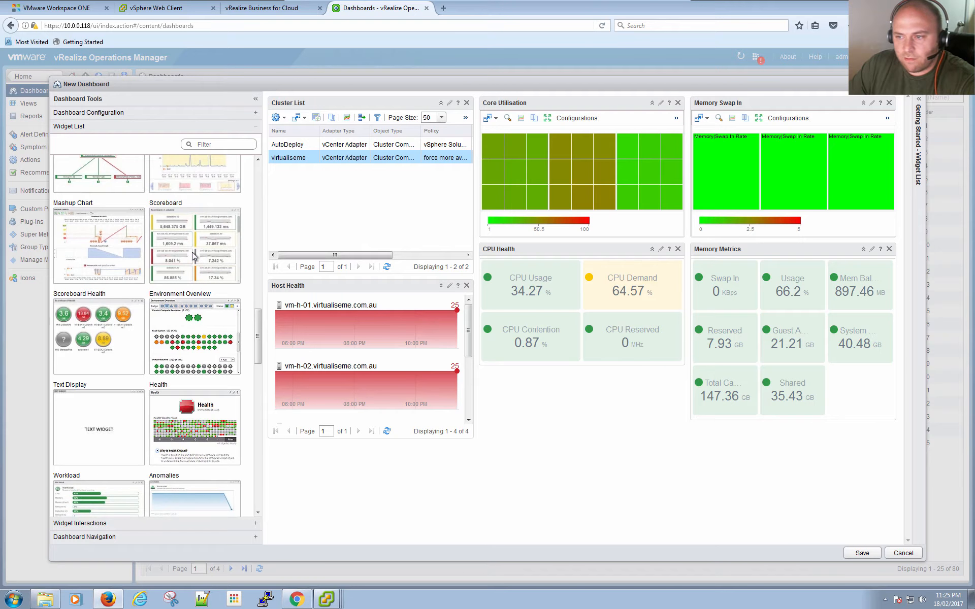
mouse_move(193, 251)
mouse_down()
mouse_move(310, 359)
mouse_move(341, 482)
mouse_move(298, 468)
mouse_move(335, 463)
mouse_up()
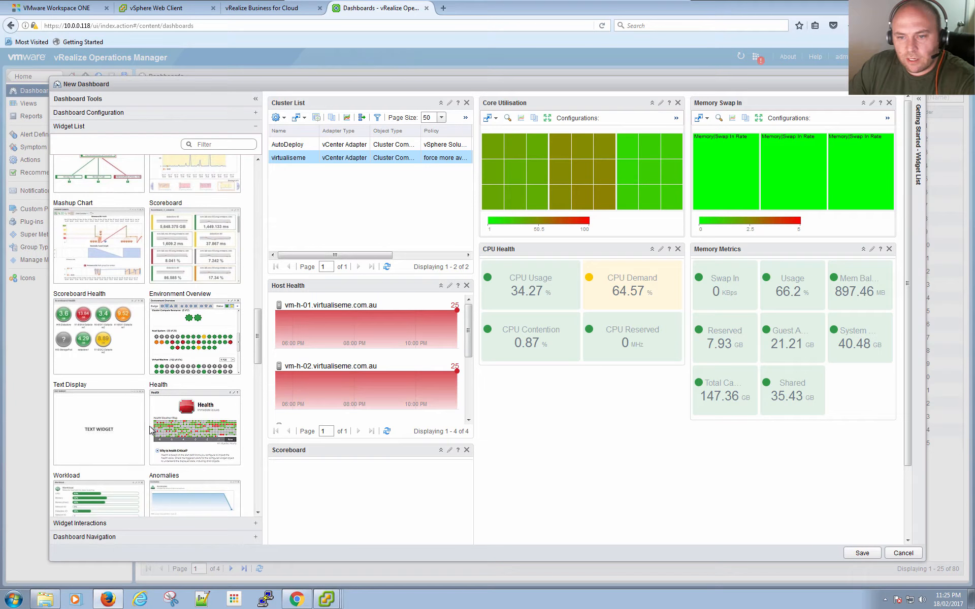
Add a Heatmap widget to the dashboard below the CPU Health widget
scroll(118, 444, up, 10)
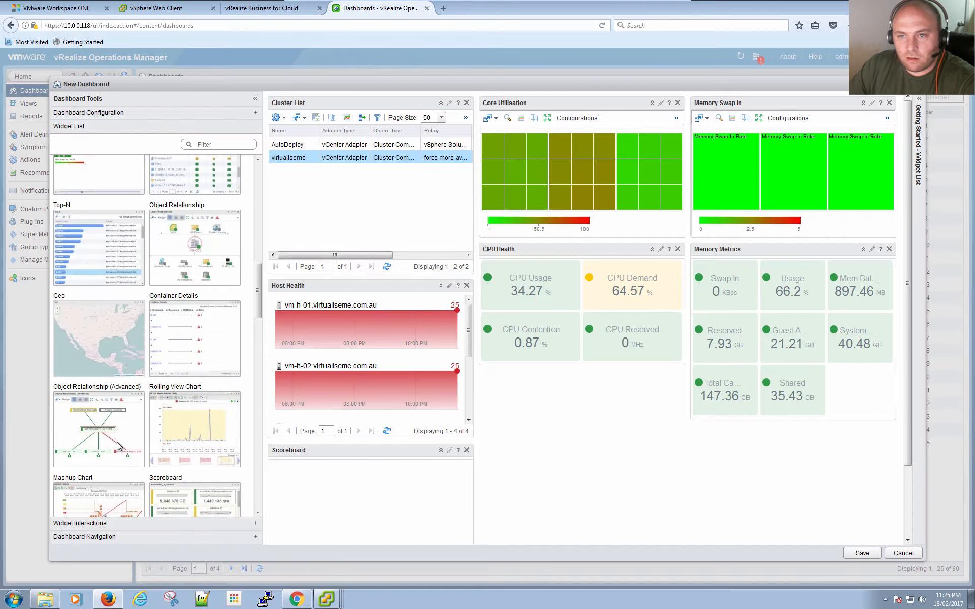
scroll(117, 445, up, 5)
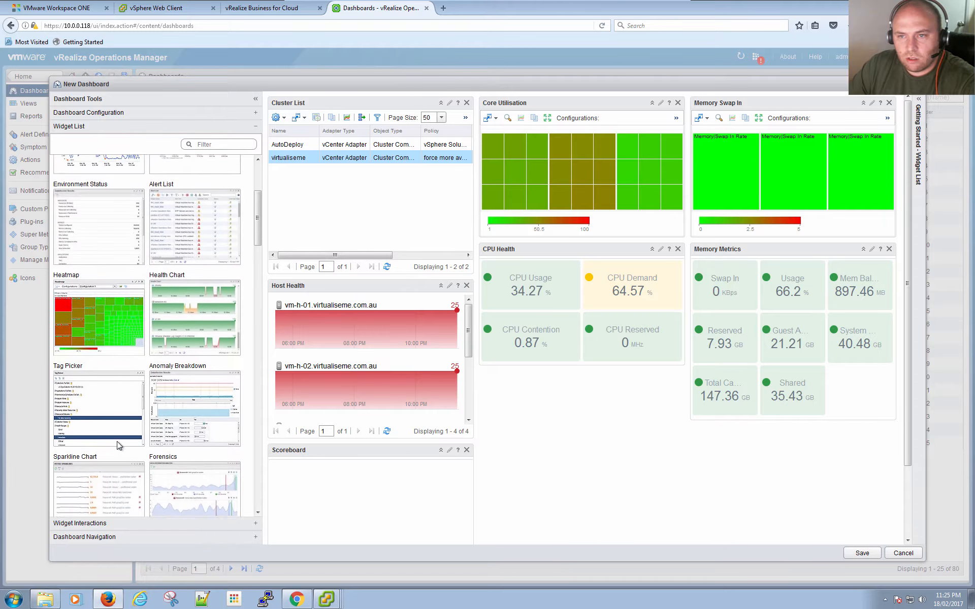
scroll(117, 445, down, 5)
scroll(112, 355, up, 3)
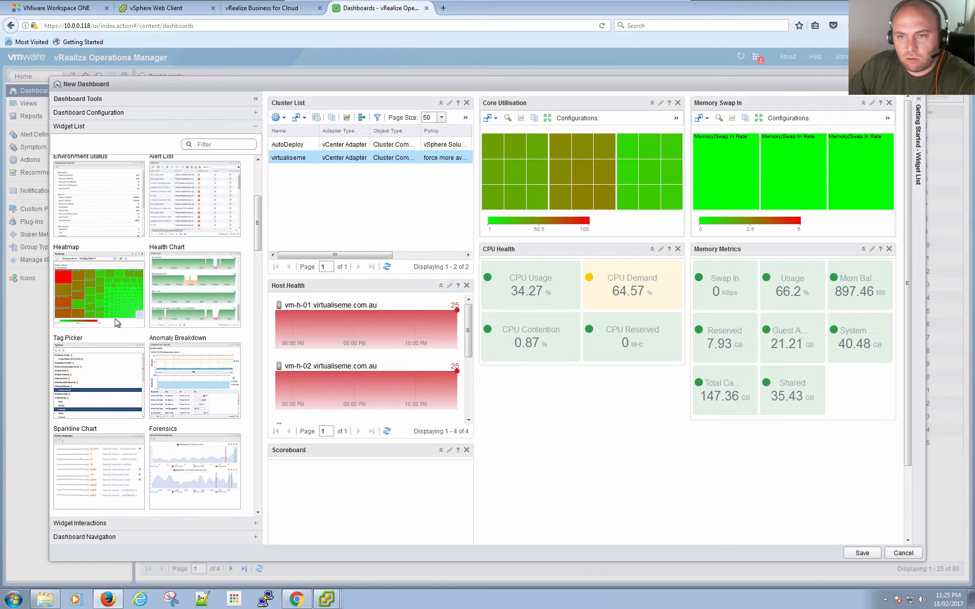
mouse_move(108, 288)
mouse_down()
mouse_move(546, 446)
mouse_move(498, 395)
mouse_up()
Title the new Scoreboard widget Summary and set its metric configuration to Summary
scroll(733, 465, down, 3)
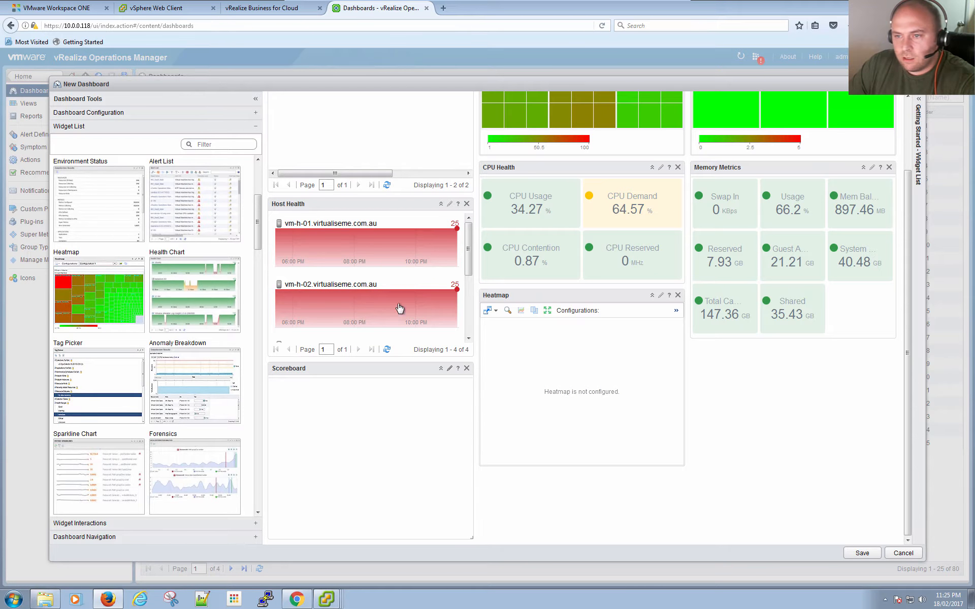
click(451, 369)
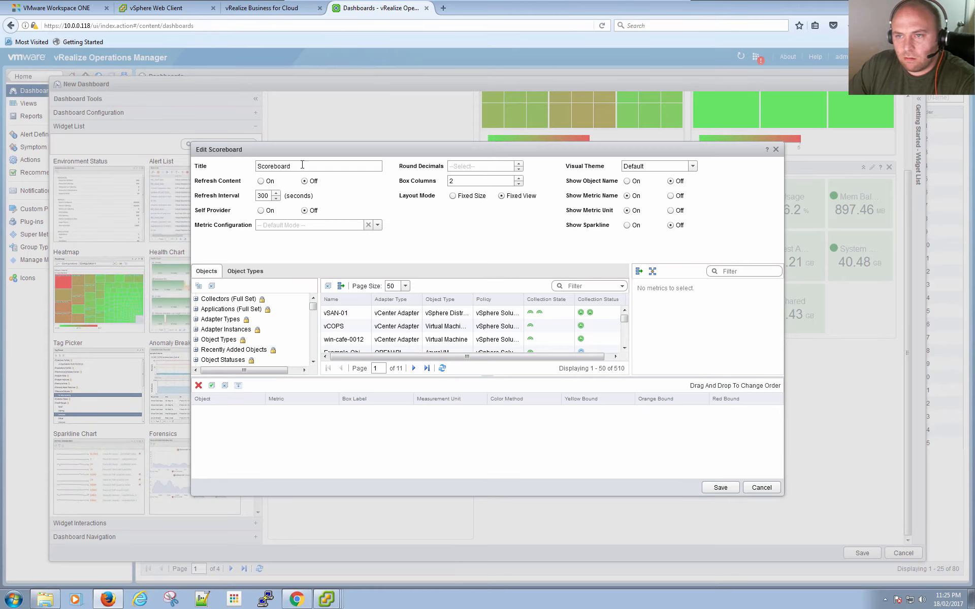
text(Summary)
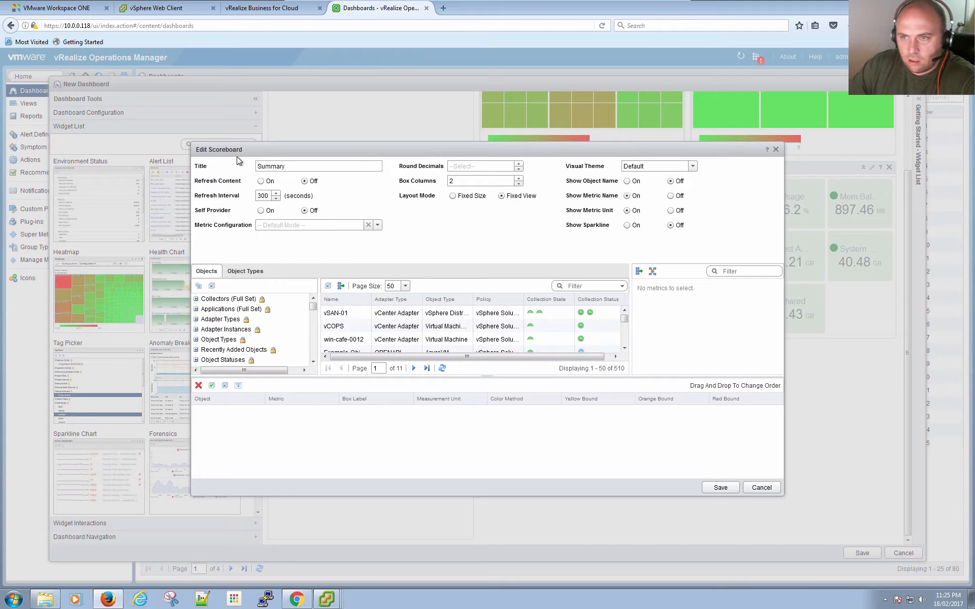
click(378, 225)
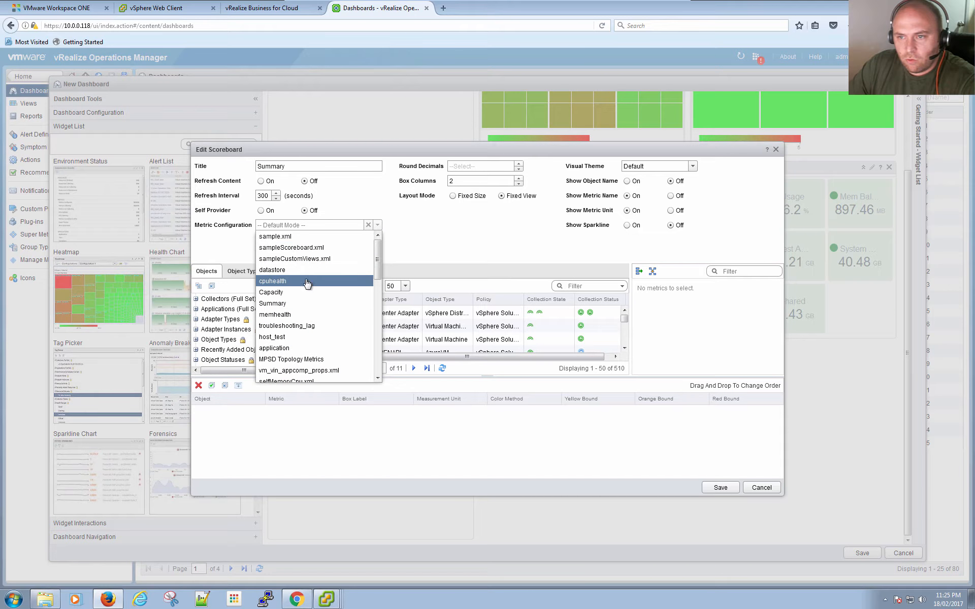
click(299, 304)
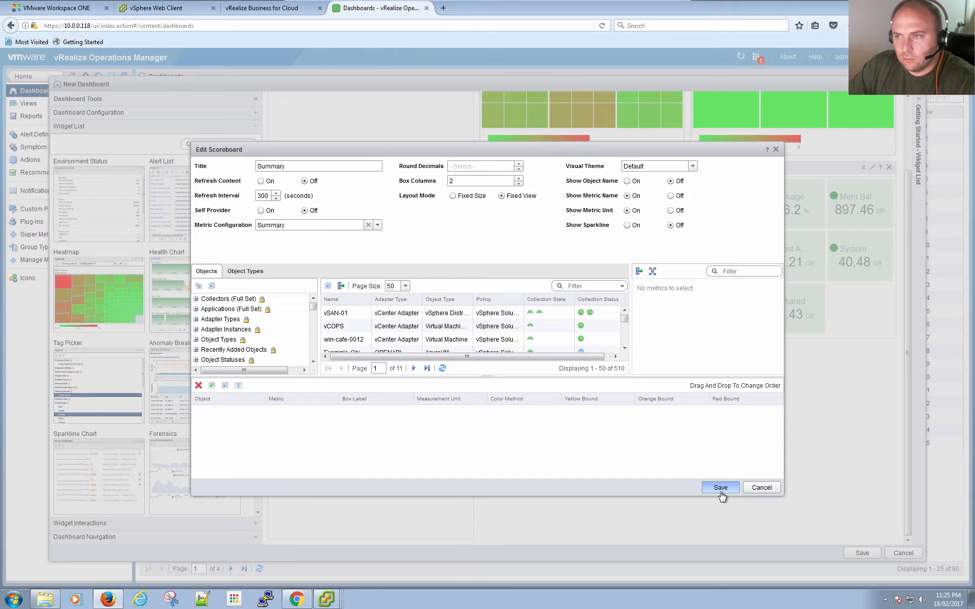
Set the visual theme of the Summary scoreboard to Pastel and save the widget
click(693, 166)
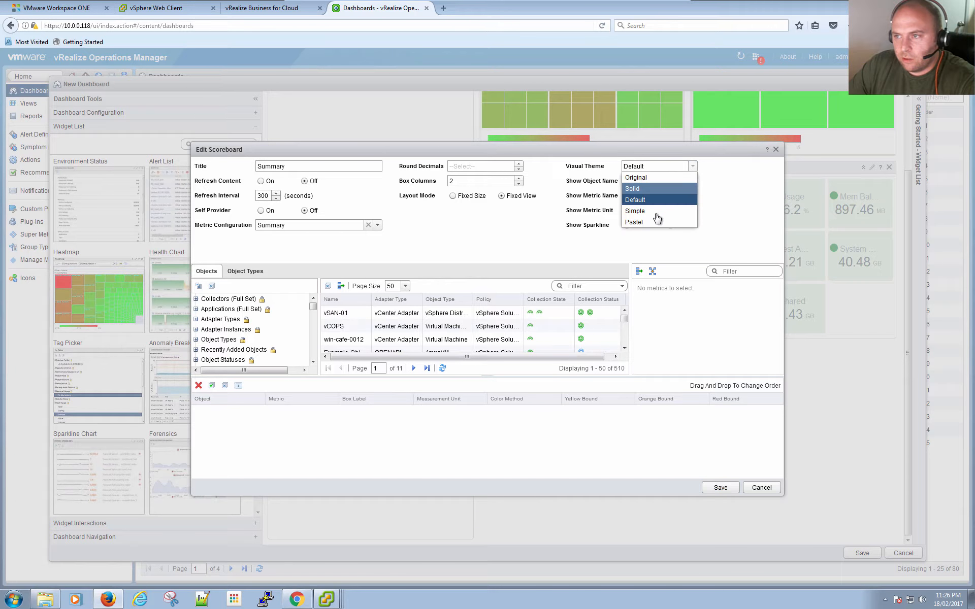
click(650, 222)
click(713, 487)
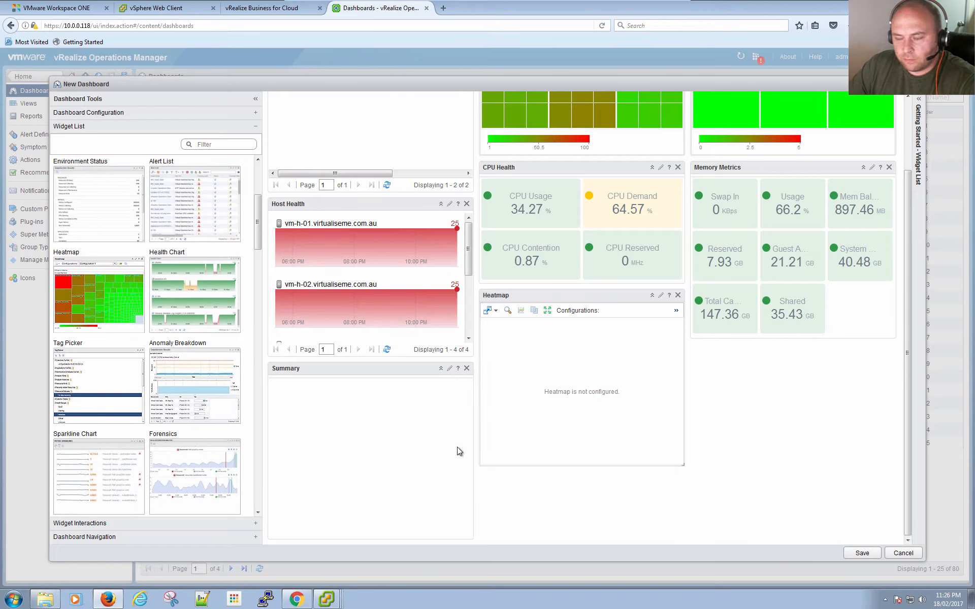
Create a configuration named Datastore Threshold for the new Heatmap widget
click(660, 296)
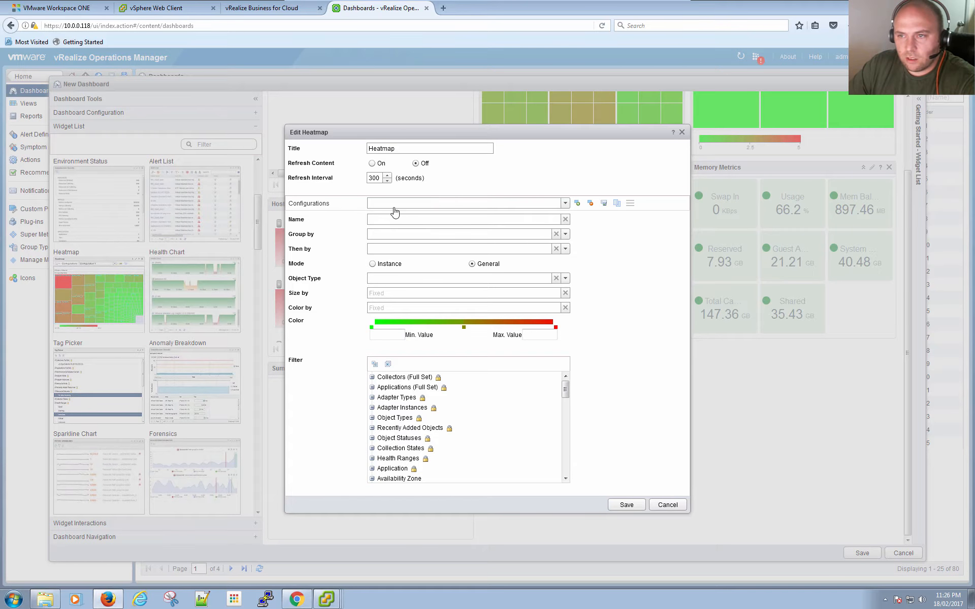
click(577, 206)
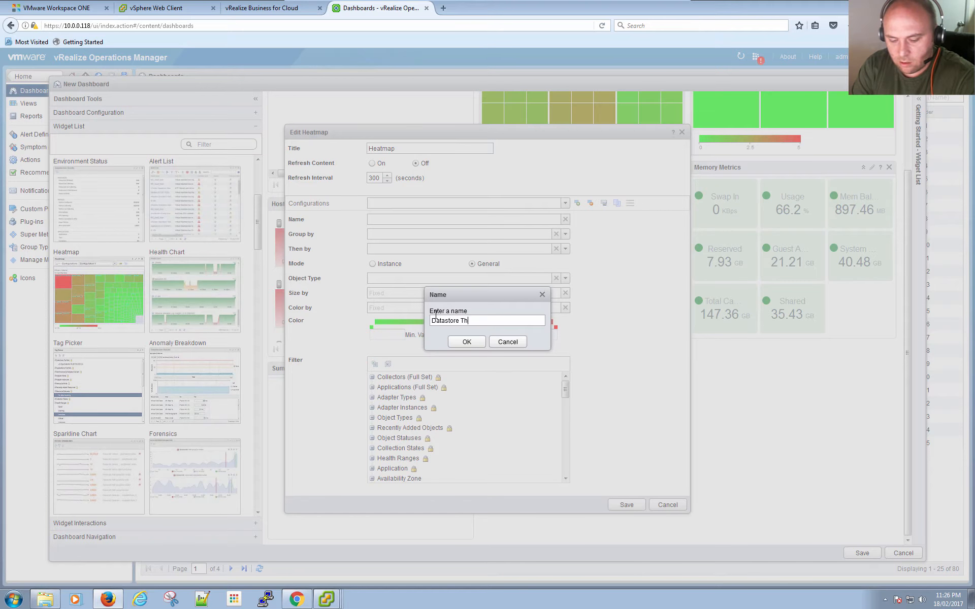
text(Datastore Thresho)
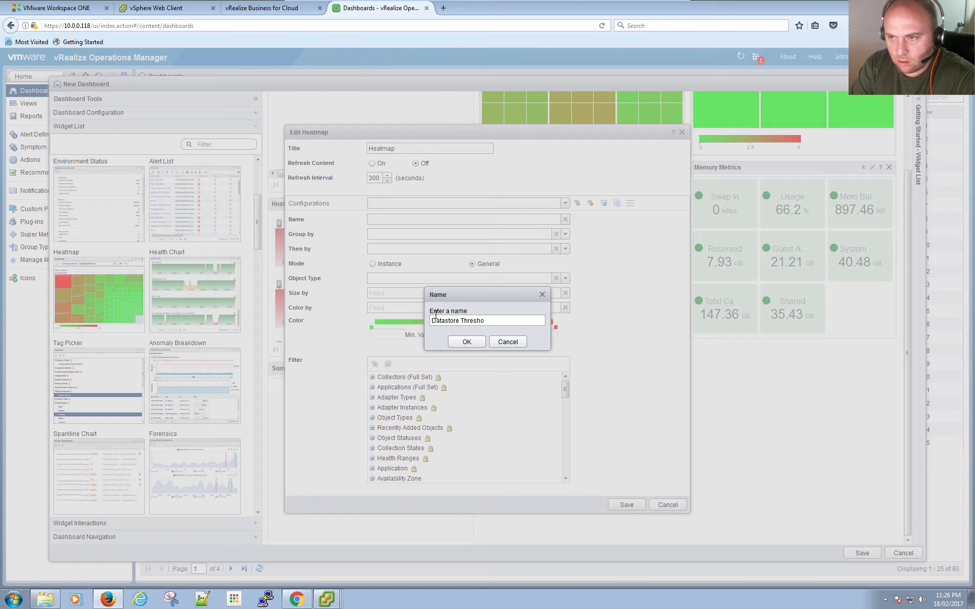
text(ld)
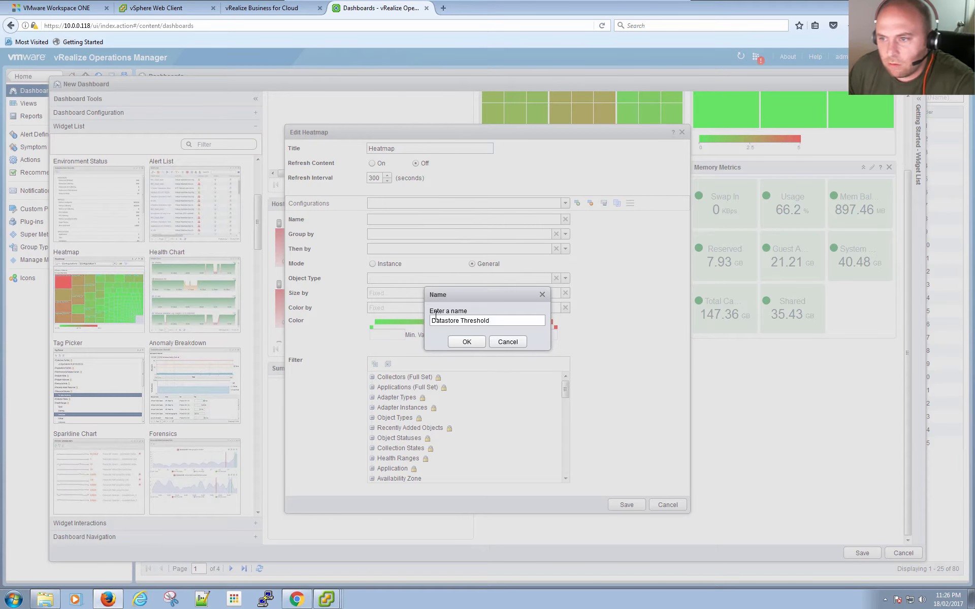
click(469, 342)
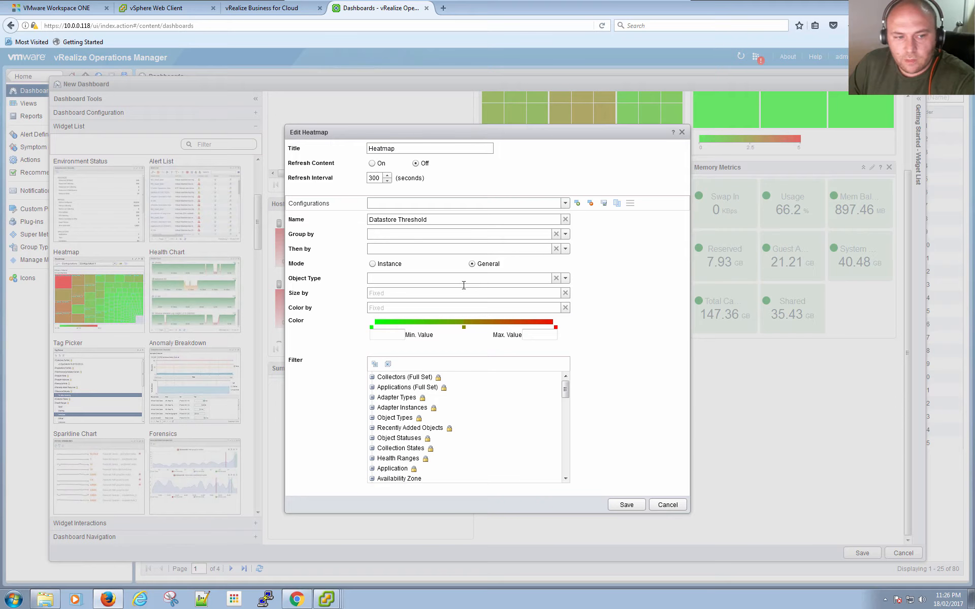
Set the Datastore Threshold heatmap to Instance mode, grouped by Cluster Compute Resource, with Datastore as the object type
click(374, 265)
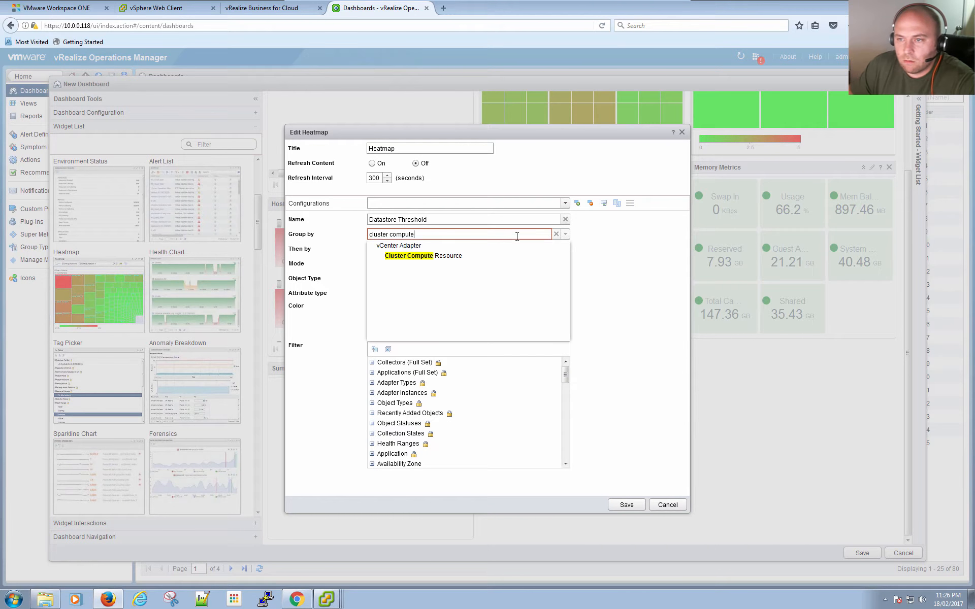
click(422, 258)
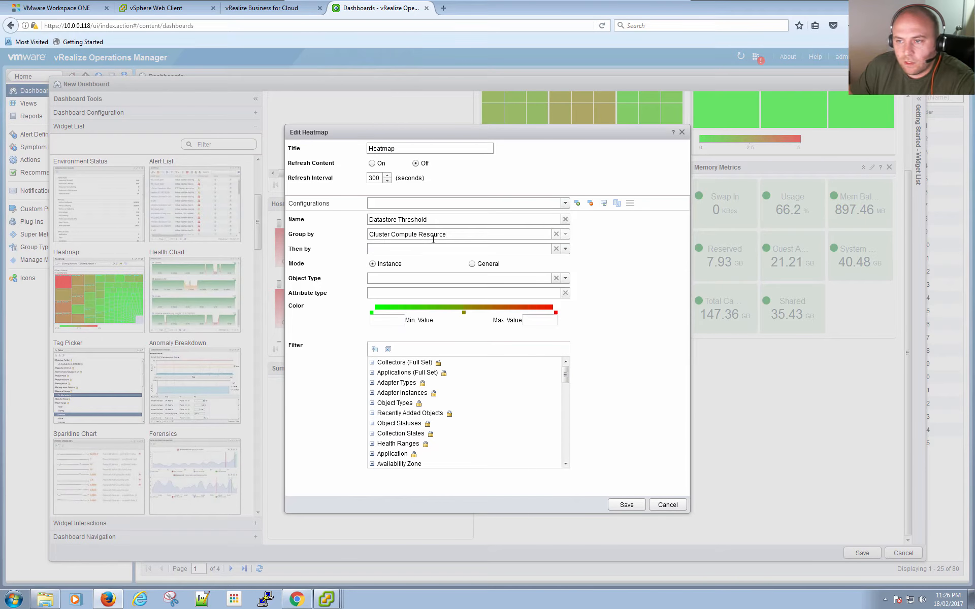
click(565, 279)
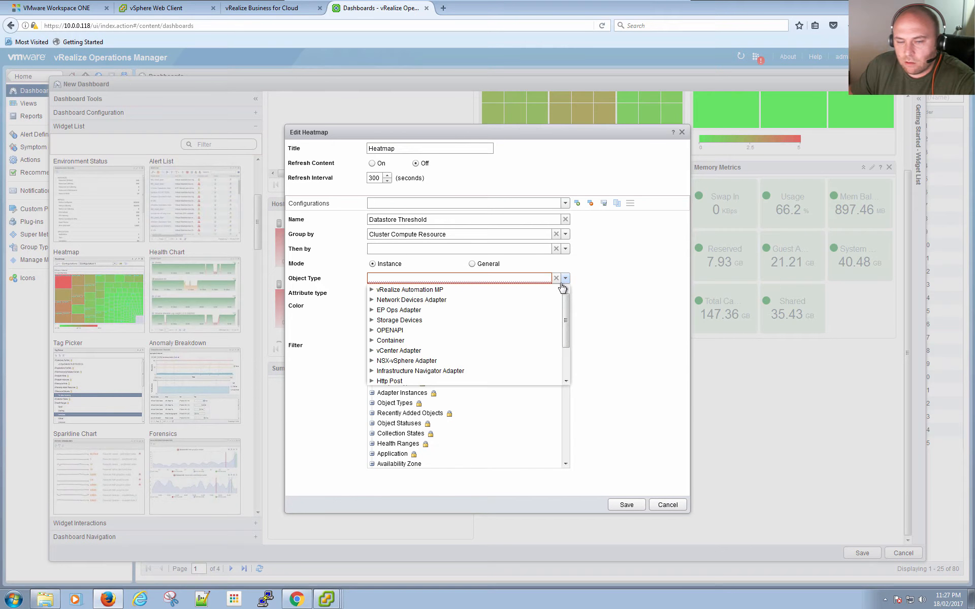
click(456, 280)
text(datastore)
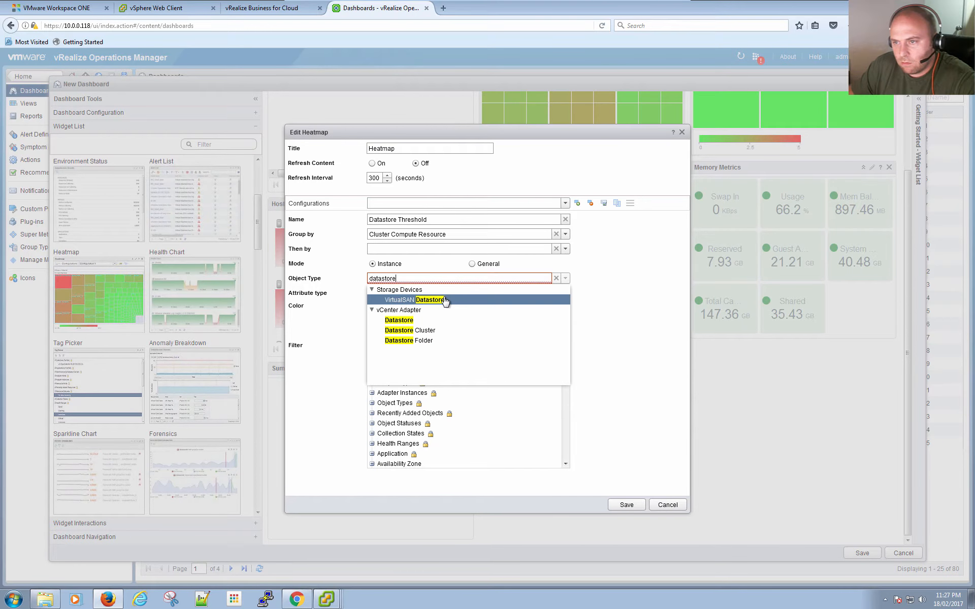
click(428, 320)
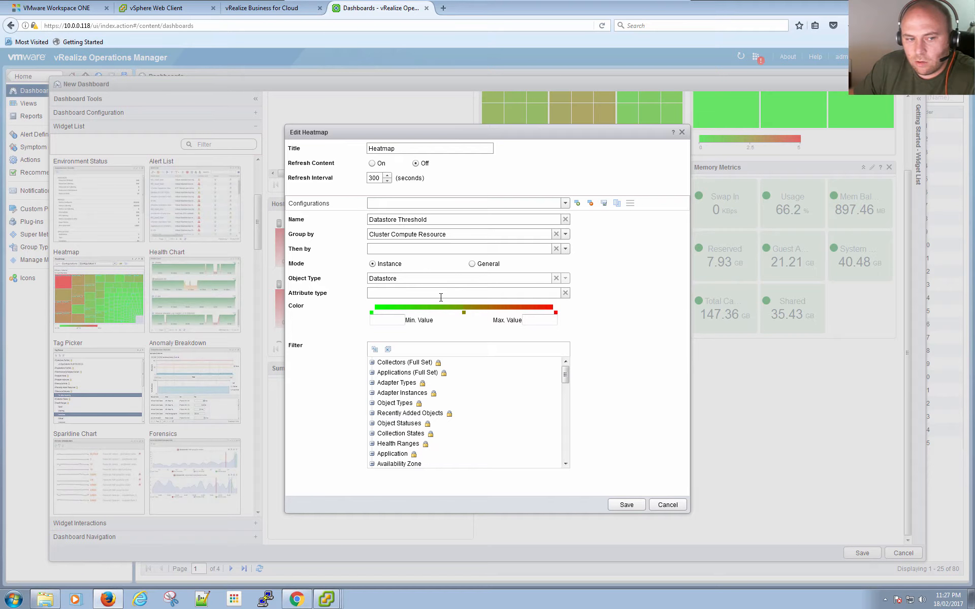
Set the heatmap's attribute type to Disk Space|Capacity Remaining (%)
click(472, 294)
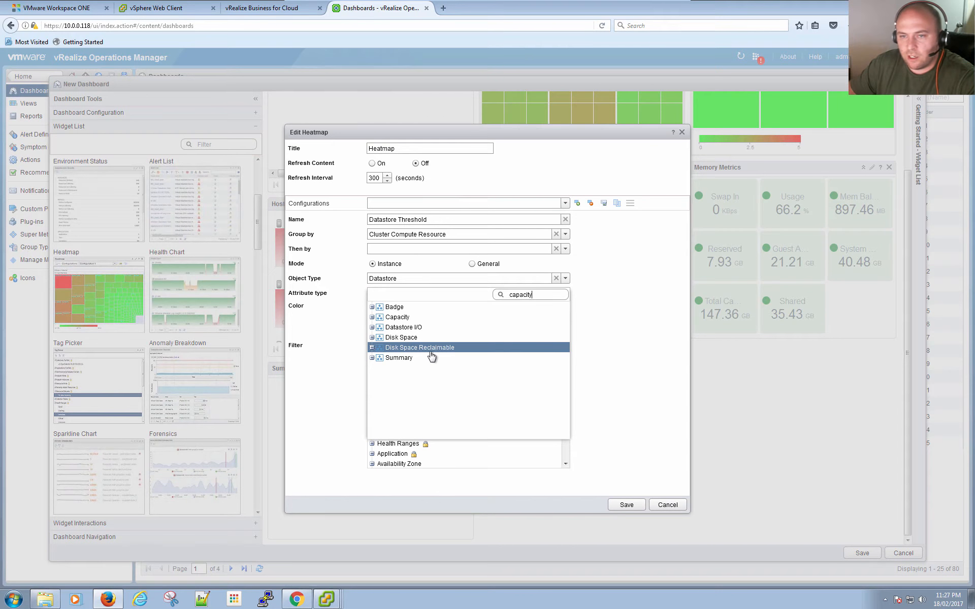
click(372, 338)
click(440, 389)
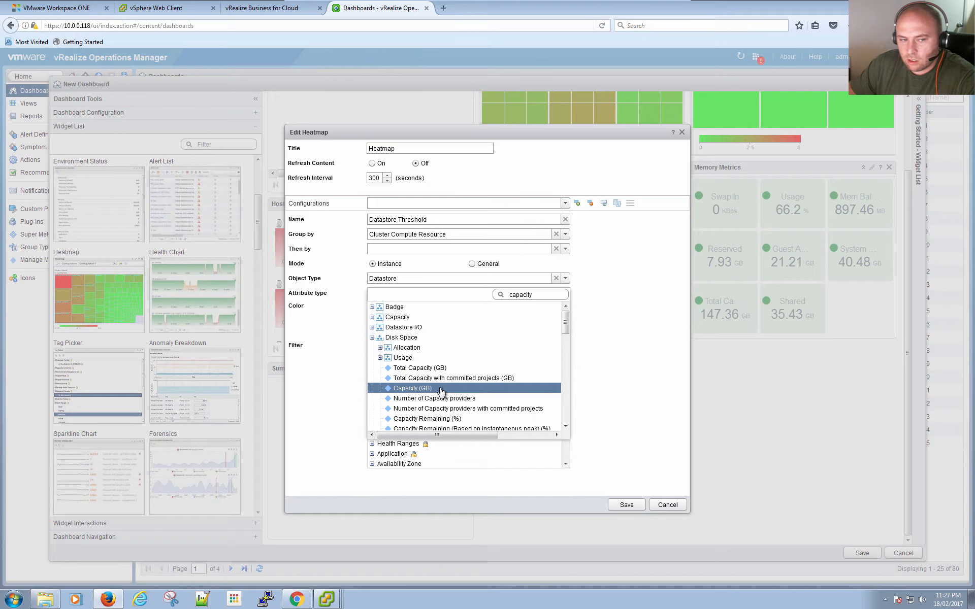
scroll(441, 390, down, 5)
scroll(440, 390, up, 5)
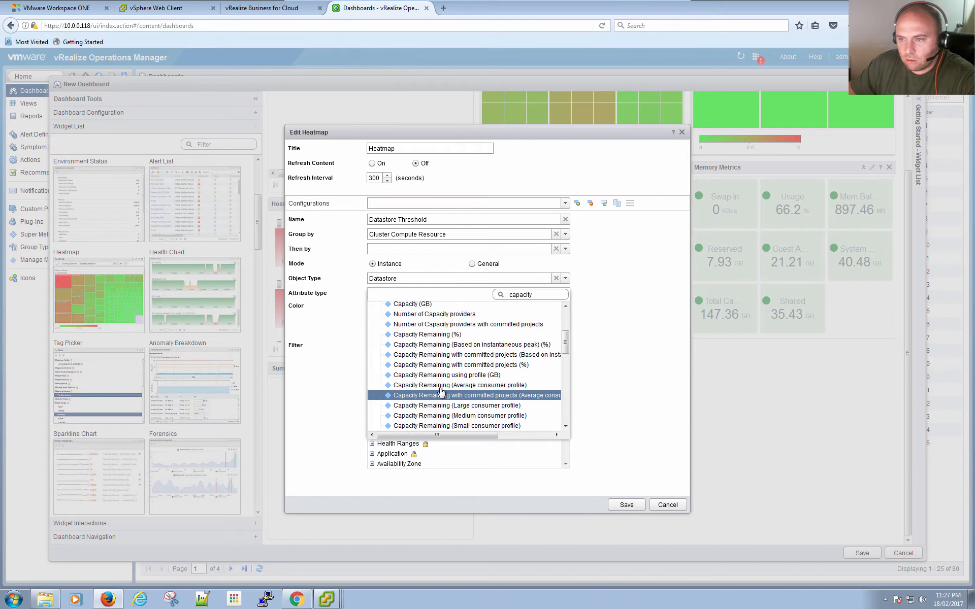
click(371, 338)
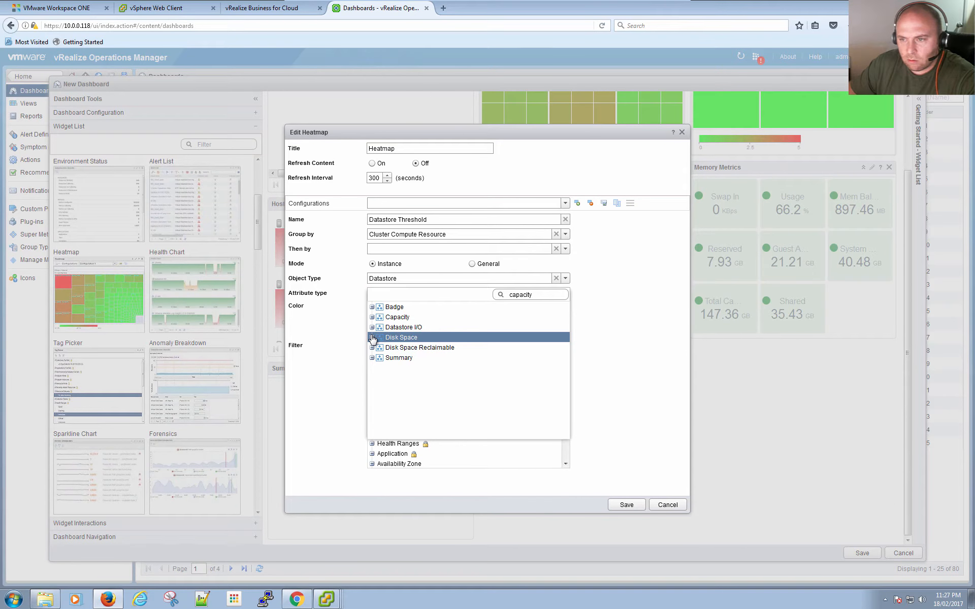
click(372, 338)
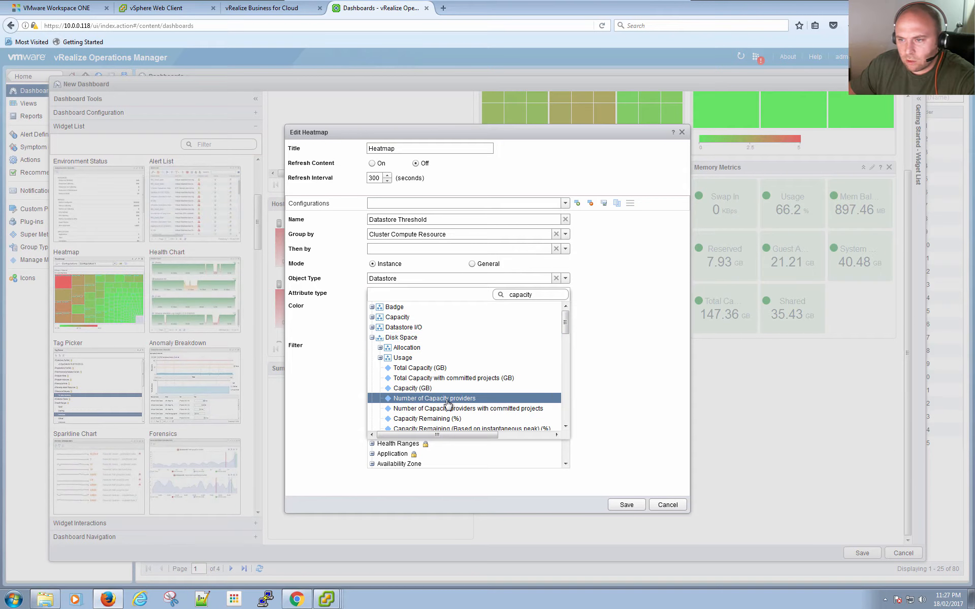
scroll(447, 405, down, 1)
scroll(447, 404, down, 3)
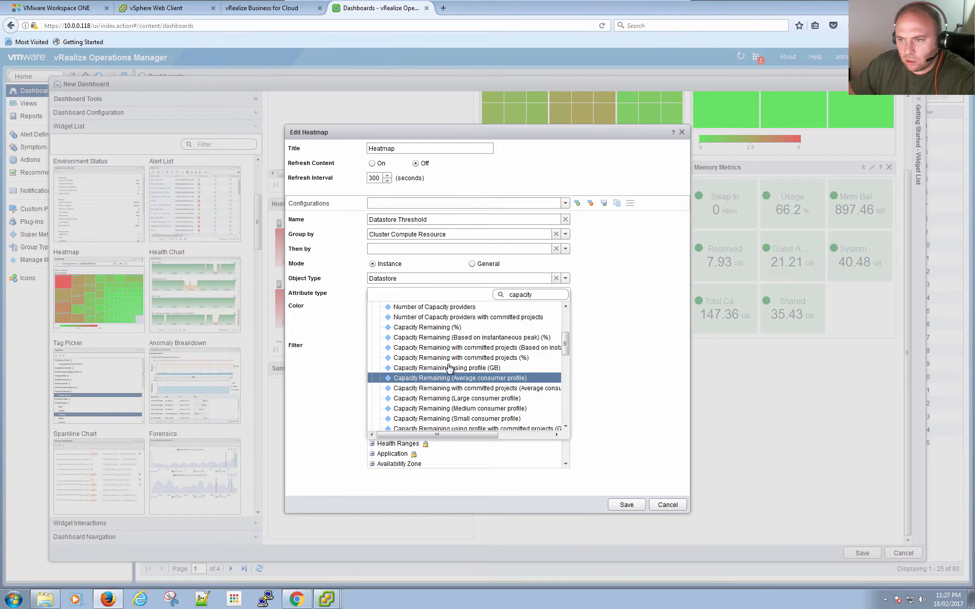
click(447, 328)
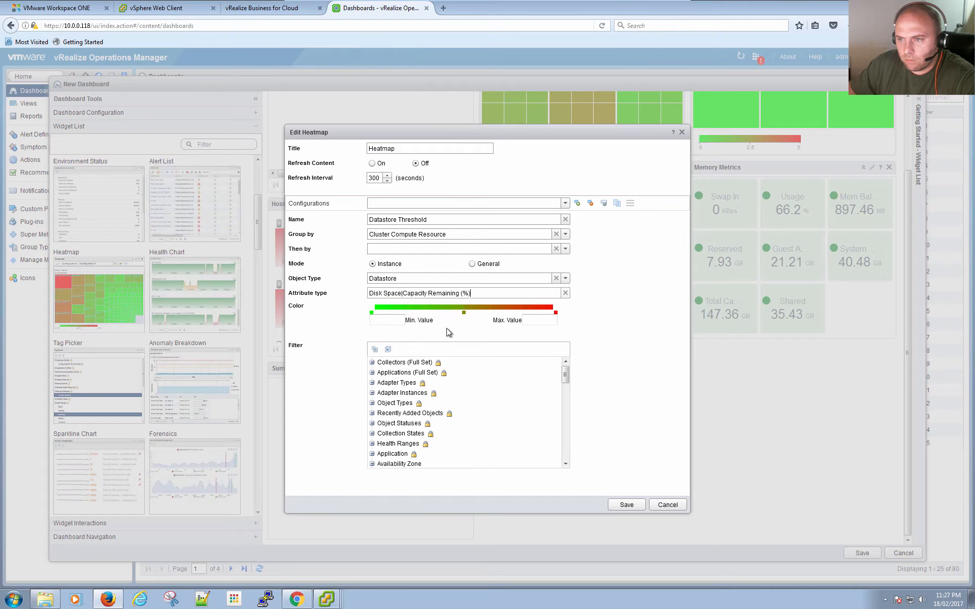
Set the heatmap's color range from 0 to 20 and make the minimum value color red
click(395, 320)
text(0)
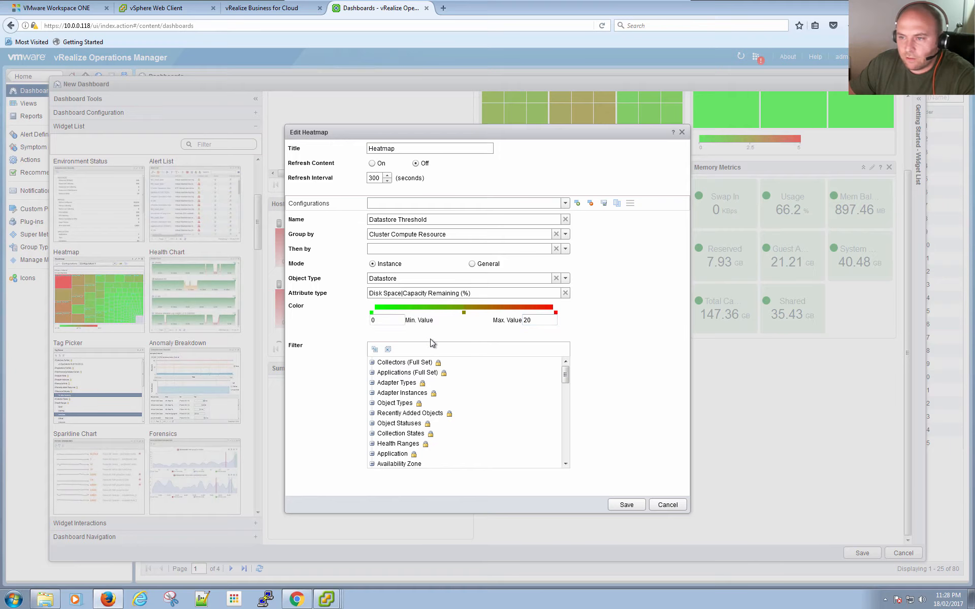
click(372, 312)
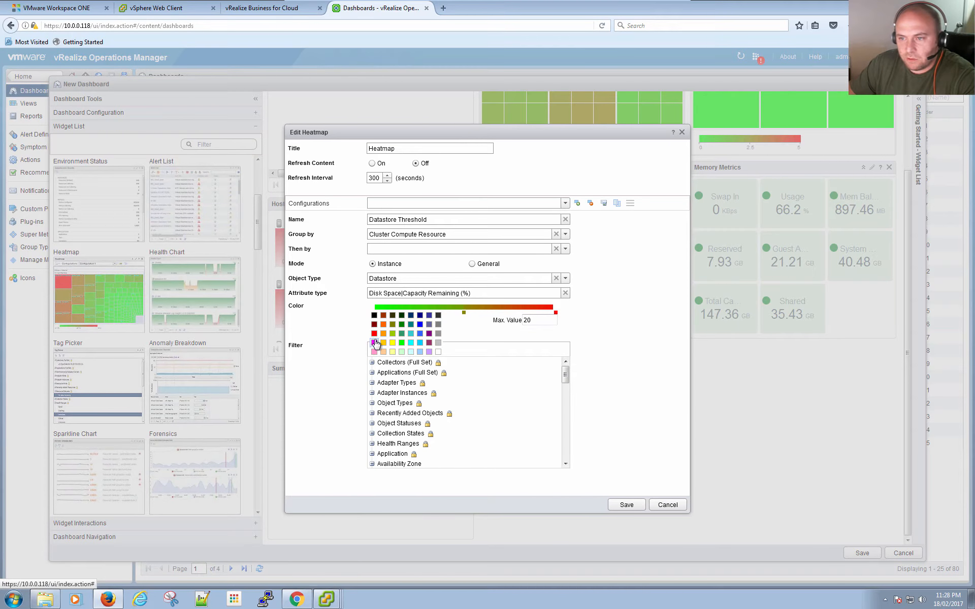
click(374, 334)
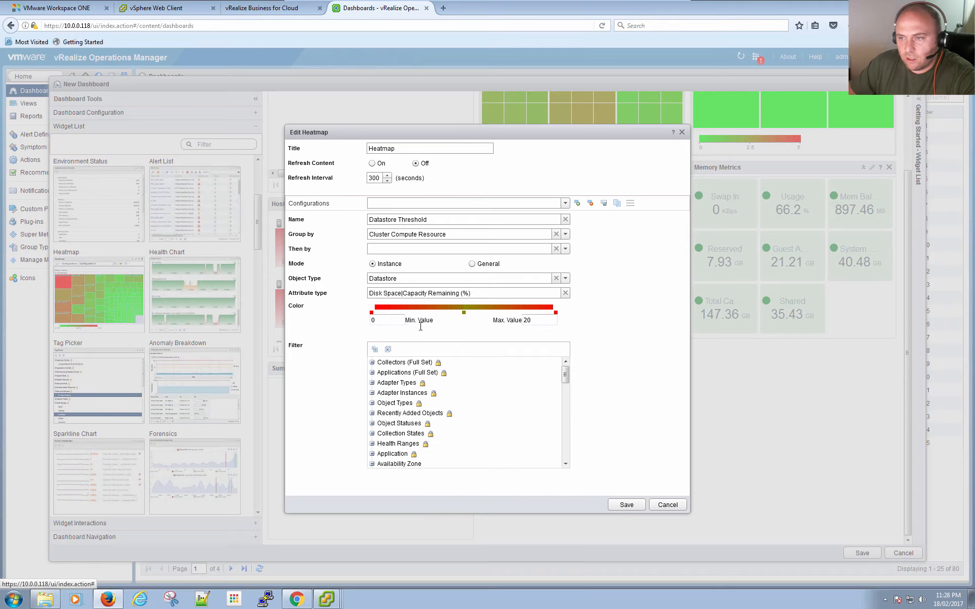
Make the heatmap's maximum value color green and save the Datastore Threshold heatmap widget
click(555, 313)
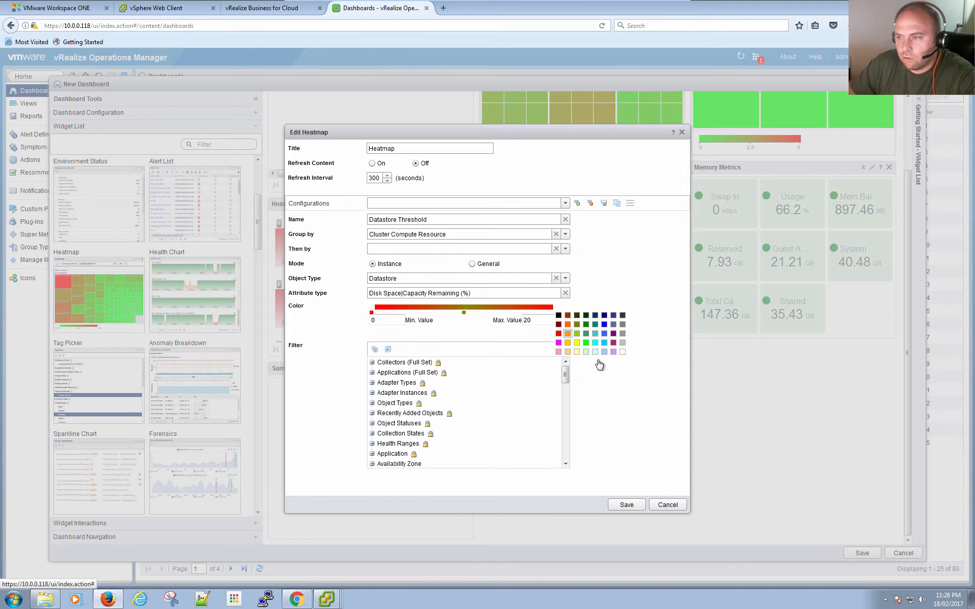
click(587, 343)
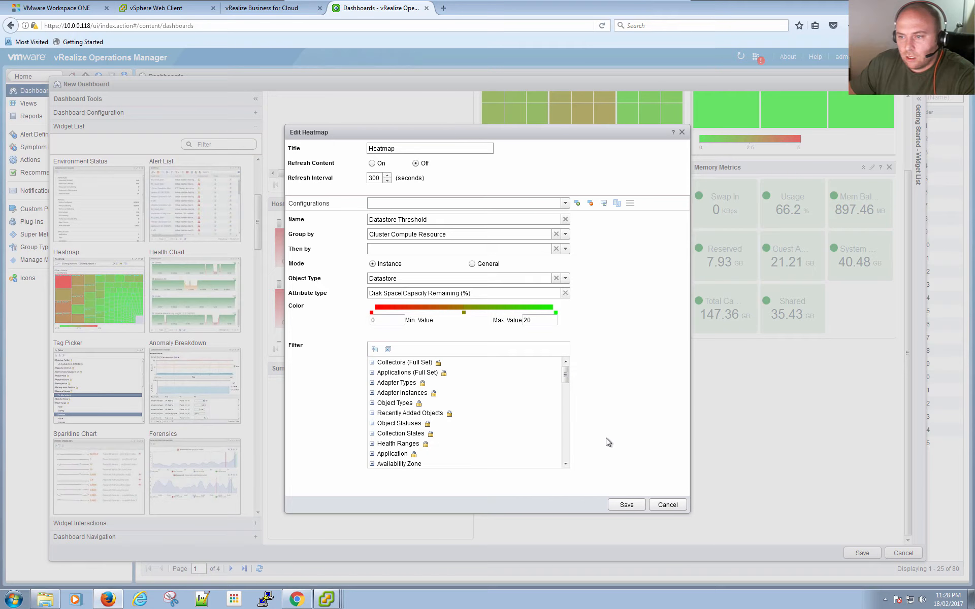
click(627, 505)
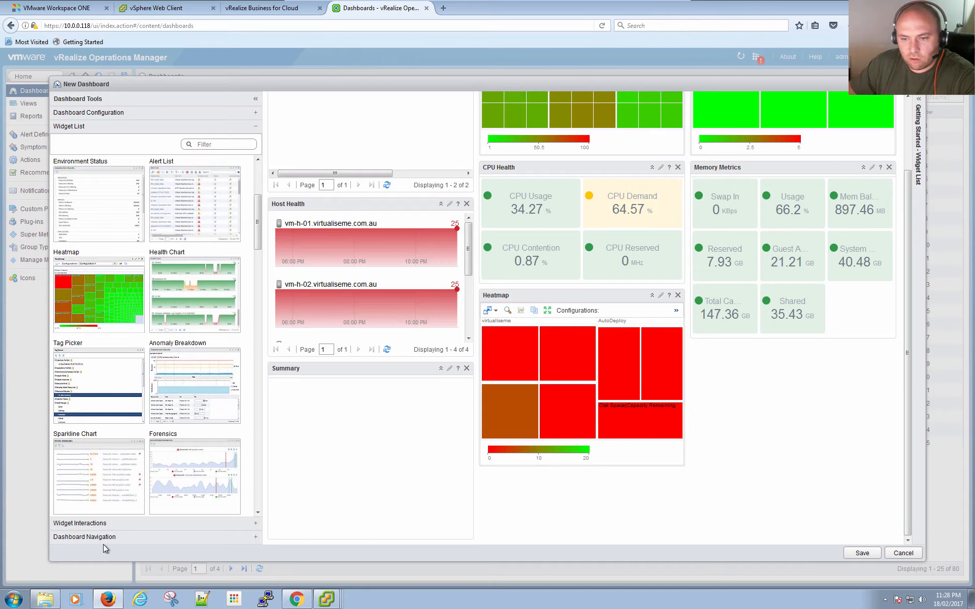
Set Cluster List as the provider for the Summary and Heatmap widgets and apply the widget interactions
click(102, 525)
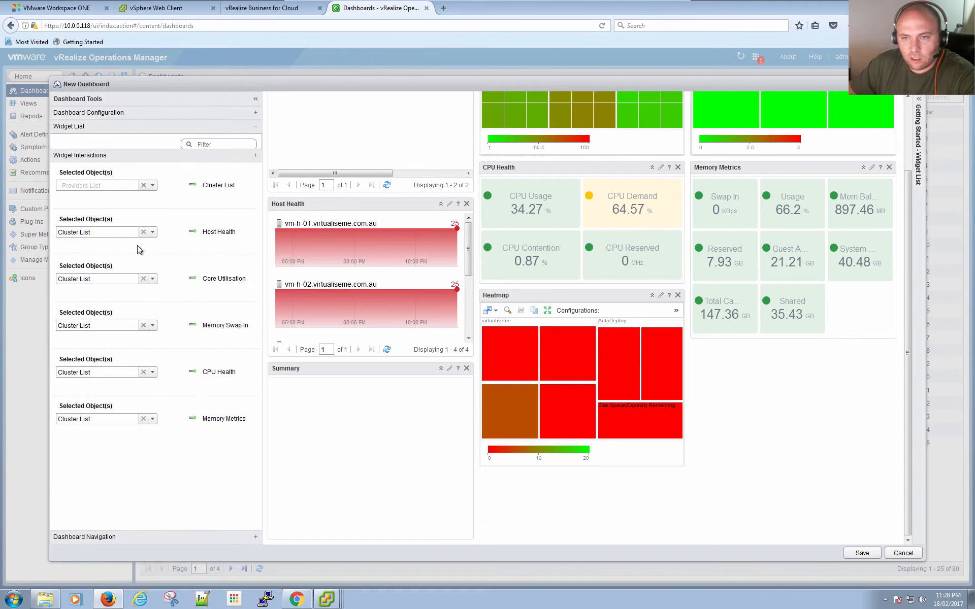
click(152, 450)
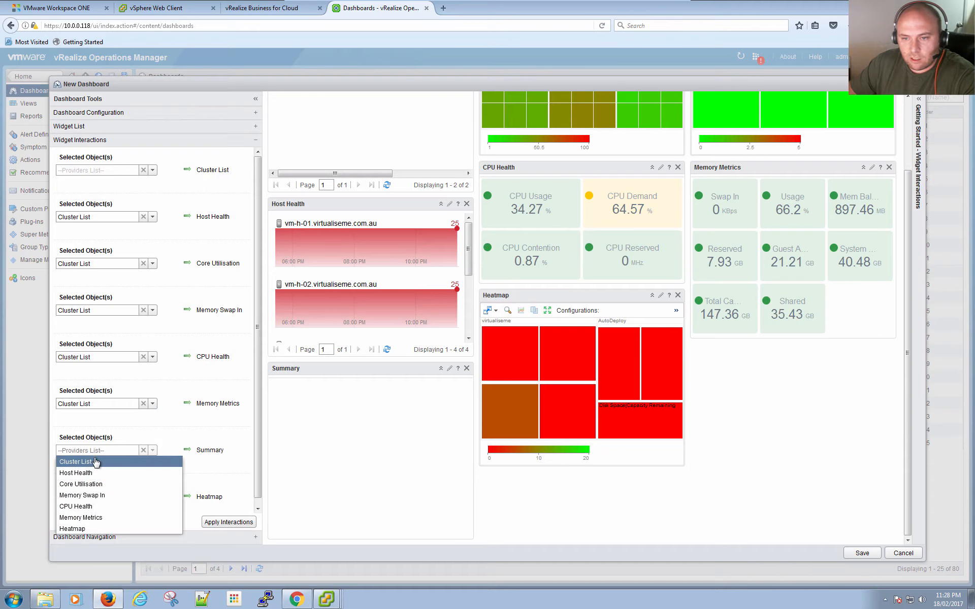
click(96, 462)
click(152, 497)
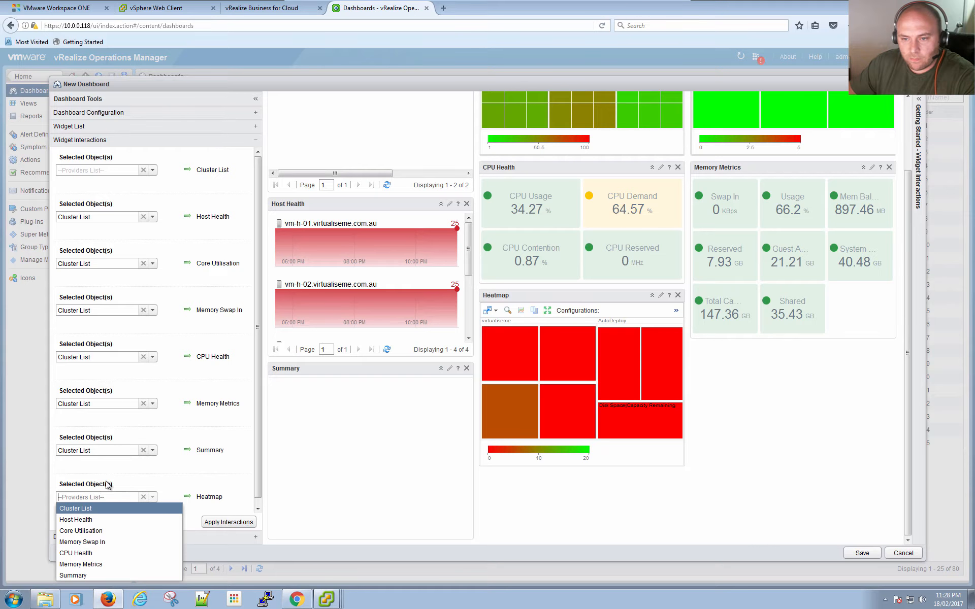
click(87, 510)
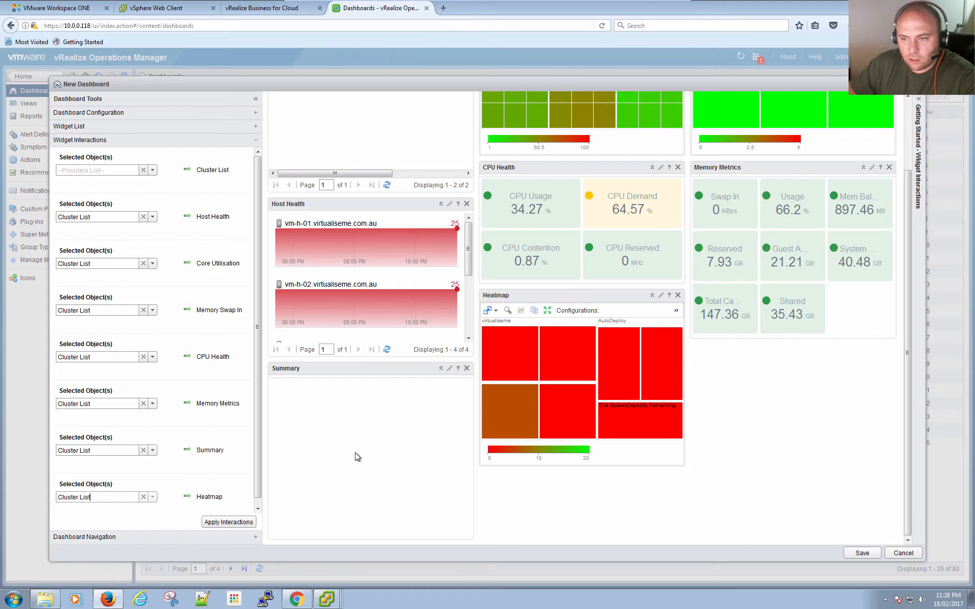
click(224, 528)
Select the virtualiseme cluster in the Cluster List and examine the Summary scoreboard and the datastore heatmap
scroll(371, 305, up, 3)
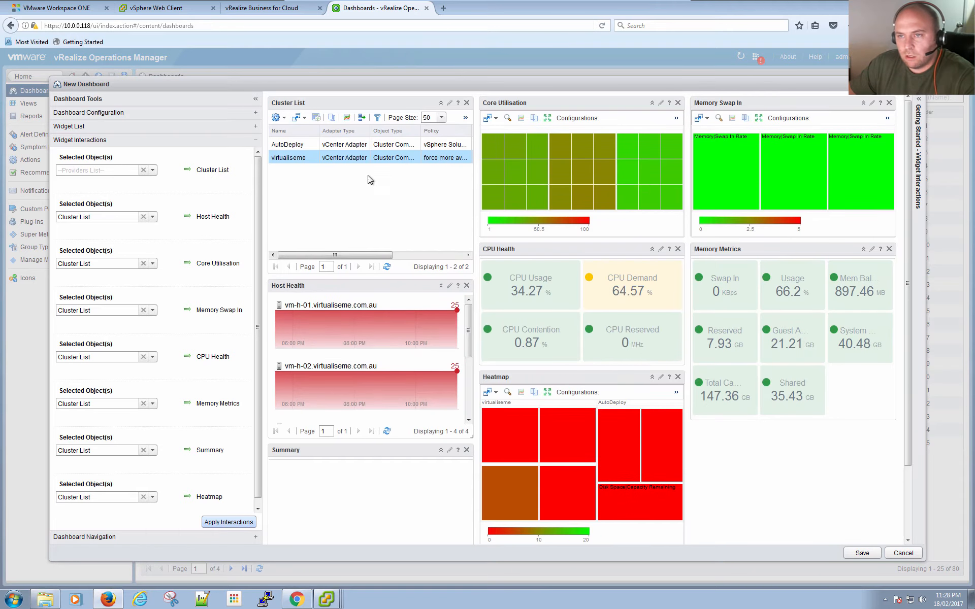
click(328, 134)
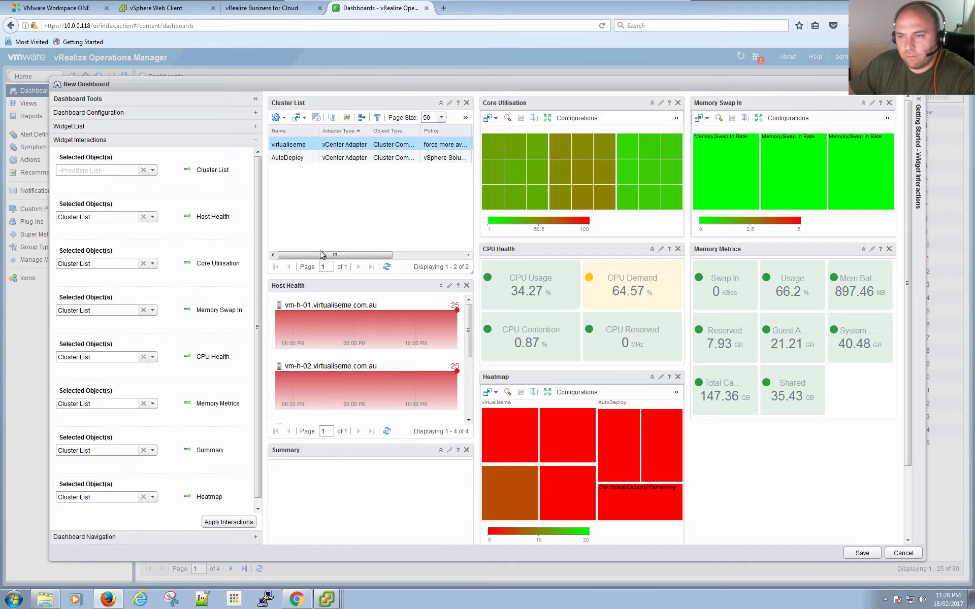
click(293, 146)
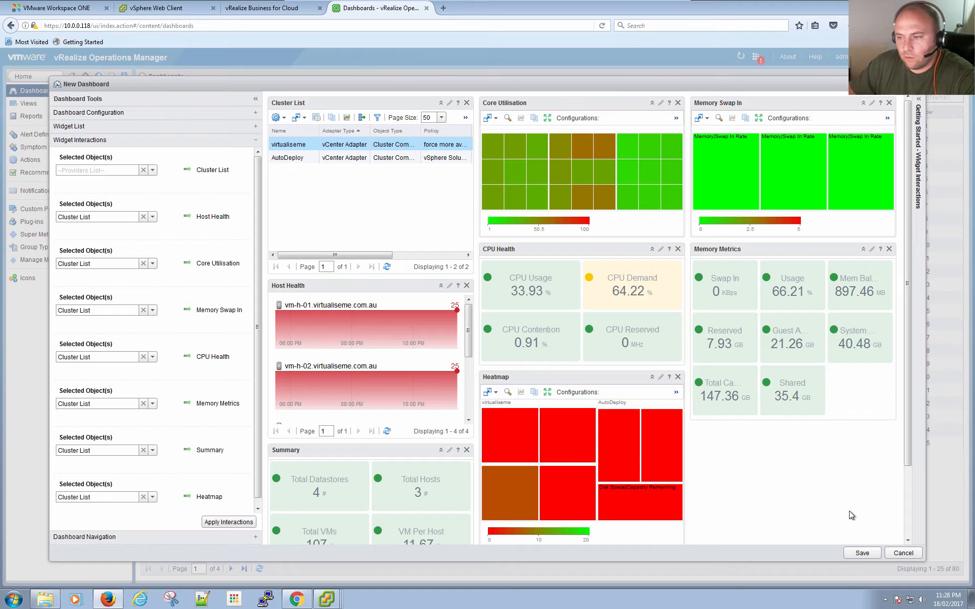
scroll(794, 493, down, 3)
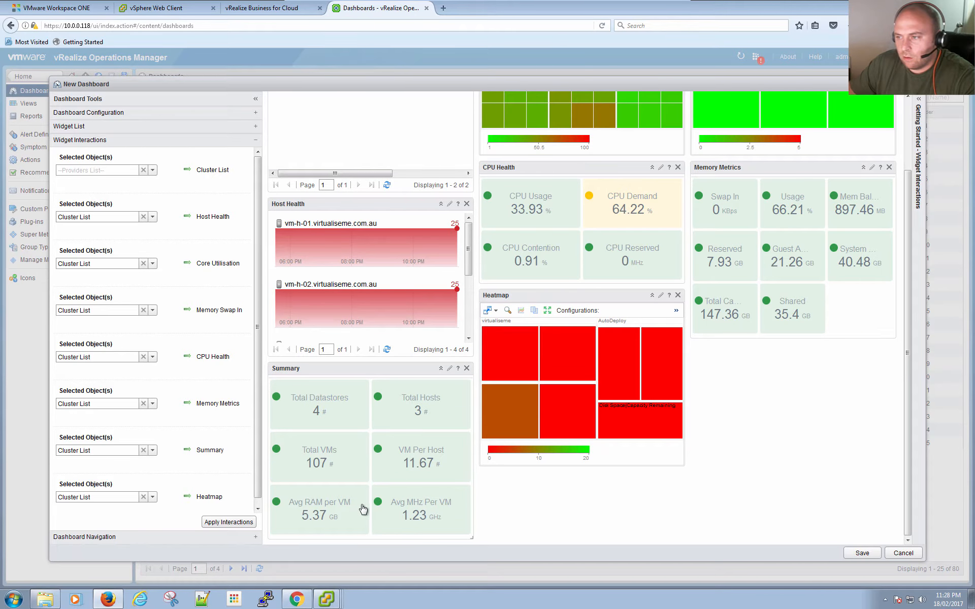
scroll(651, 435, up, 1)
scroll(650, 435, up, 3)
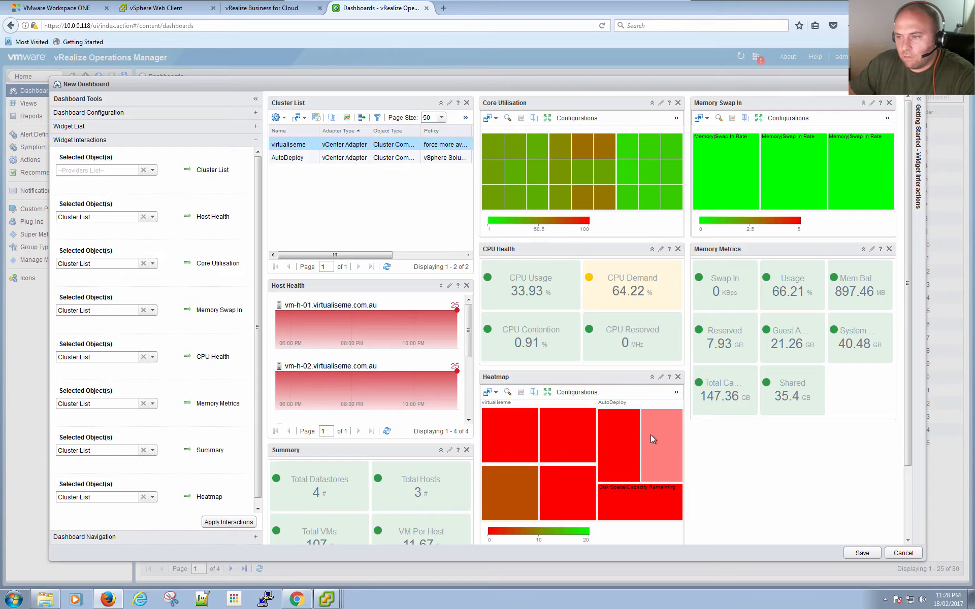
mouse_move(650, 435)
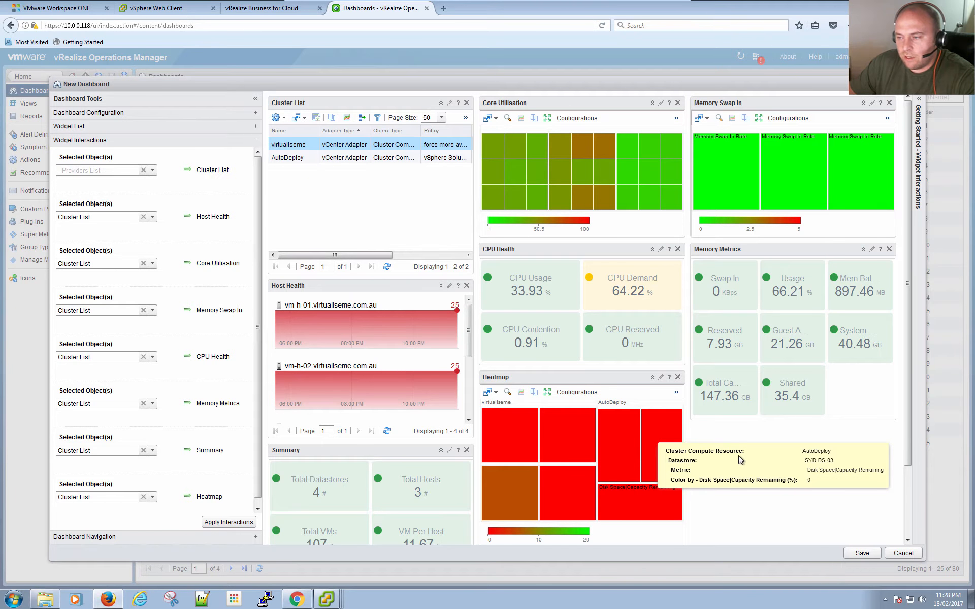
Save the new dashboard with all its configured widgets
scroll(822, 457, down, 3)
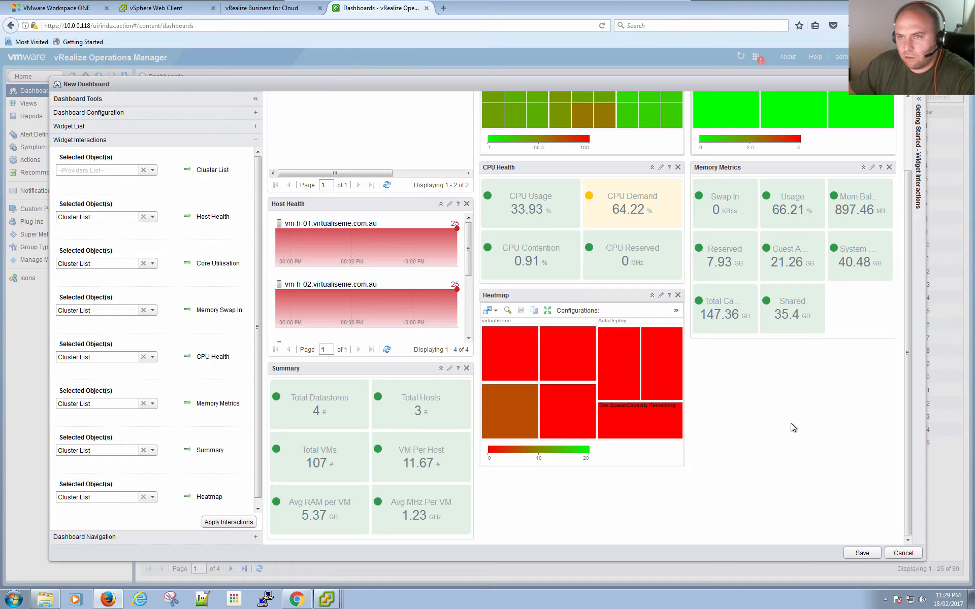
click(863, 554)
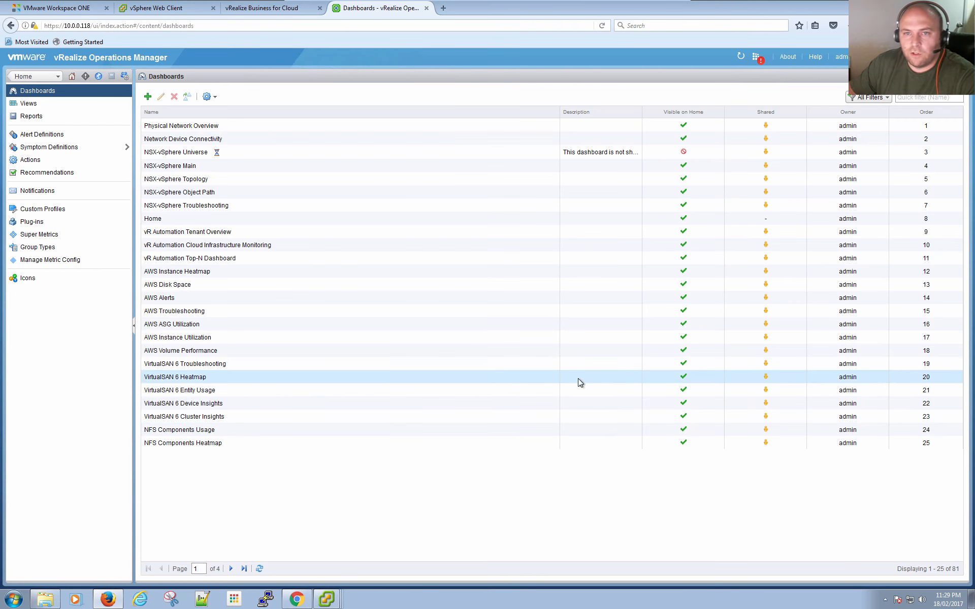
Create a new view named Guest OS Breakdown
click(26, 104)
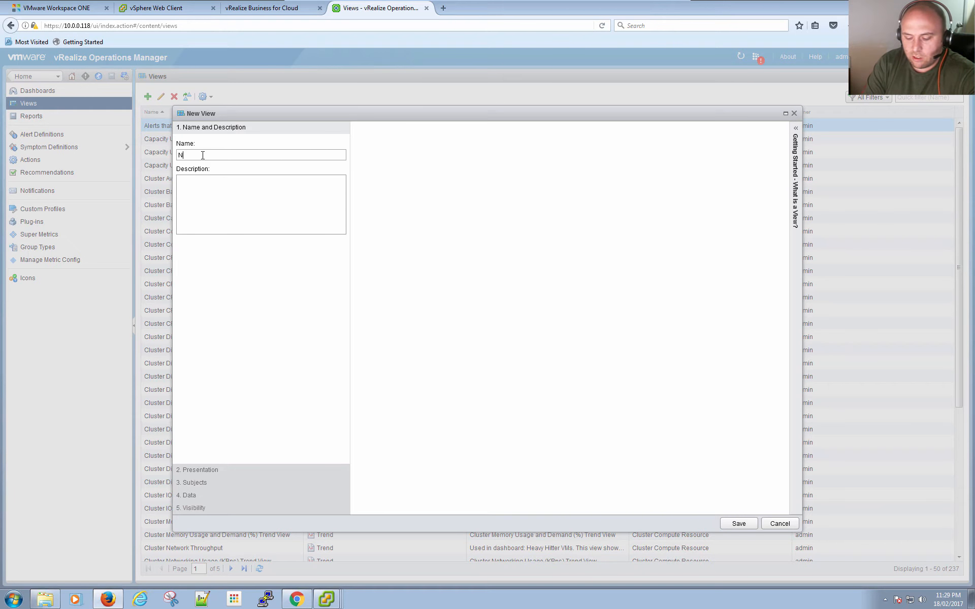
text(umber)
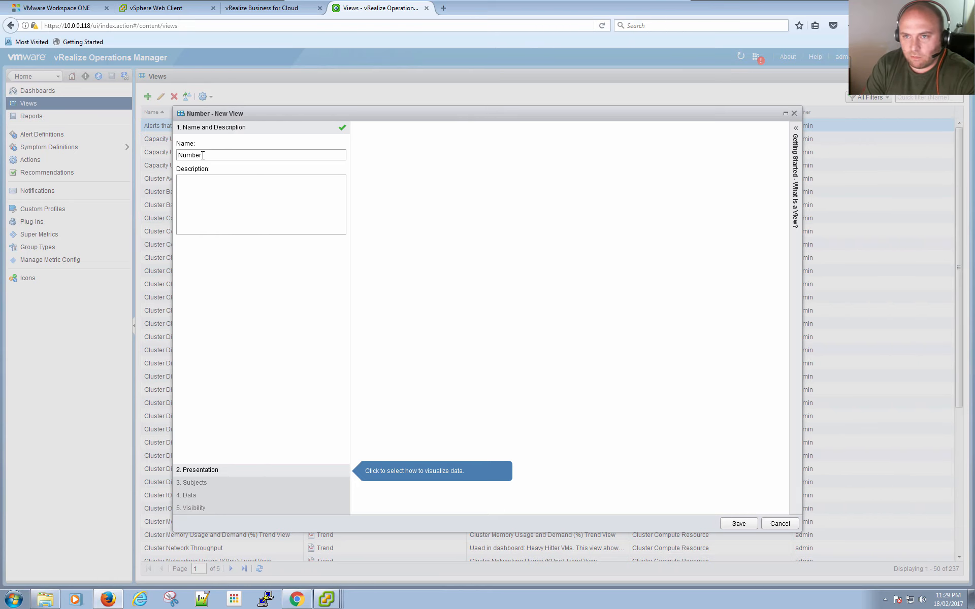
key(BackSpace)
key(BackSpace)
key(BackSpace)
key(BackSpace)
key(BackSpace)
key(BackSpace)
text(Gu)
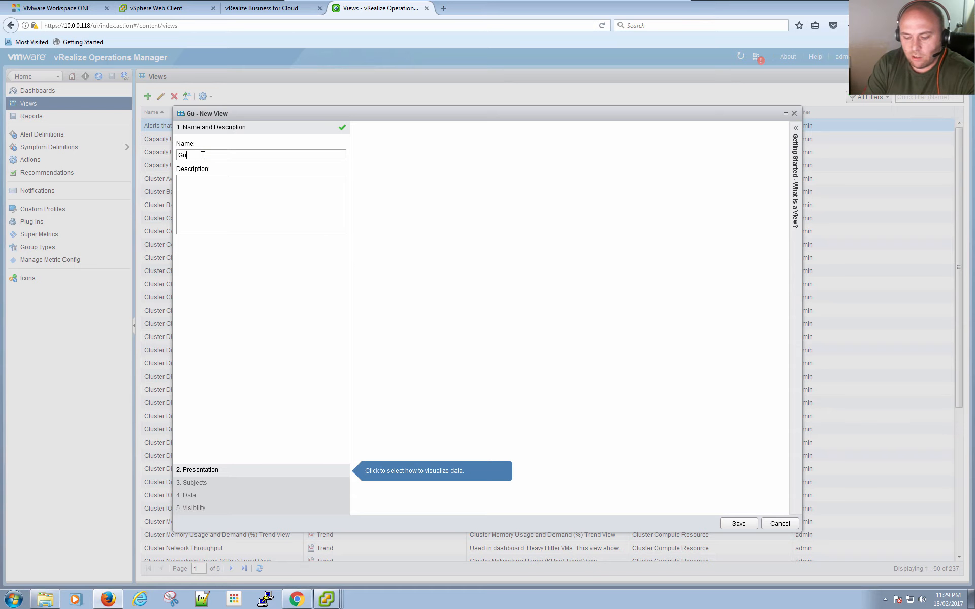
text(est OS Breakdon)
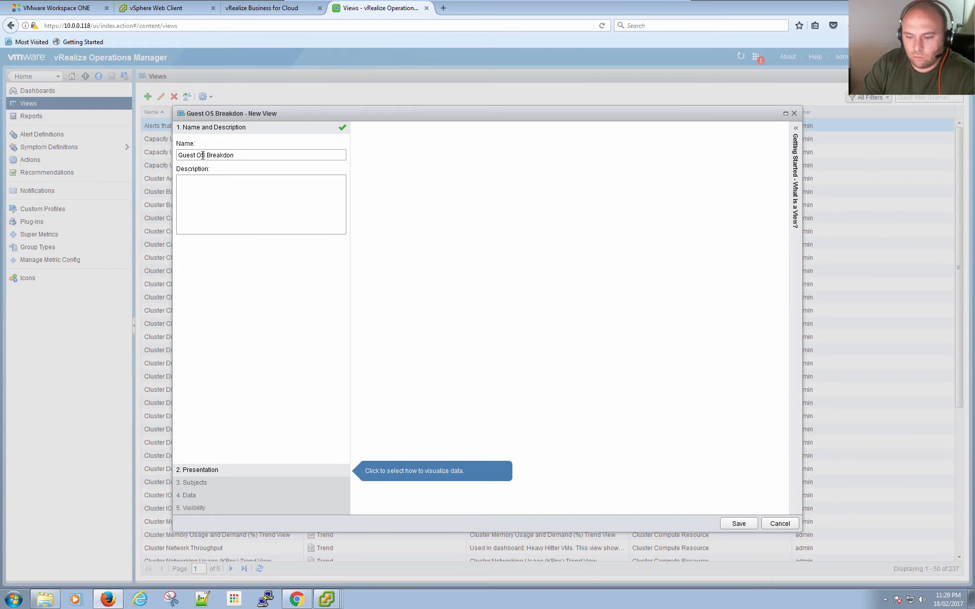
key(BackSpace)
text(wn)
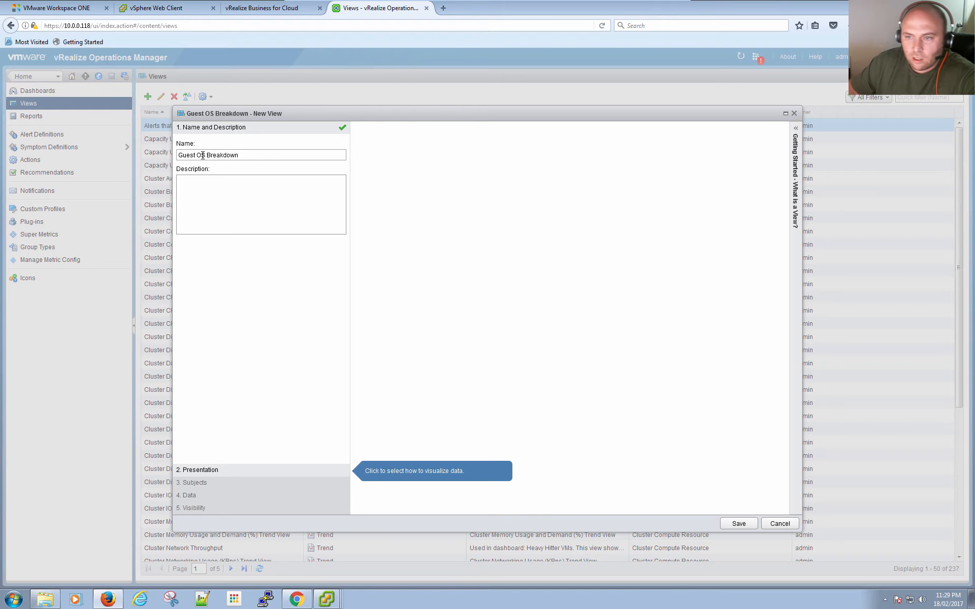
Set the view's presentation to Distribution with the discrete distribution type
click(225, 473)
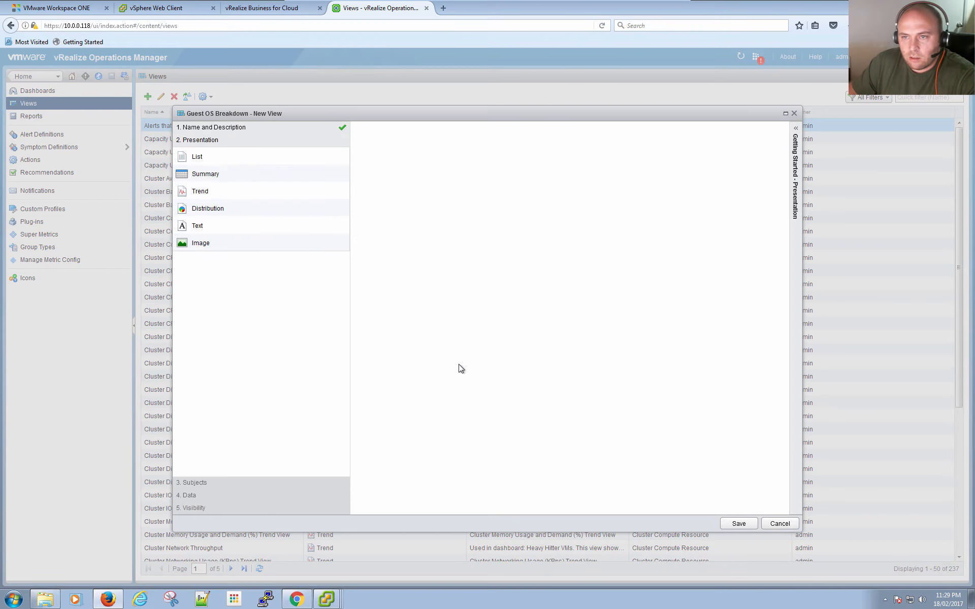
click(219, 211)
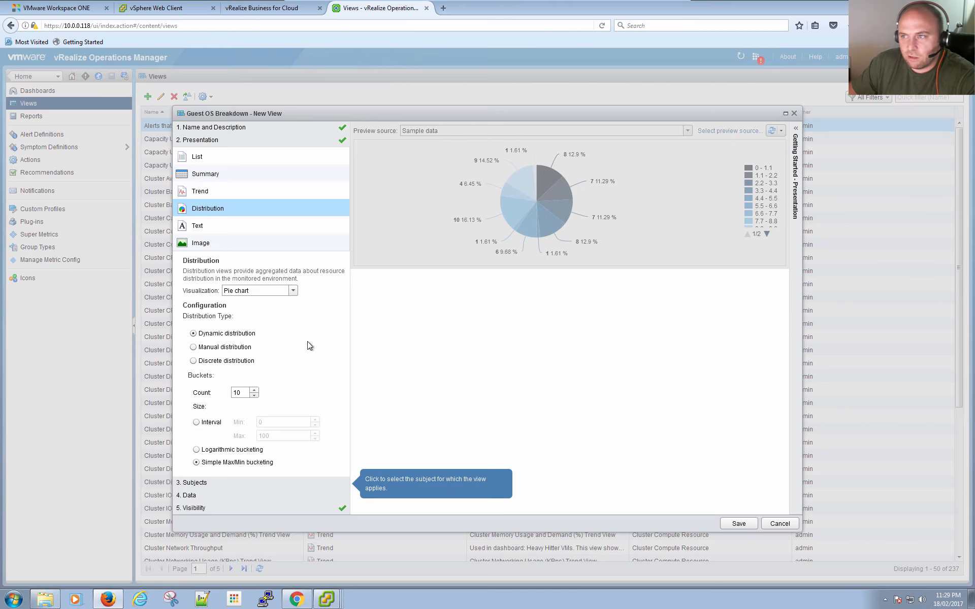
click(193, 361)
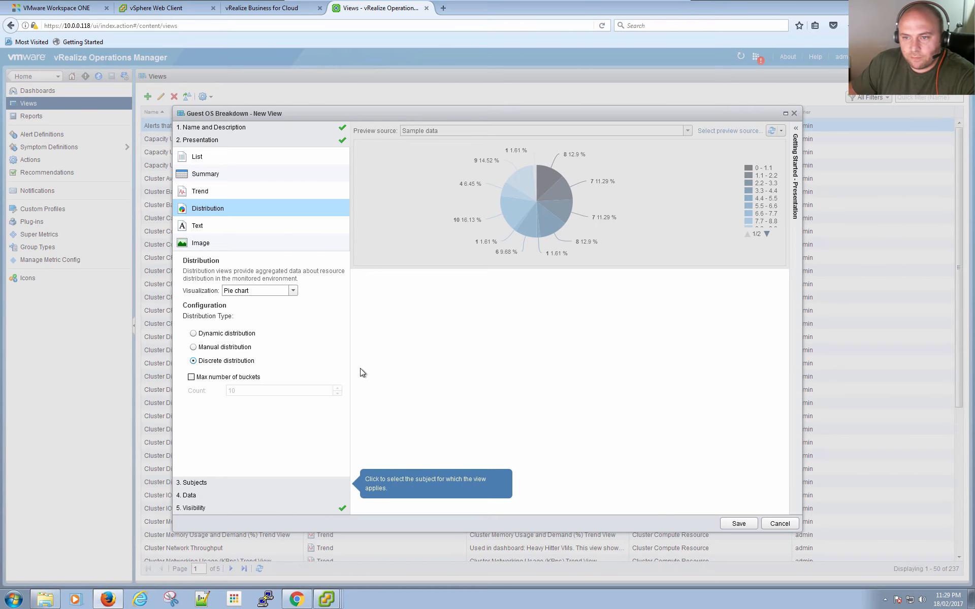
Set the view's subject to the vCenter Adapter's Virtual Machine object type
click(230, 483)
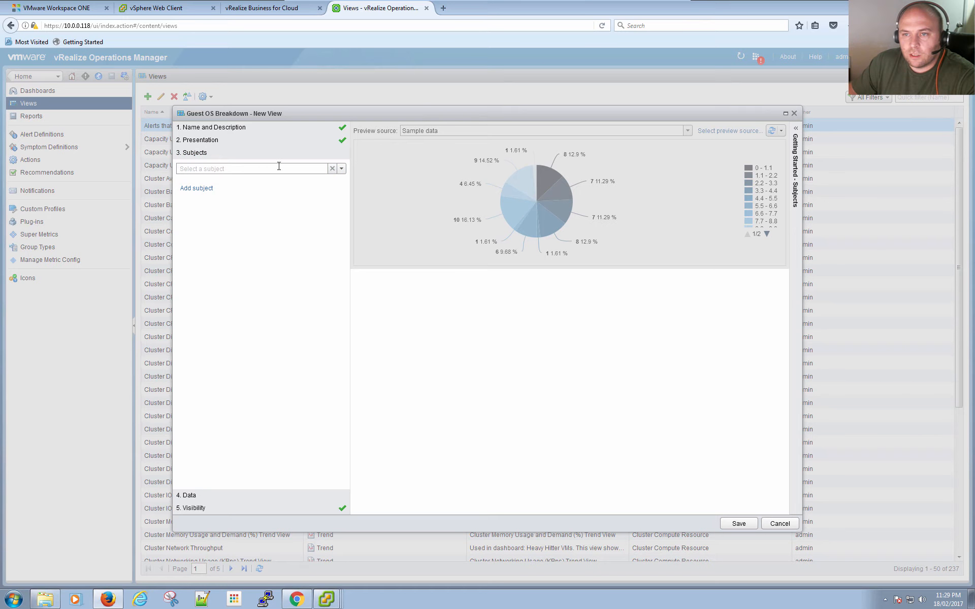
click(270, 170)
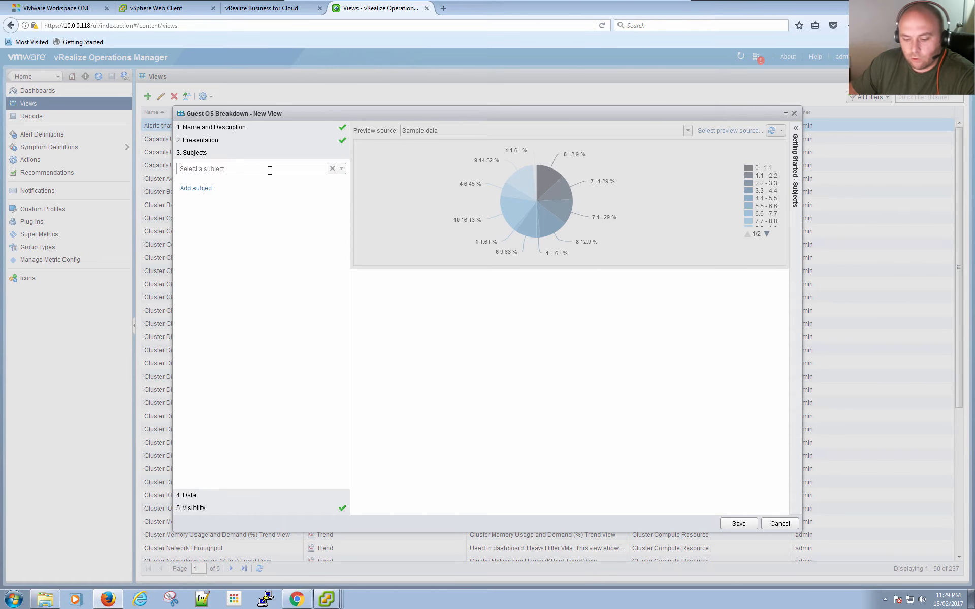
text(virtual machines)
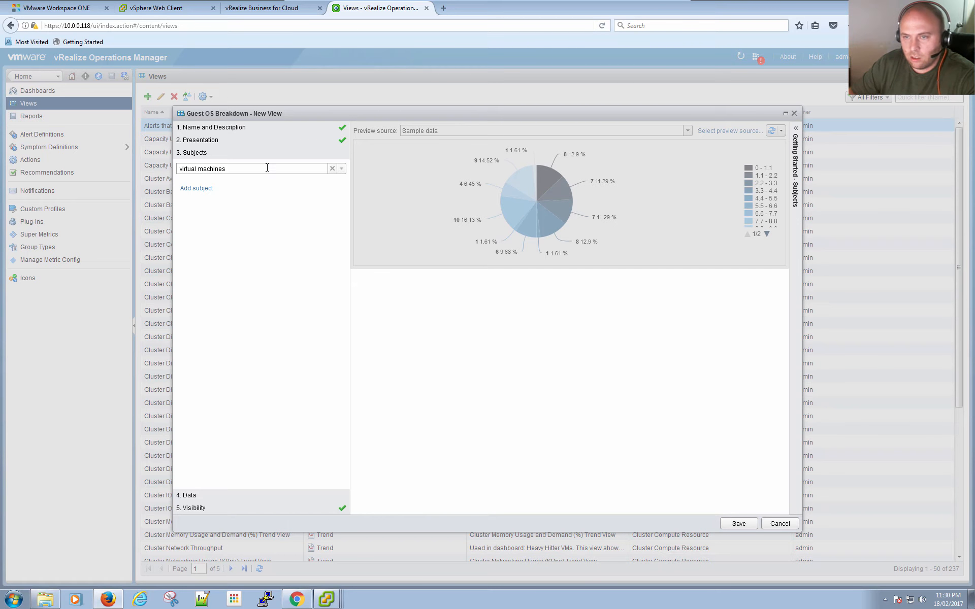
click(341, 169)
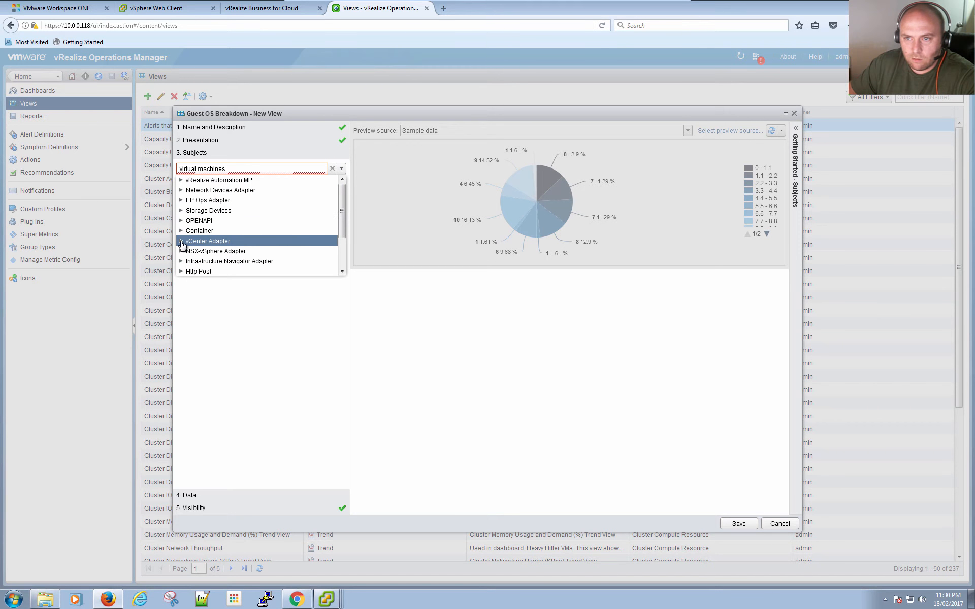
click(181, 241)
scroll(222, 263, down, 4)
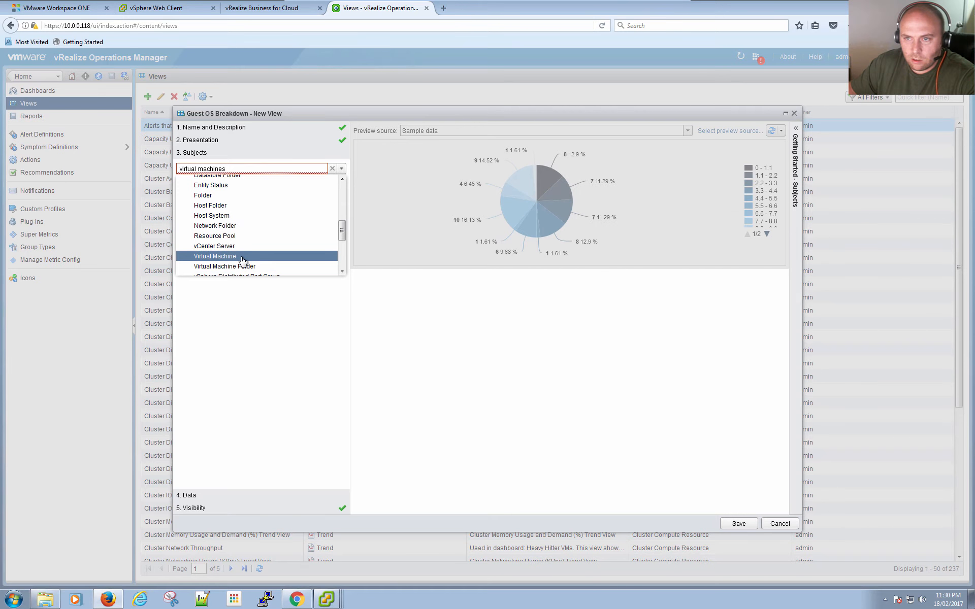
click(242, 256)
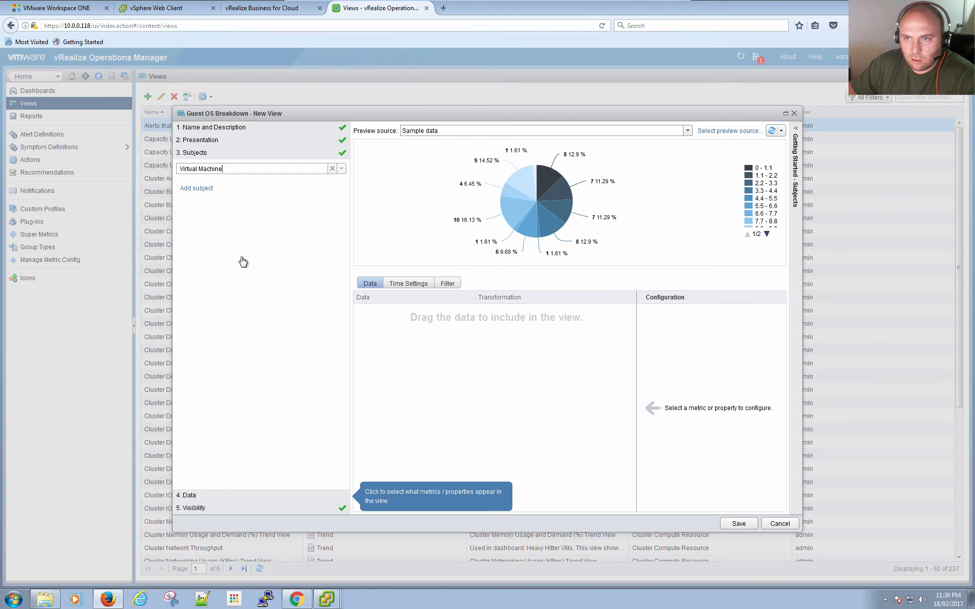
Add the Guest OS Full Name property from Summary > Guest Operating System to the view's data
click(199, 494)
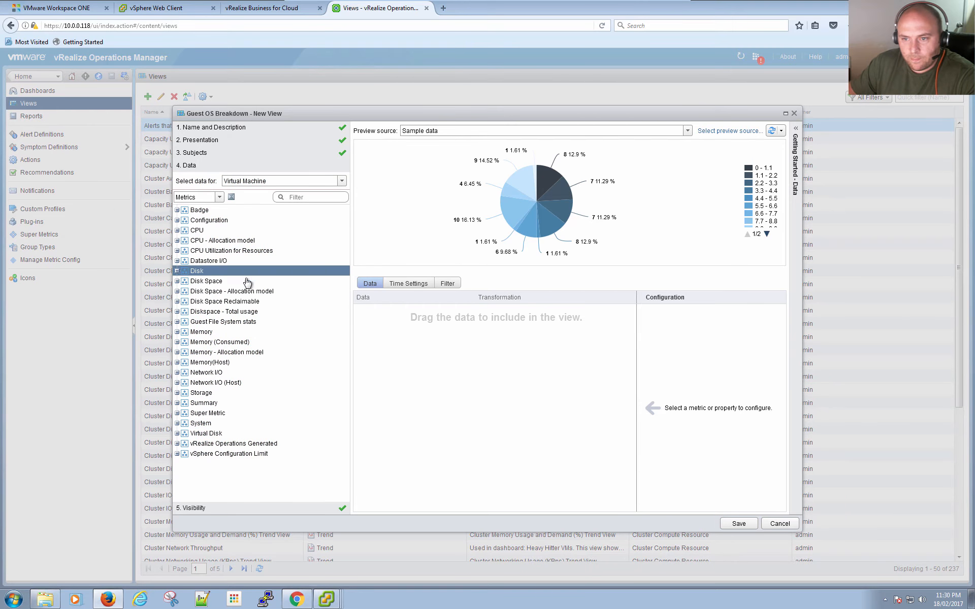
click(219, 197)
click(204, 220)
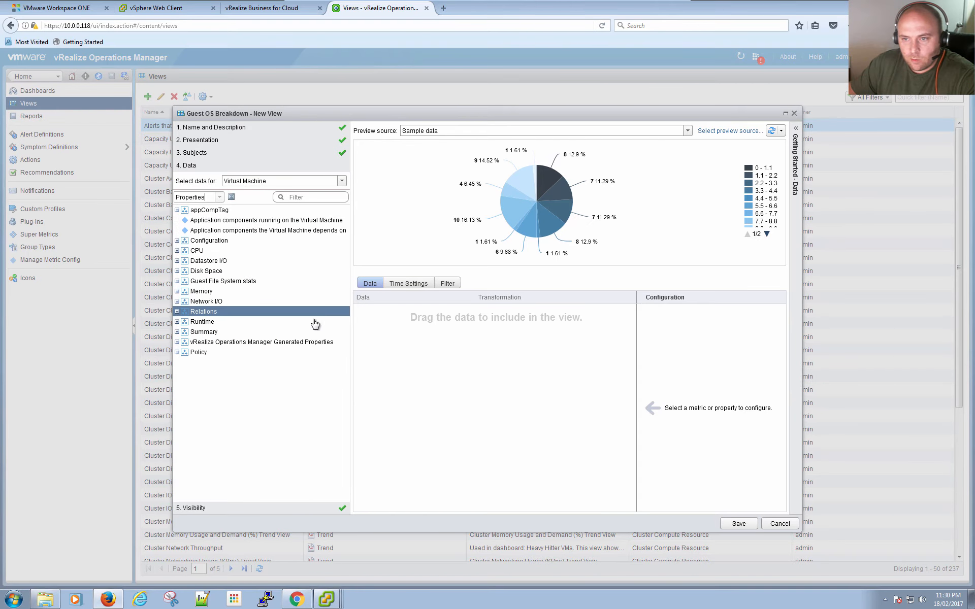
click(178, 333)
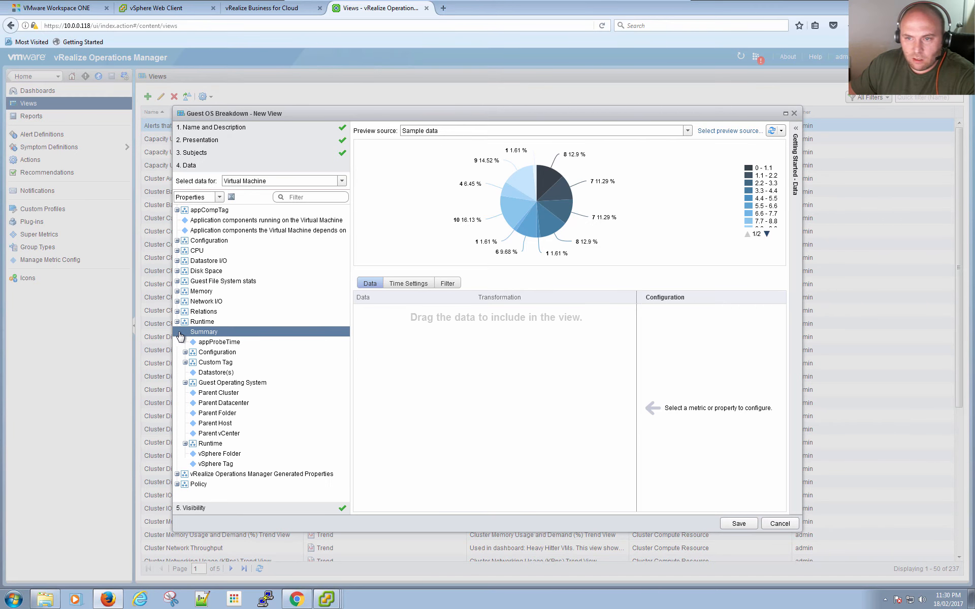
click(186, 383)
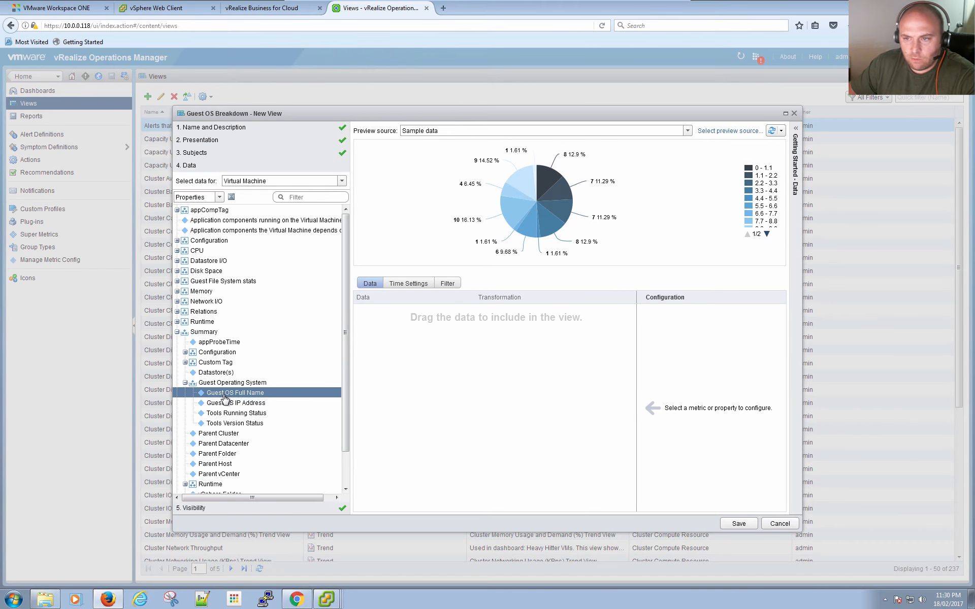
drag(221, 404, 473, 372)
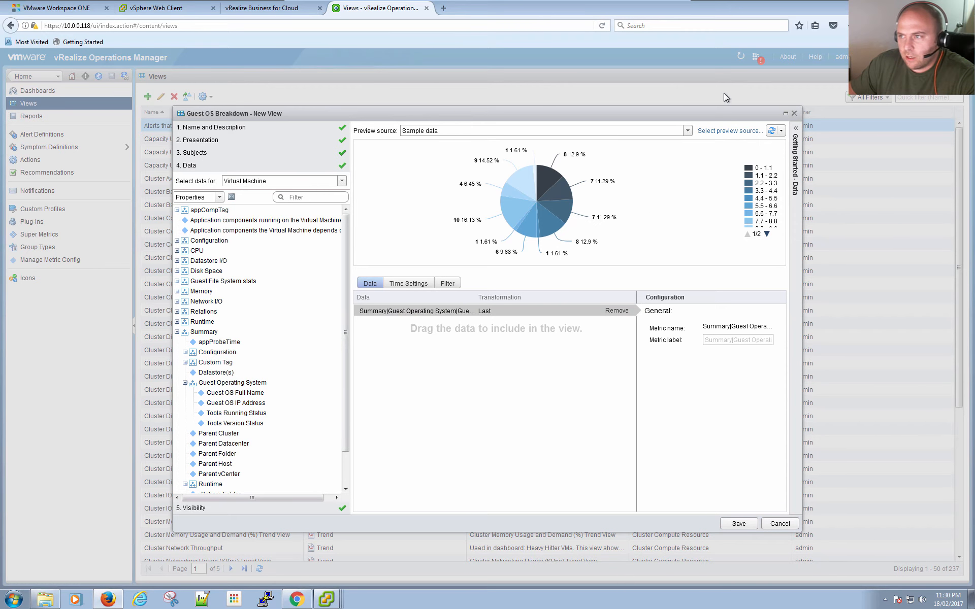
Set the Guest OS Breakdown view's preview source to the virtualiseme cluster under vCenter > Datacenter in vSphere Hosts and Clusters
click(709, 132)
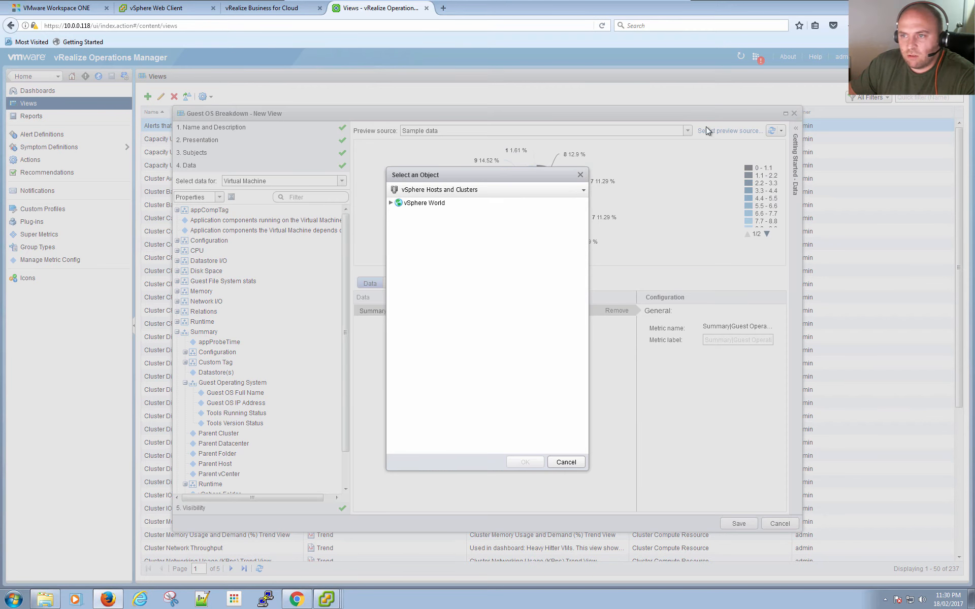
click(392, 203)
click(399, 214)
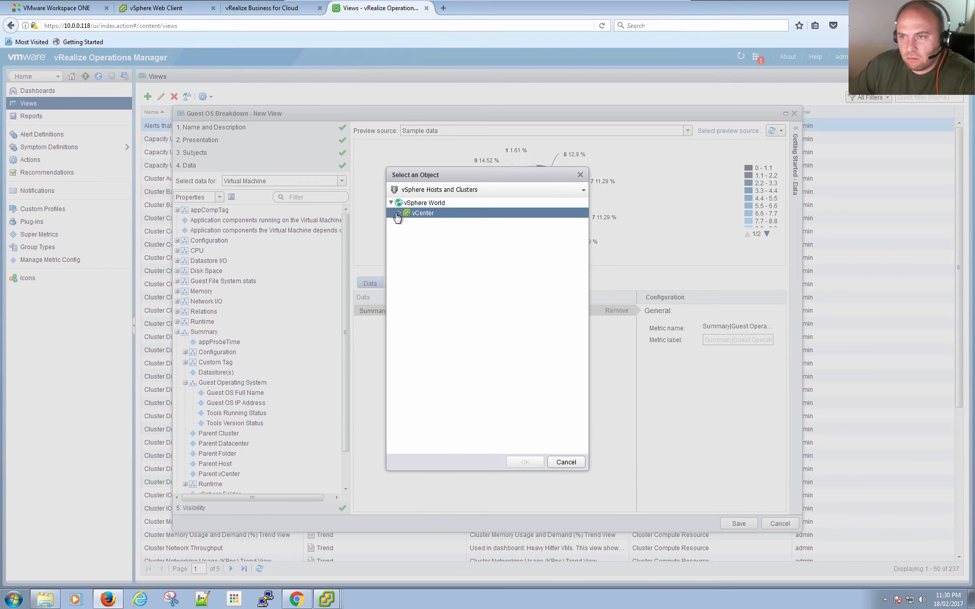
click(407, 223)
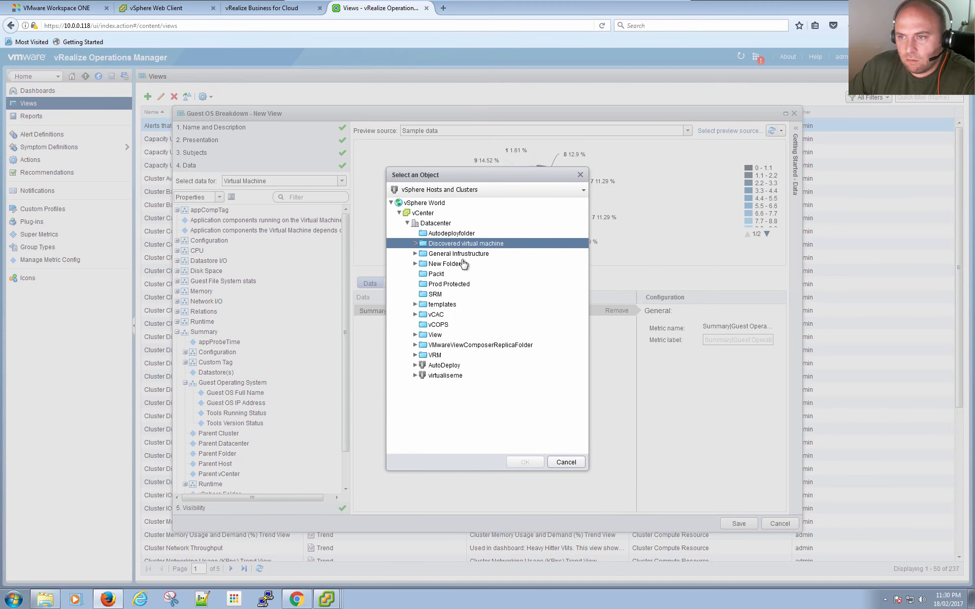
click(447, 376)
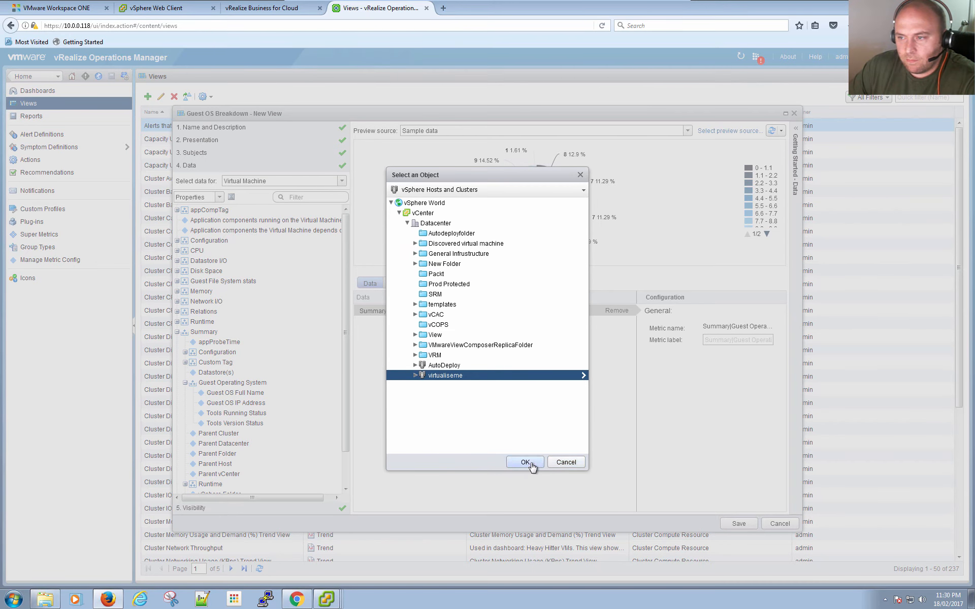
click(526, 462)
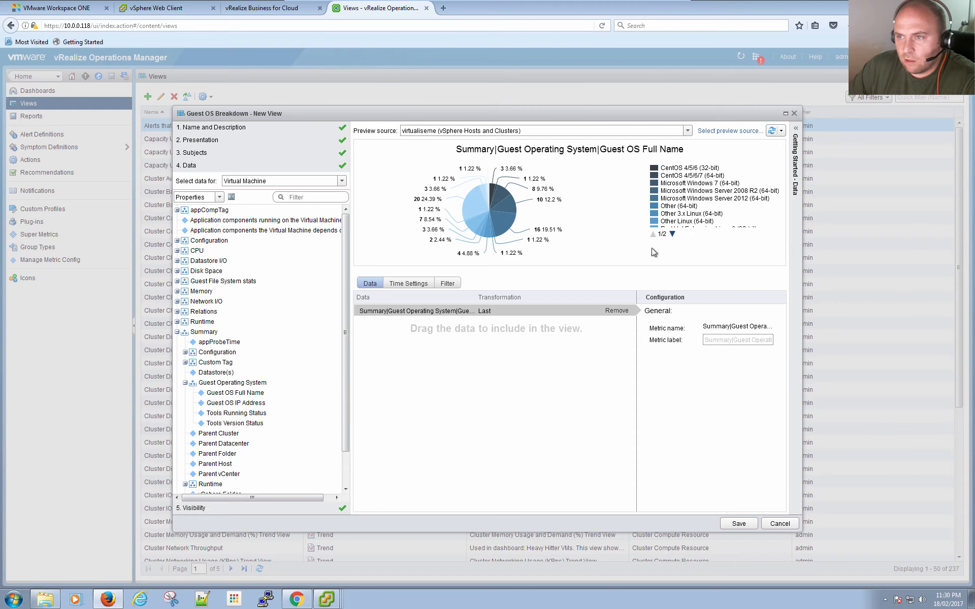
Label the Guest OS Full Name metric Guest OS Breakdown, save the view and locate it in the views list
click(716, 342)
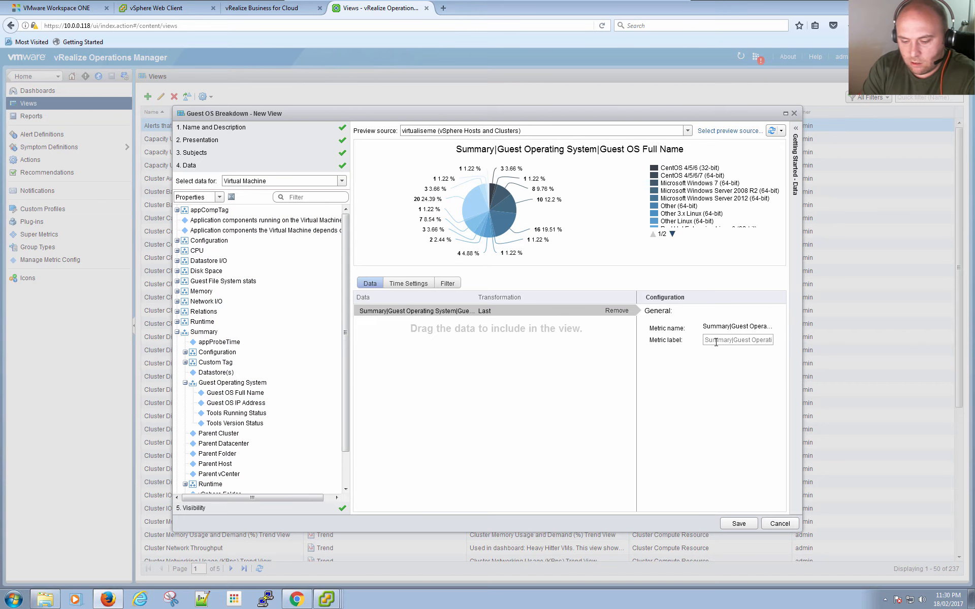
text(Guest OS)
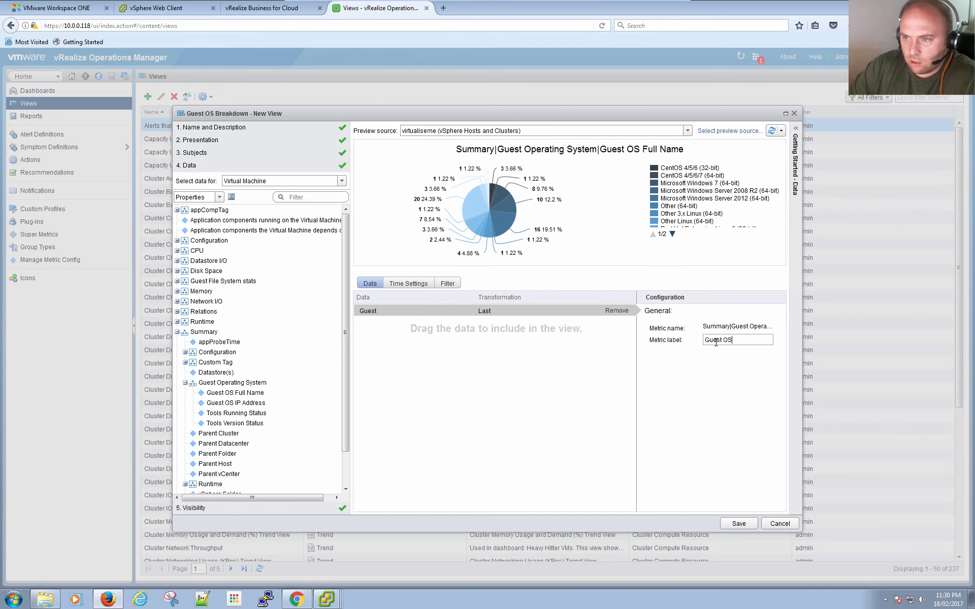
text( Breakdown)
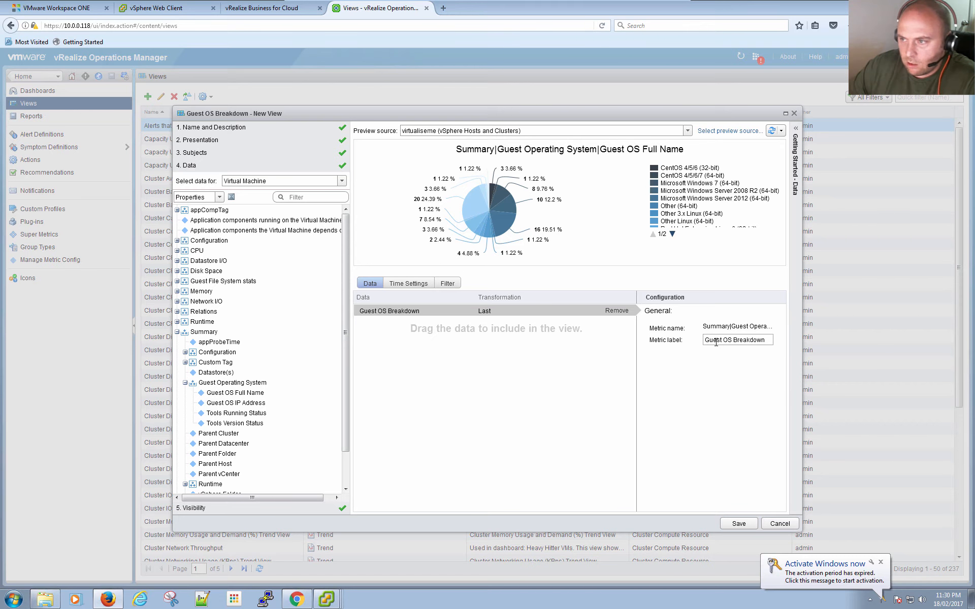
click(738, 523)
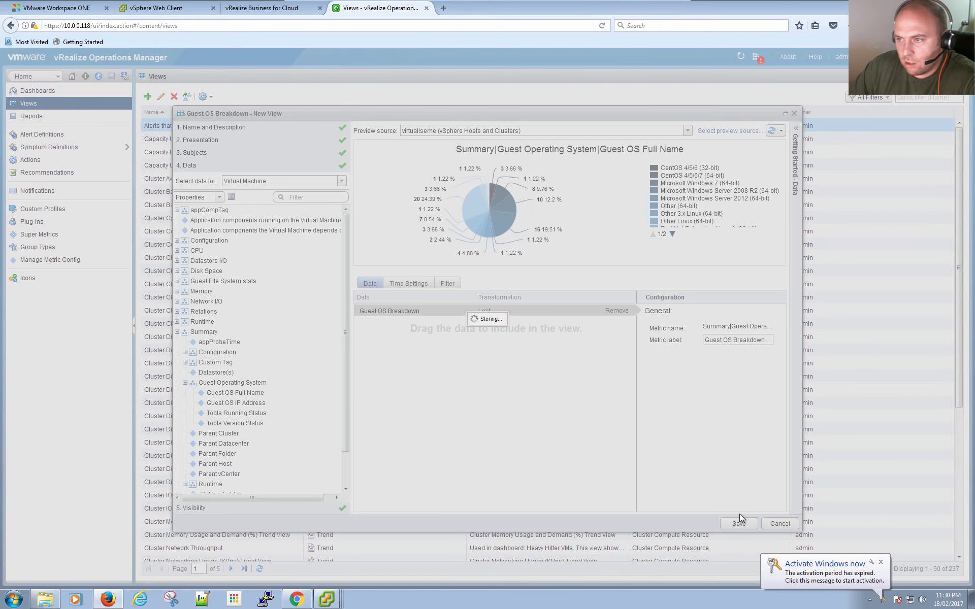
scroll(727, 507, down, 10)
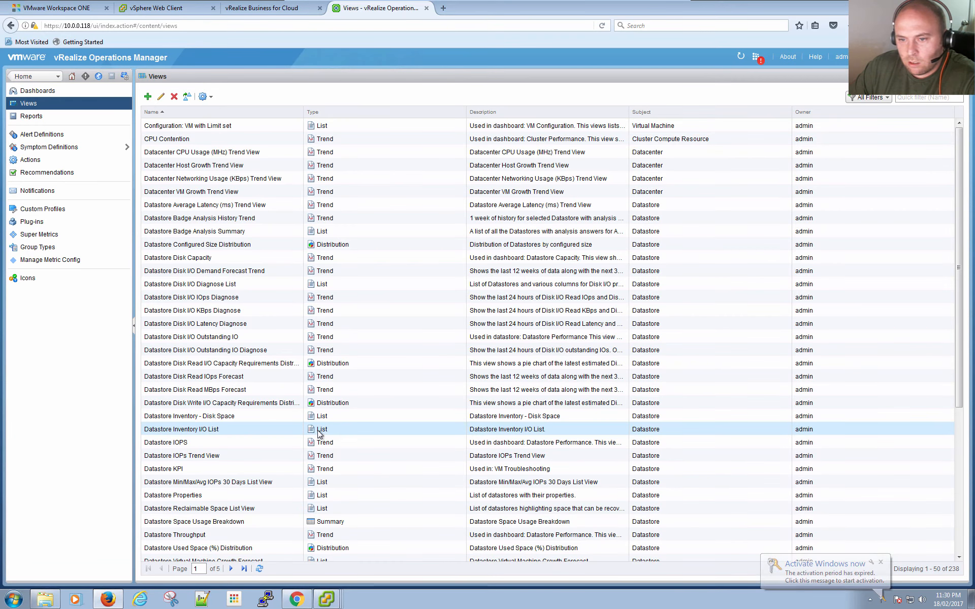
scroll(316, 441, down, 5)
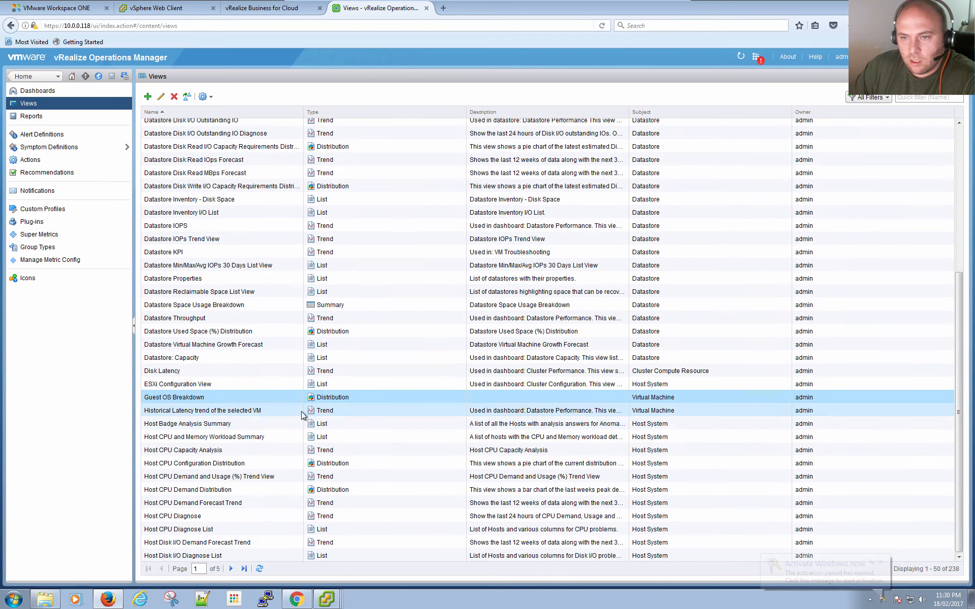
Create another new view named Application Numbers
click(149, 102)
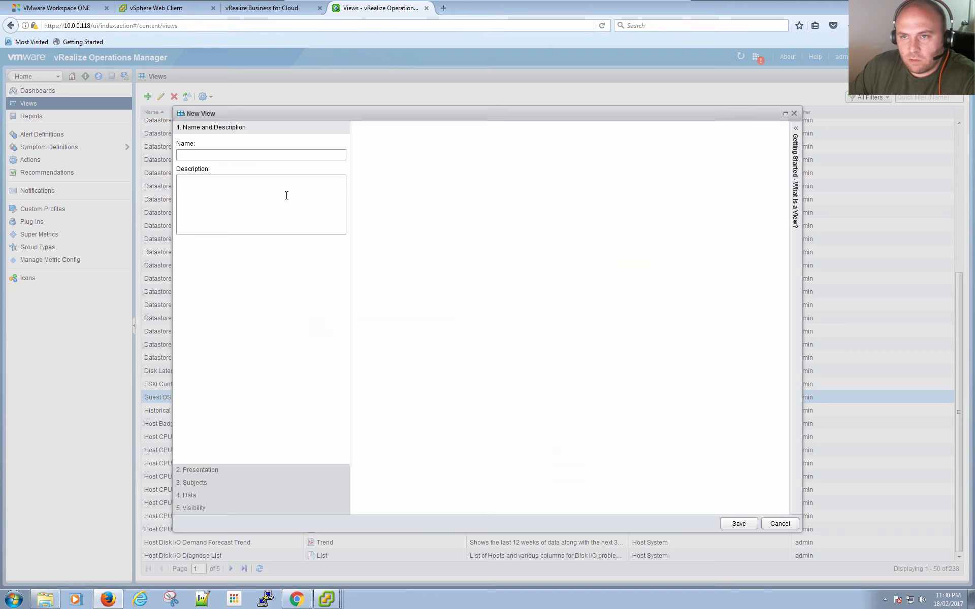
click(208, 159)
text(Applica)
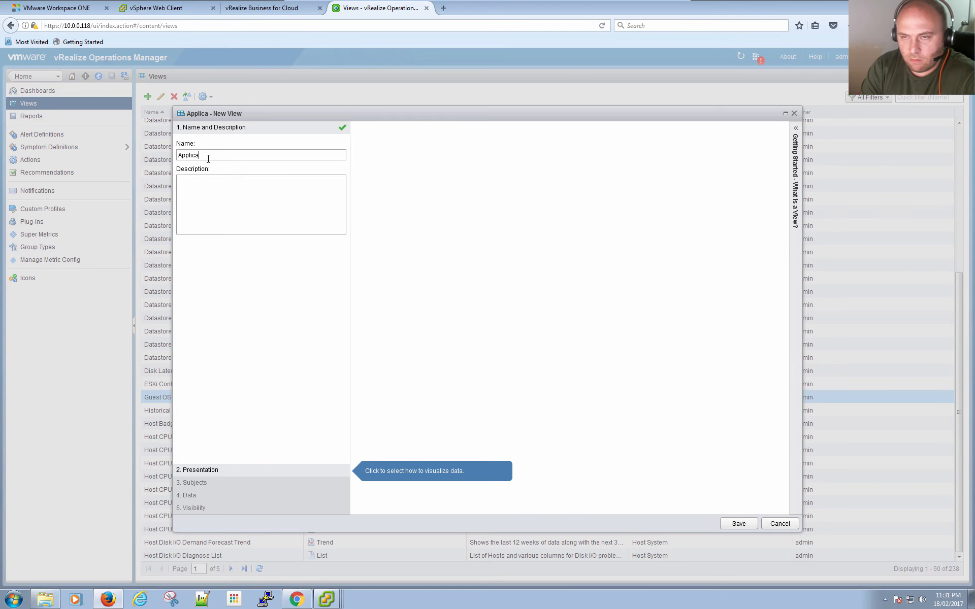
text(tion)
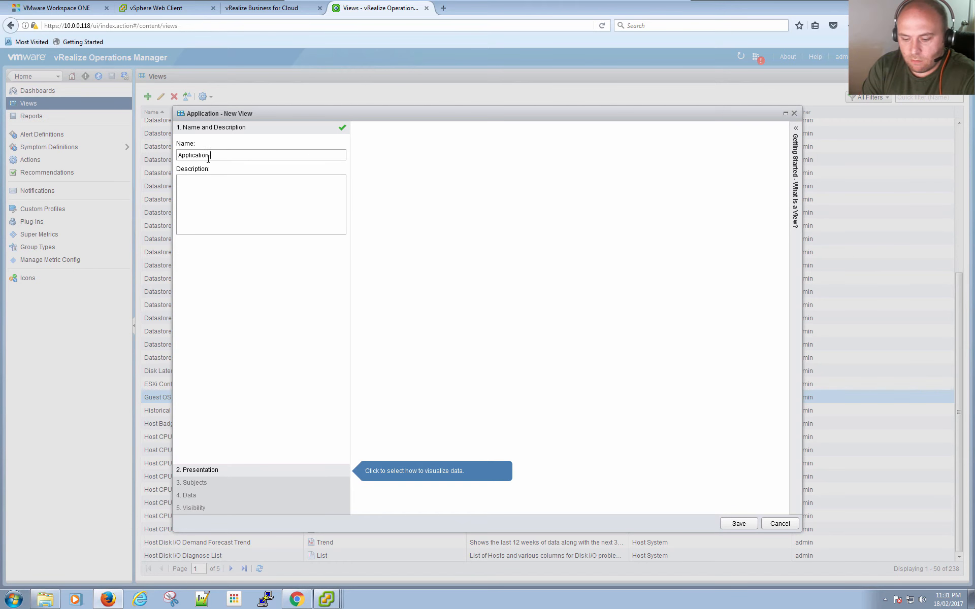
text( Numbers)
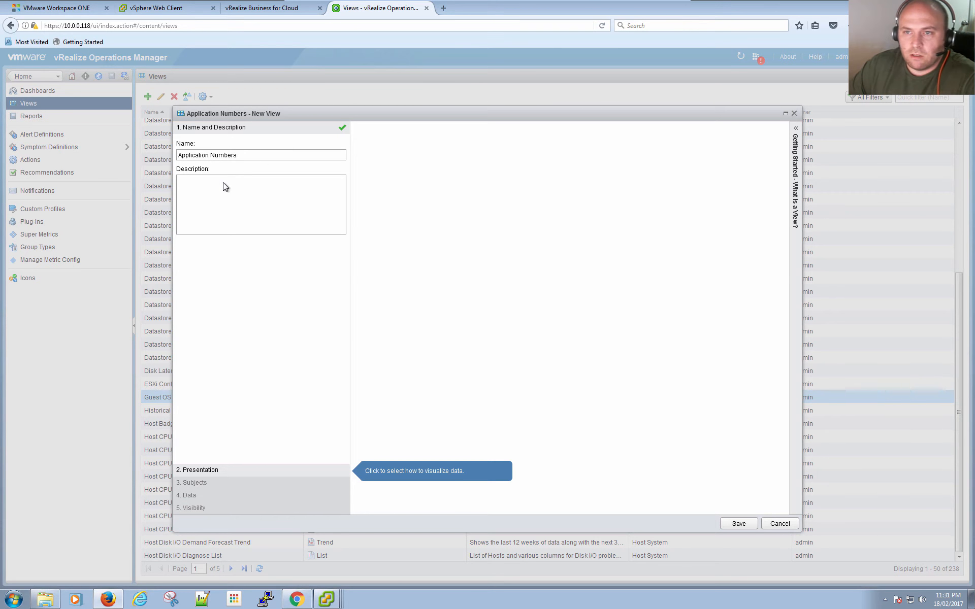
Set the Application Numbers view's presentation to Distribution with the discrete distribution type
click(208, 470)
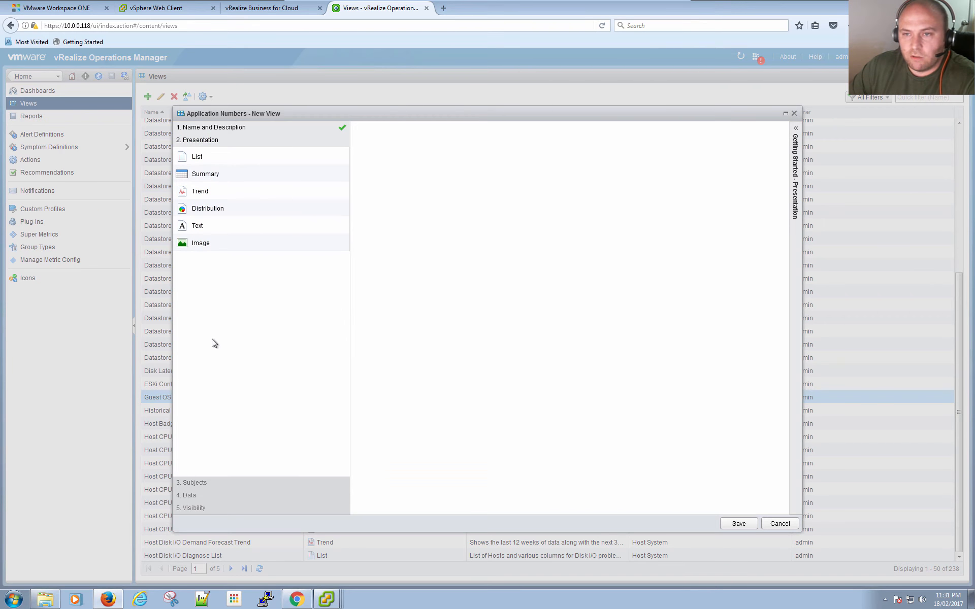
click(210, 207)
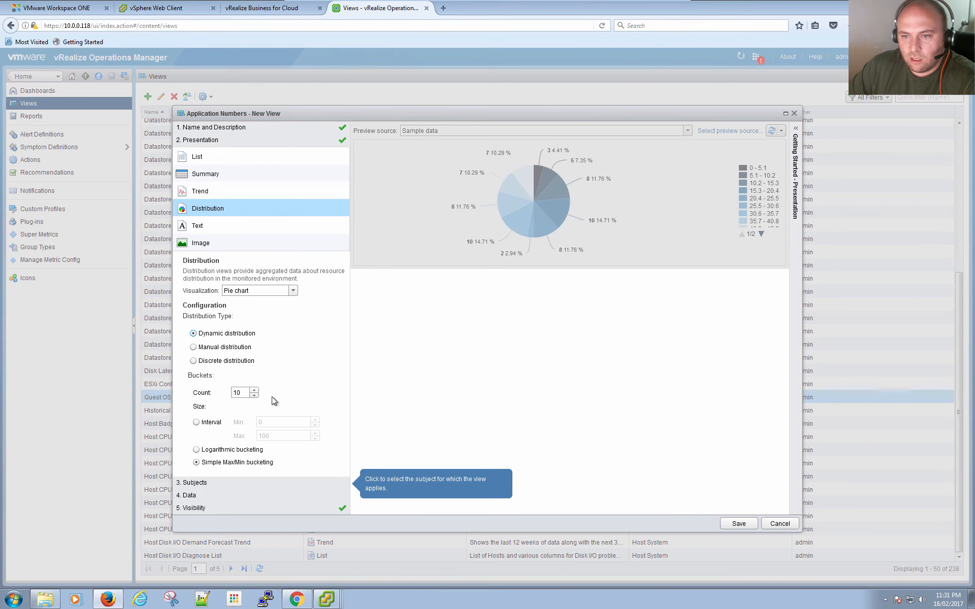
click(207, 361)
Set the Application Numbers view's subject to the vCenter Adapter's Virtual Machine object type
click(217, 486)
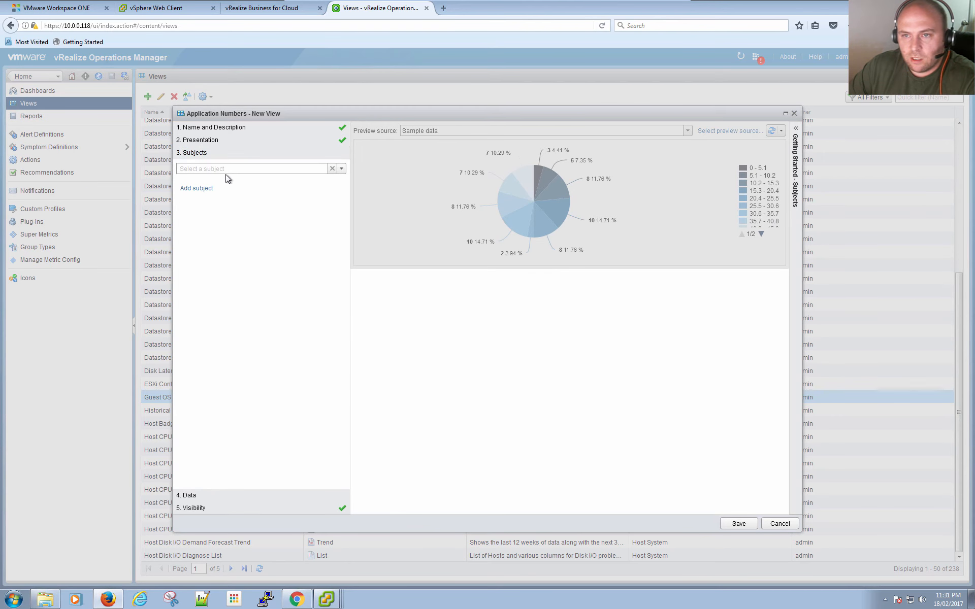
click(344, 171)
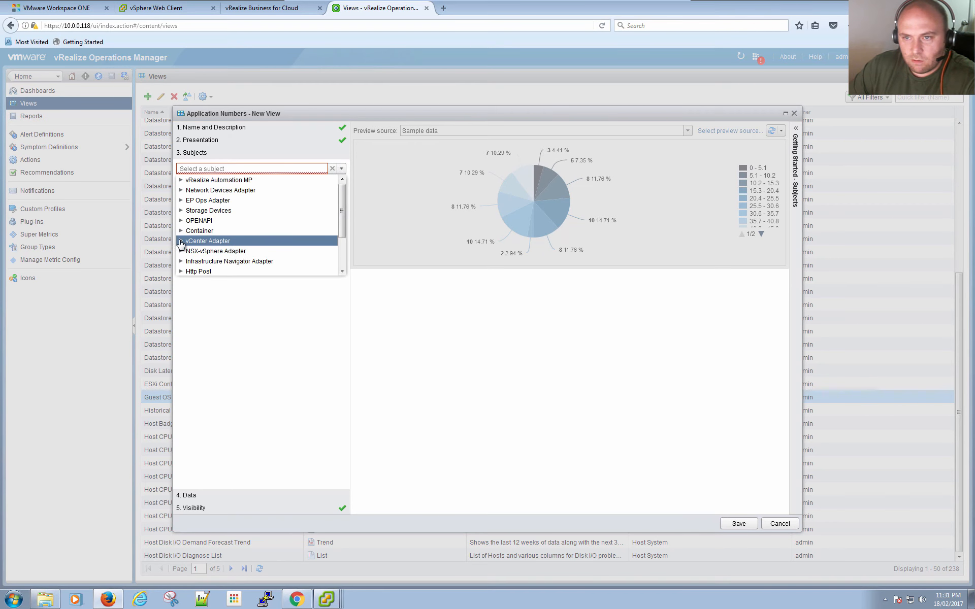
click(181, 240)
scroll(208, 264, down, 5)
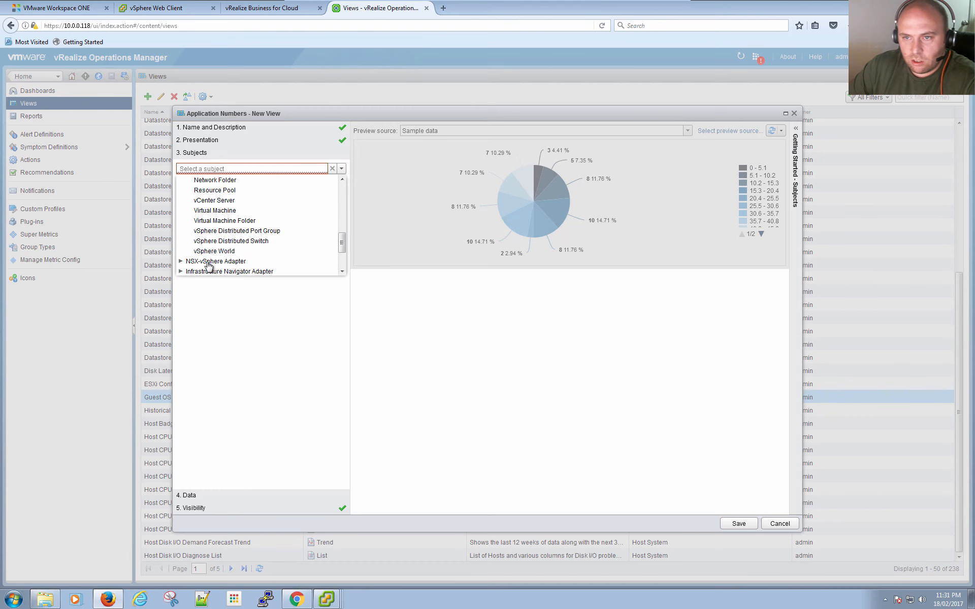
click(222, 212)
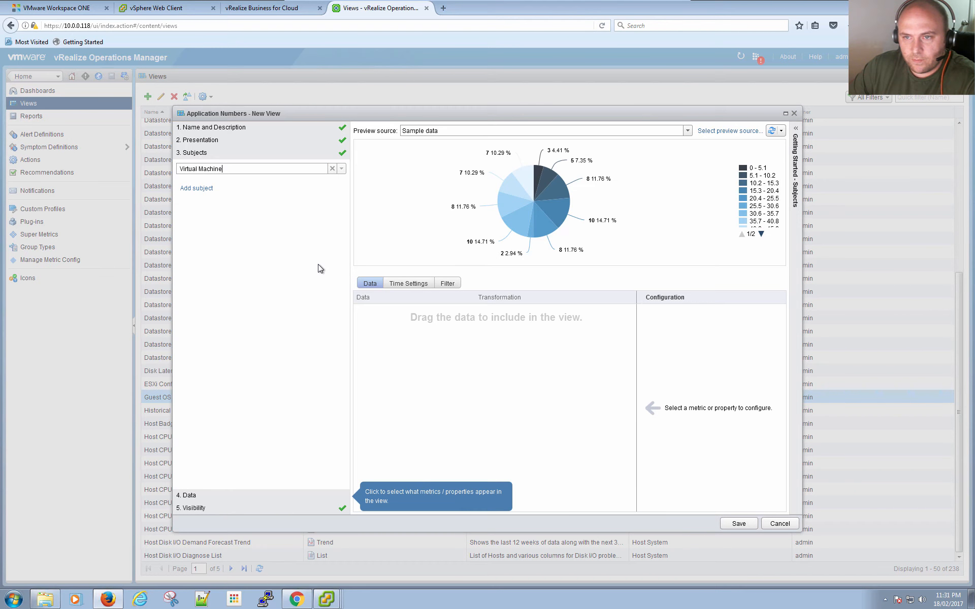
Add the Value property from Summary > Custom Tag > Application to the view's data
click(206, 494)
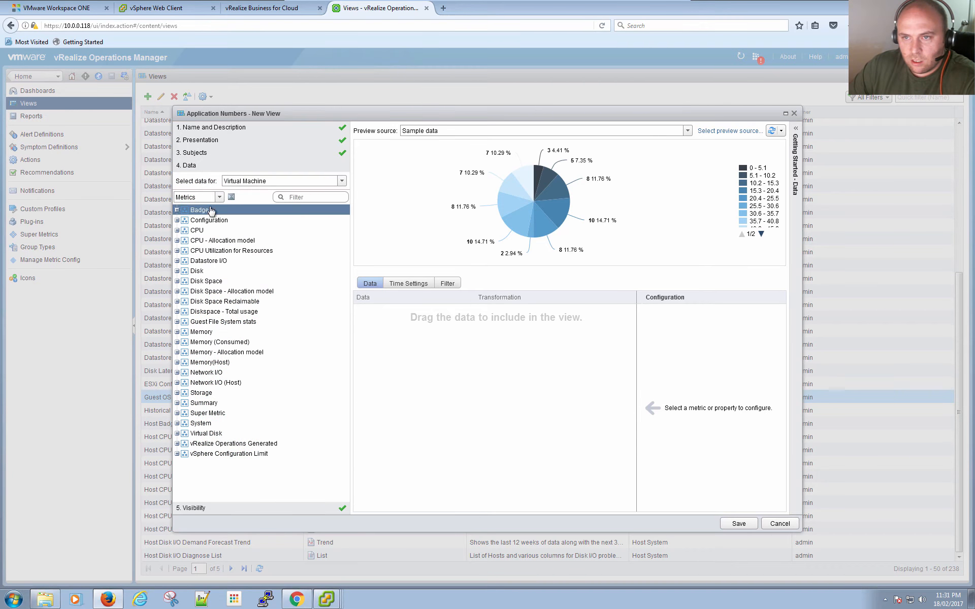
click(221, 197)
click(192, 217)
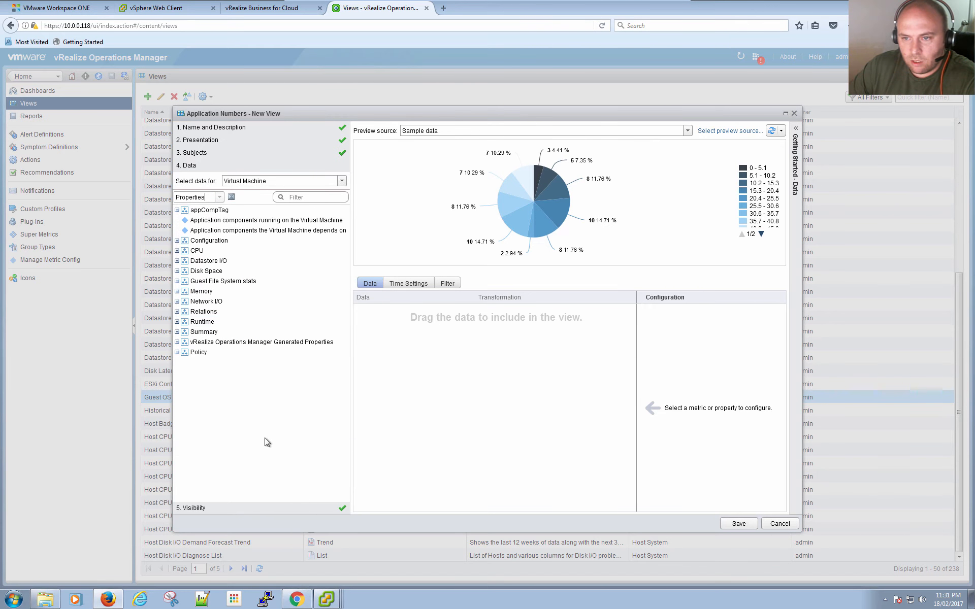
click(178, 332)
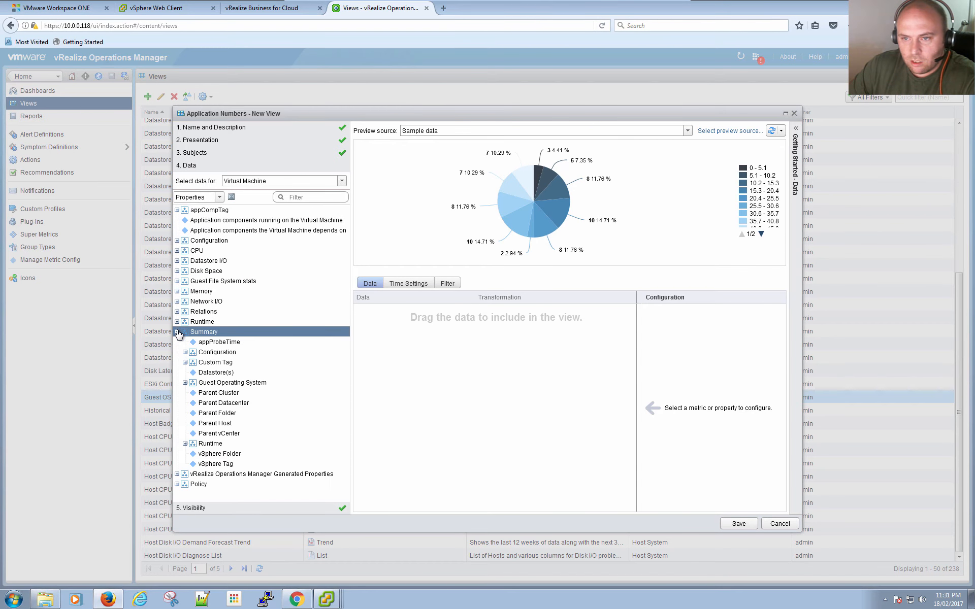
click(185, 363)
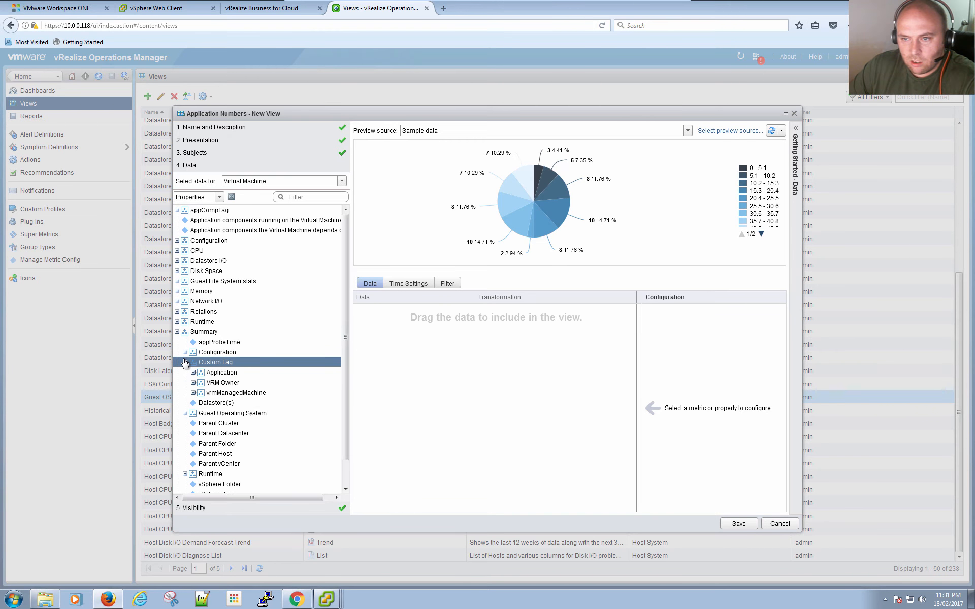
click(192, 375)
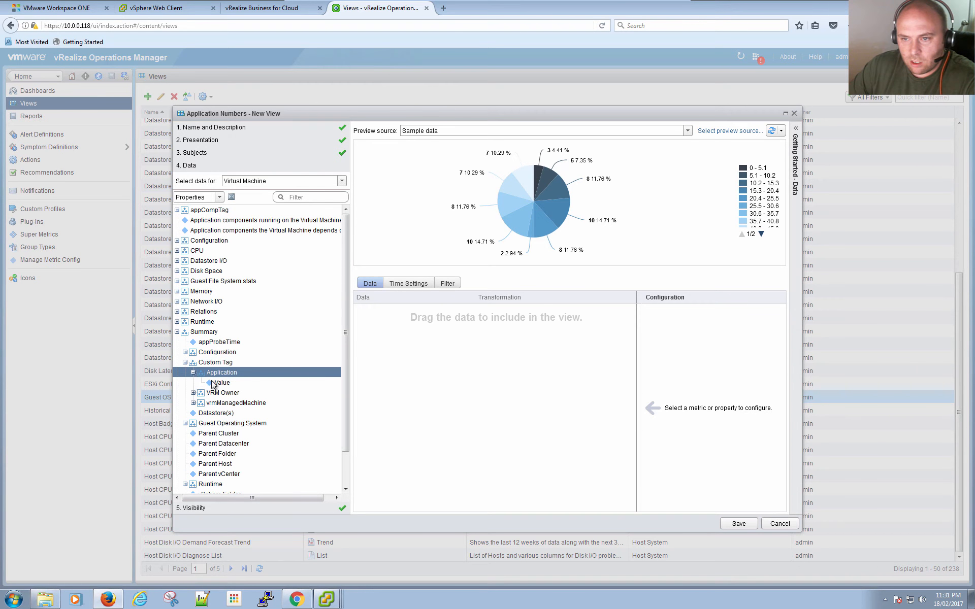
drag(222, 382, 476, 387)
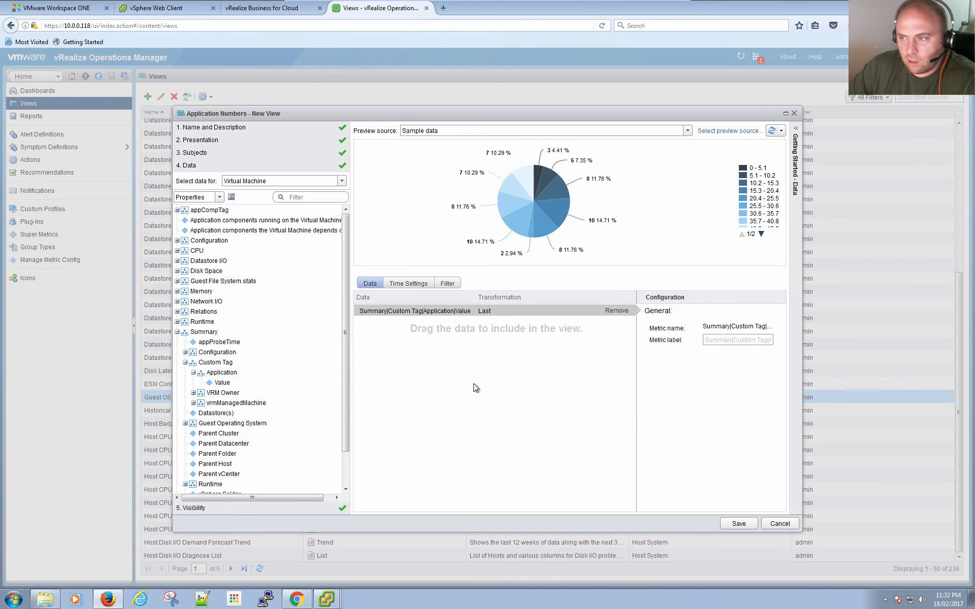
Set the metric label of the custom tag value to Application
click(742, 342)
text(Allications)
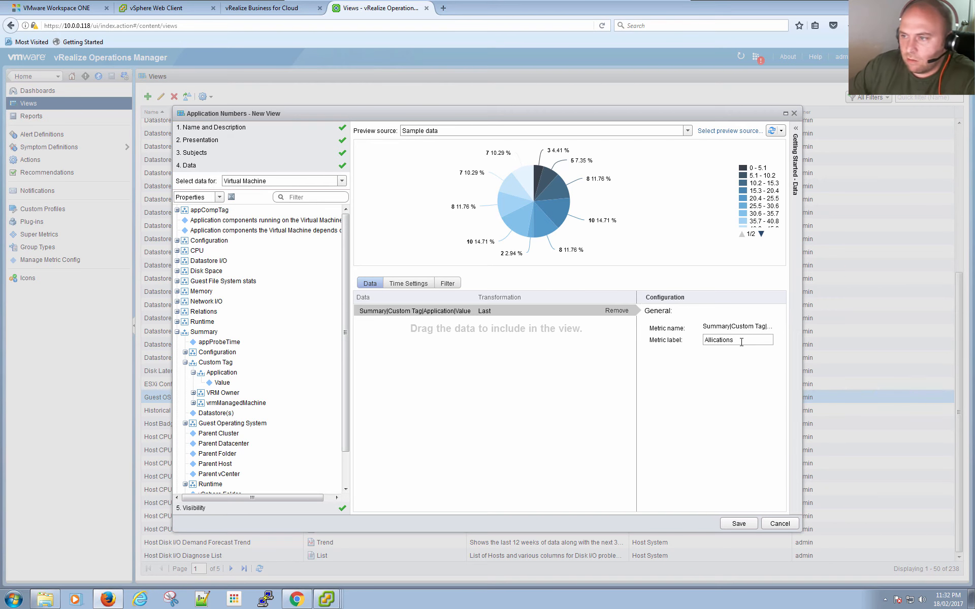
key(Return)
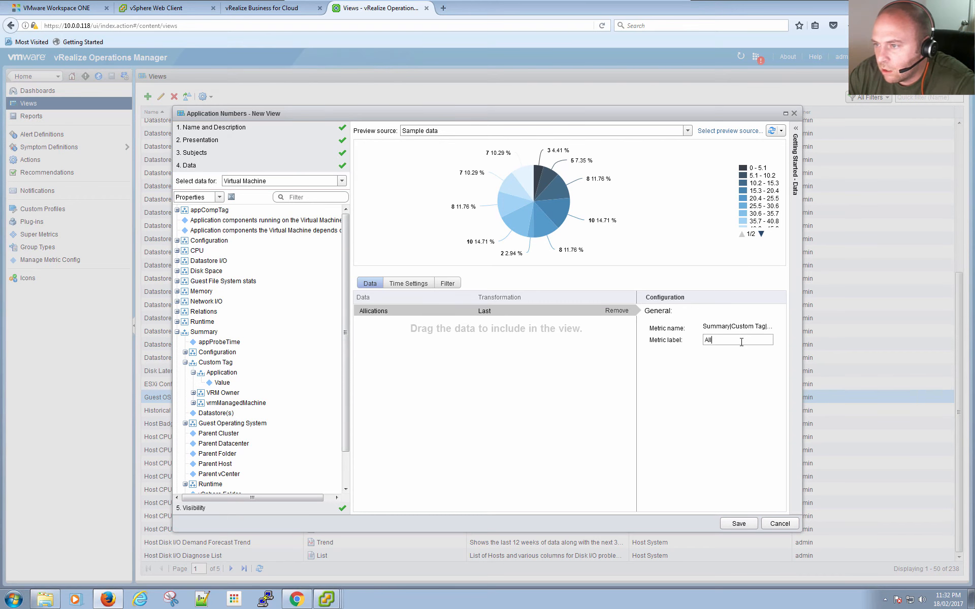
key(BackSpace)
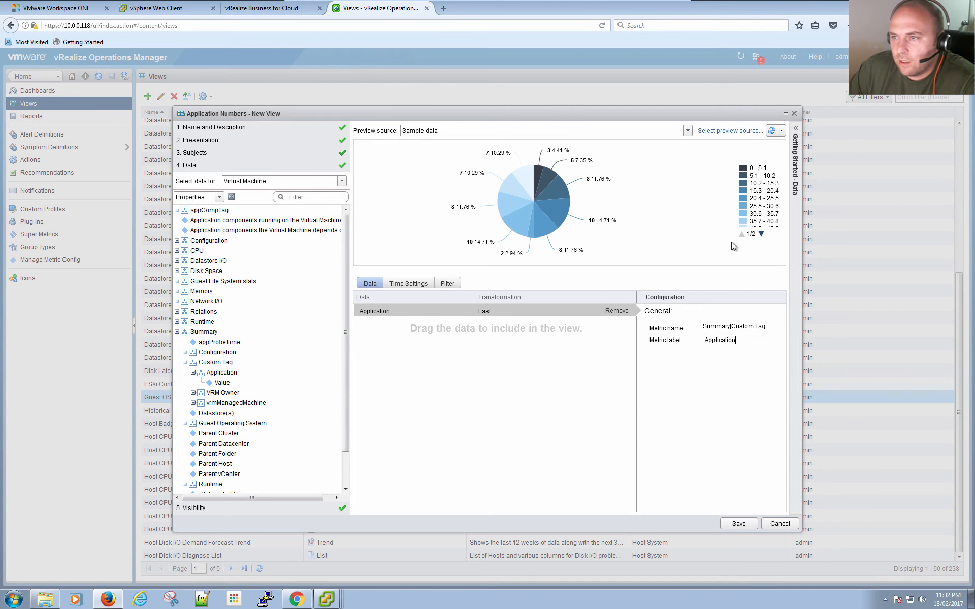
Preview the Application Numbers view with the virtualiseme cluster as source and inspect the largest pie slice
click(730, 130)
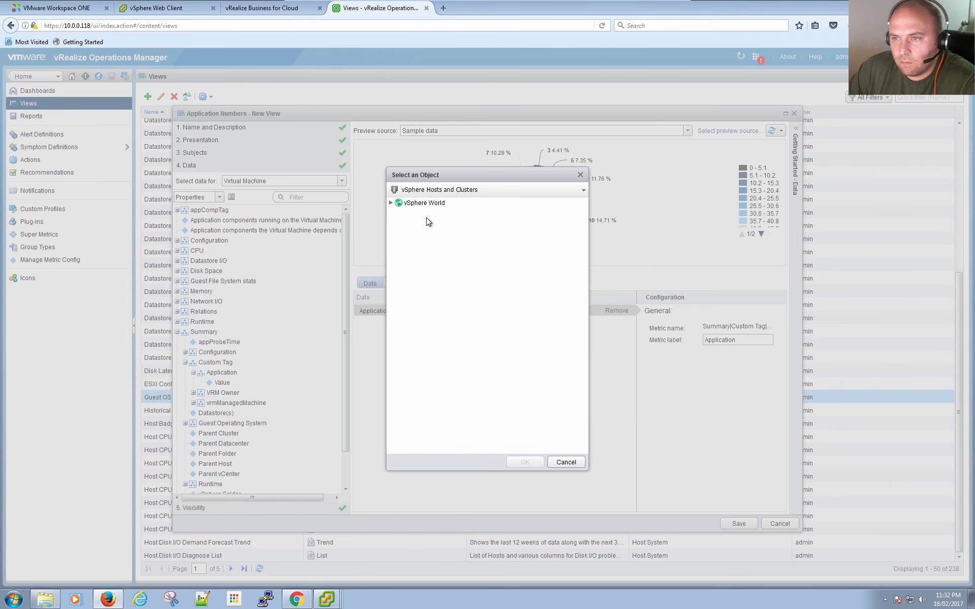
click(397, 204)
click(392, 203)
click(400, 213)
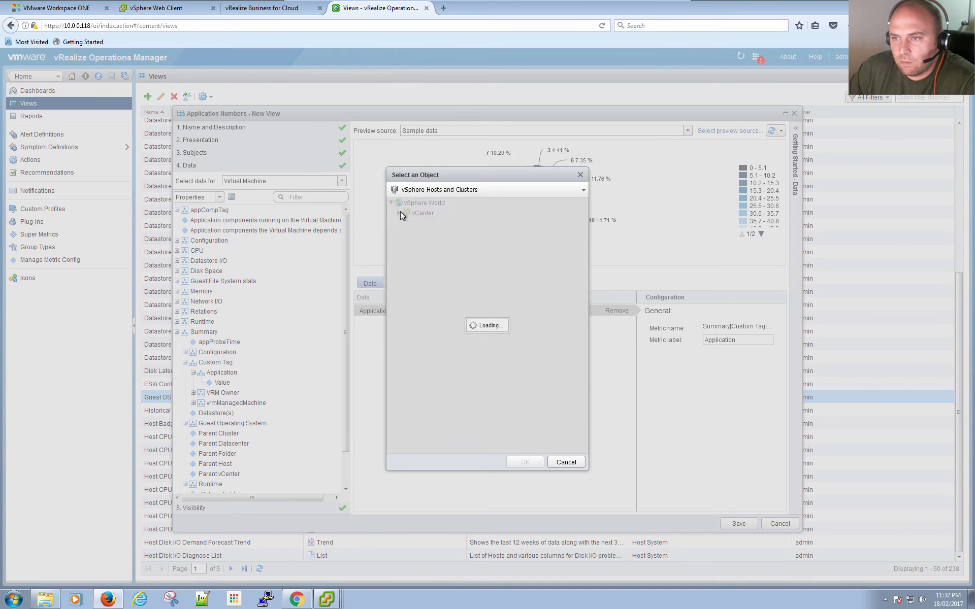
click(407, 224)
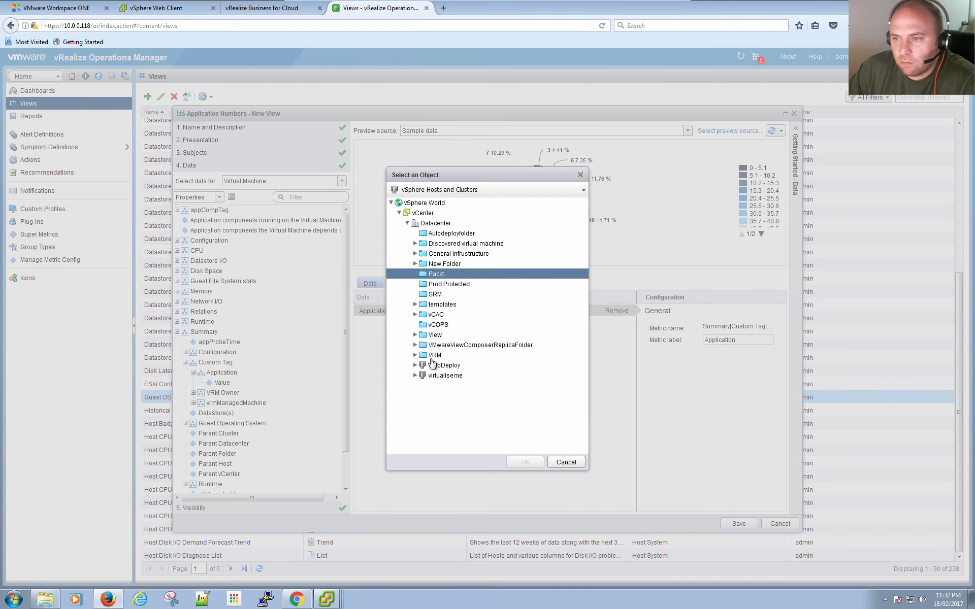
click(435, 375)
click(528, 462)
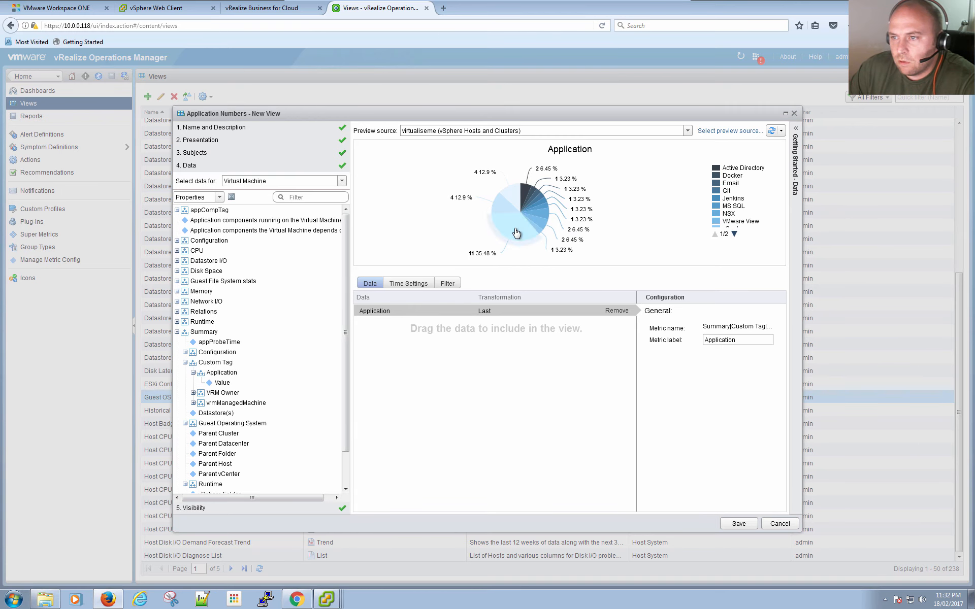
mouse_move(517, 233)
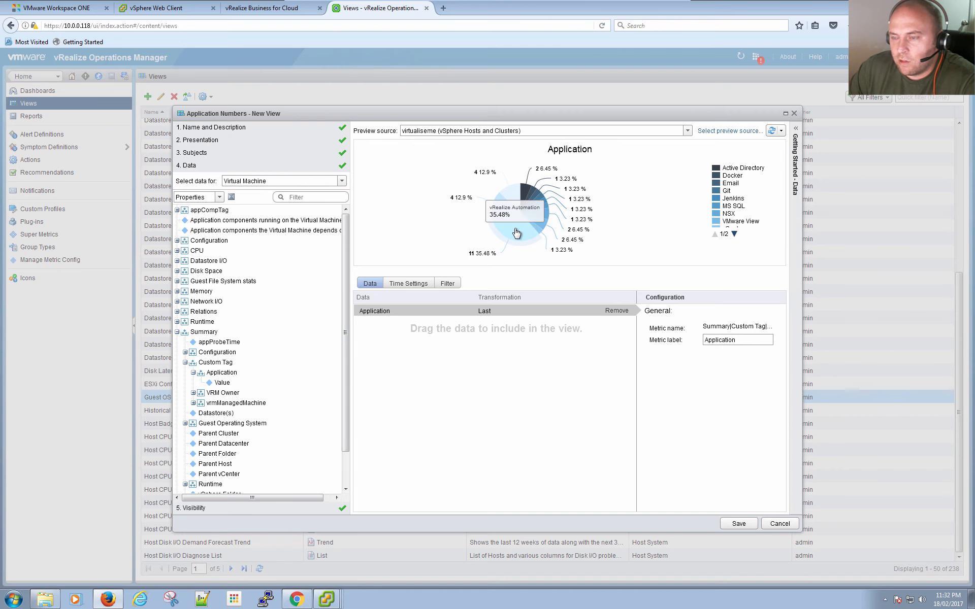
Save the Application Numbers view and open The Cluster Dashboard v2 from the dashboards list for editing
click(739, 523)
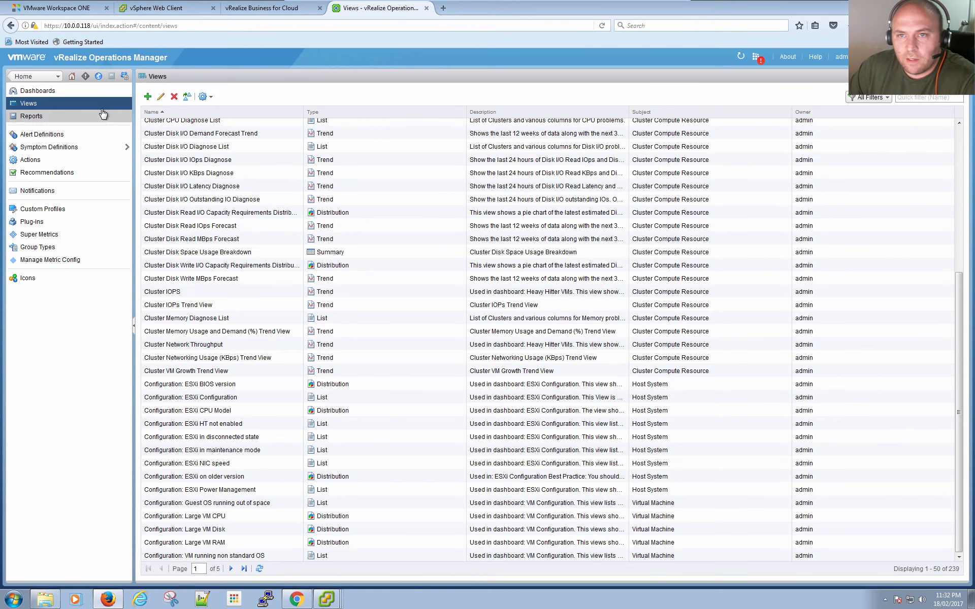
click(53, 91)
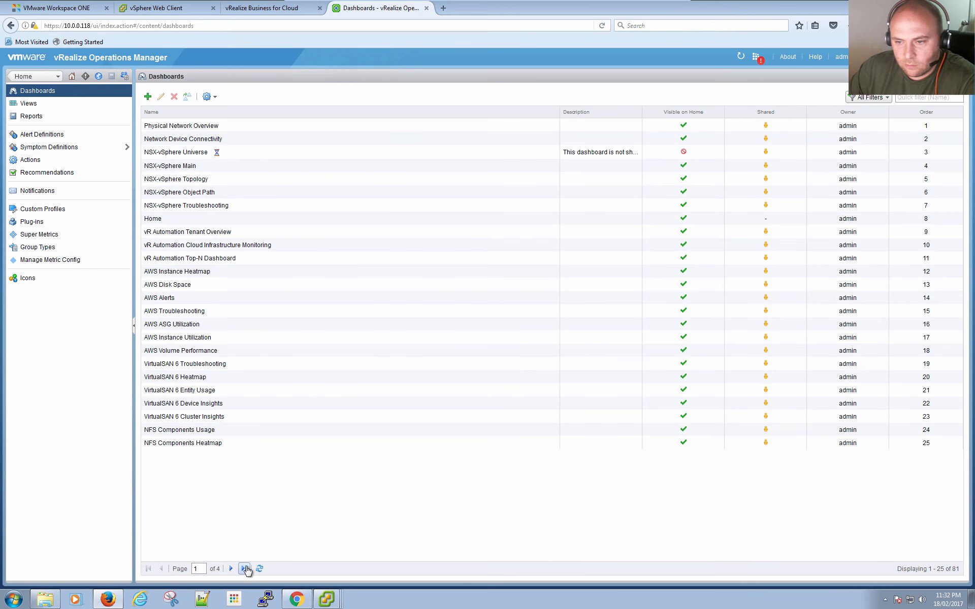
click(245, 569)
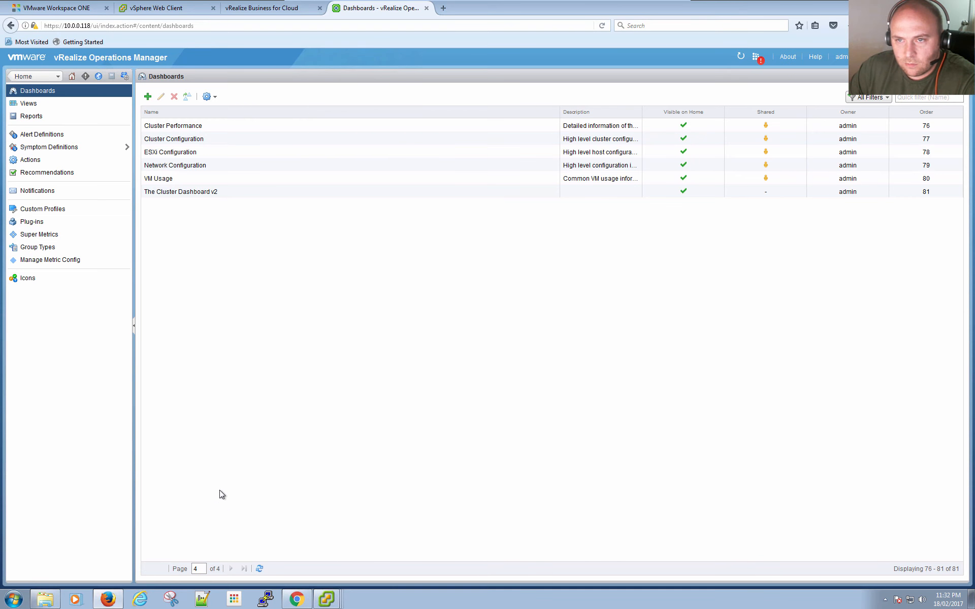
click(240, 191)
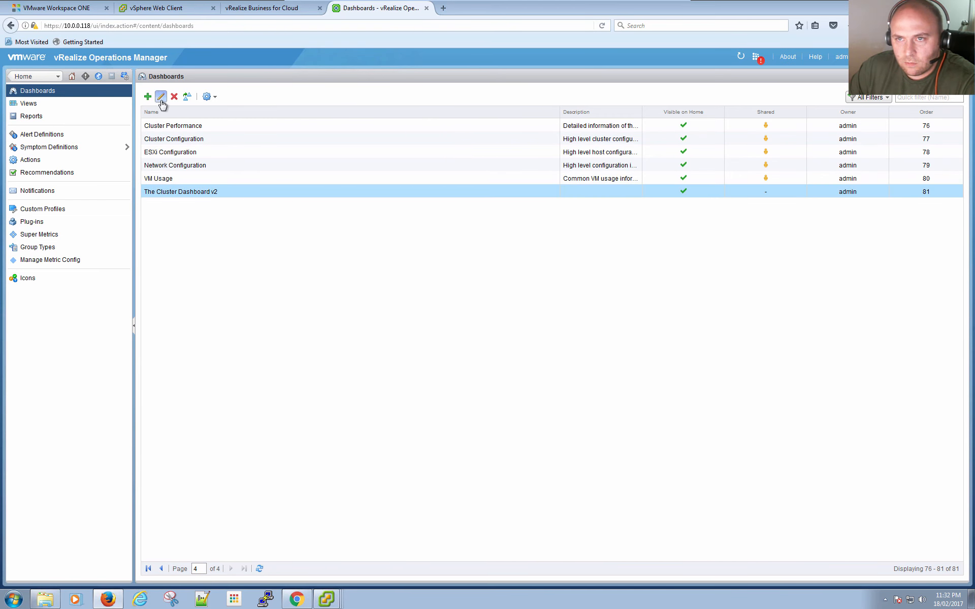
click(161, 96)
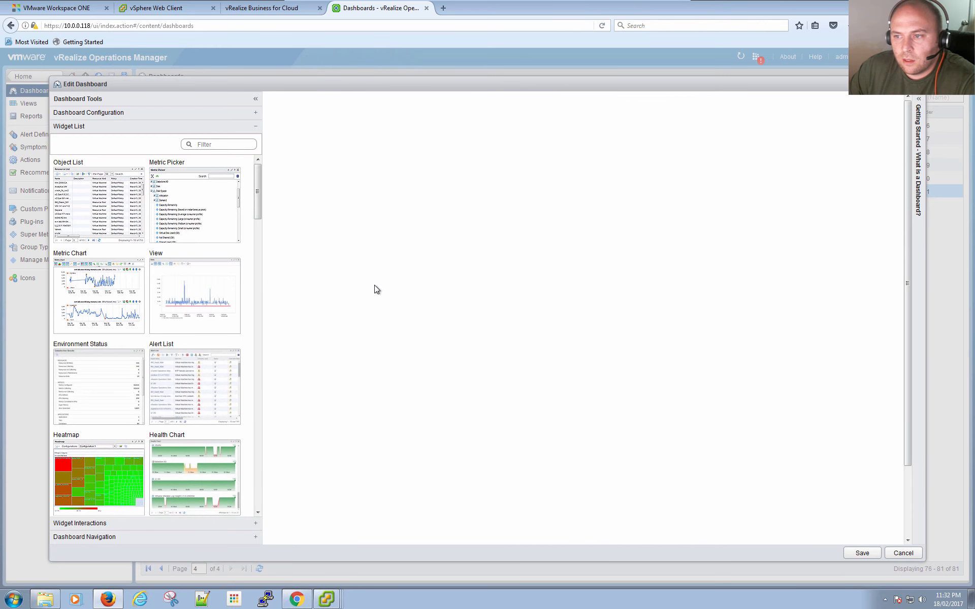
Add a View widget below Memory Metrics and configure it to show the Guest OS Breakdown distribution view
drag(185, 297, 734, 468)
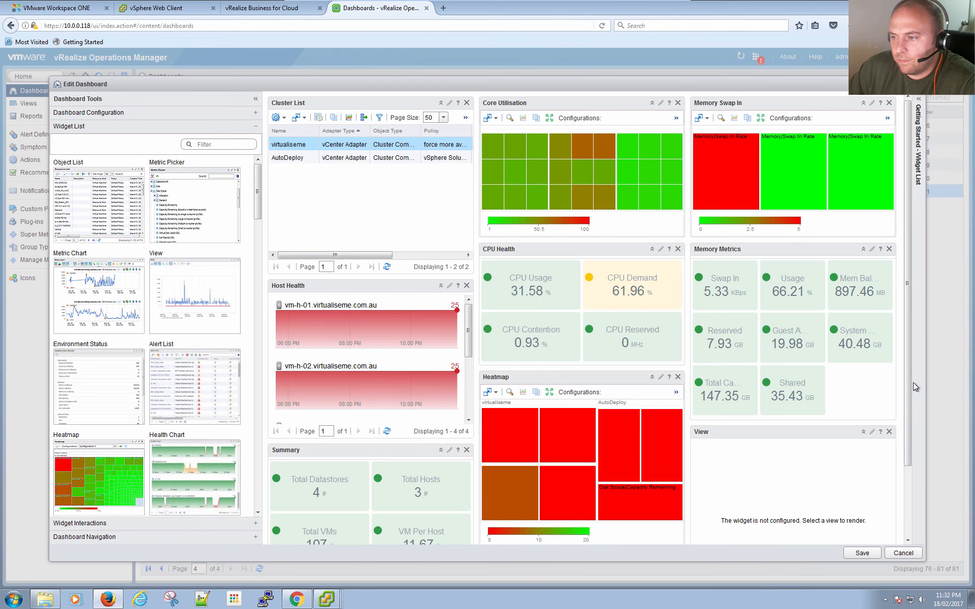
scroll(903, 401, down, 3)
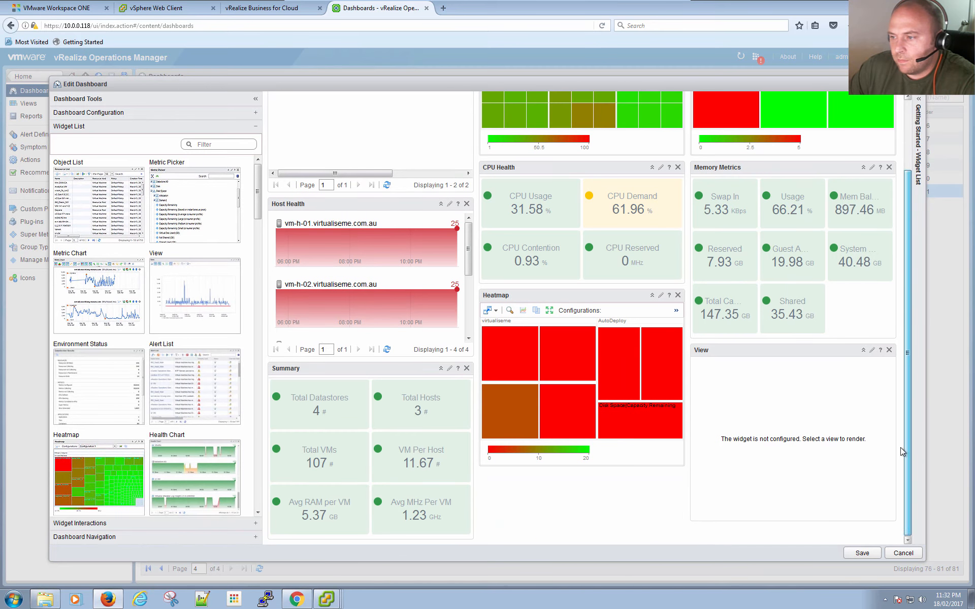
click(872, 351)
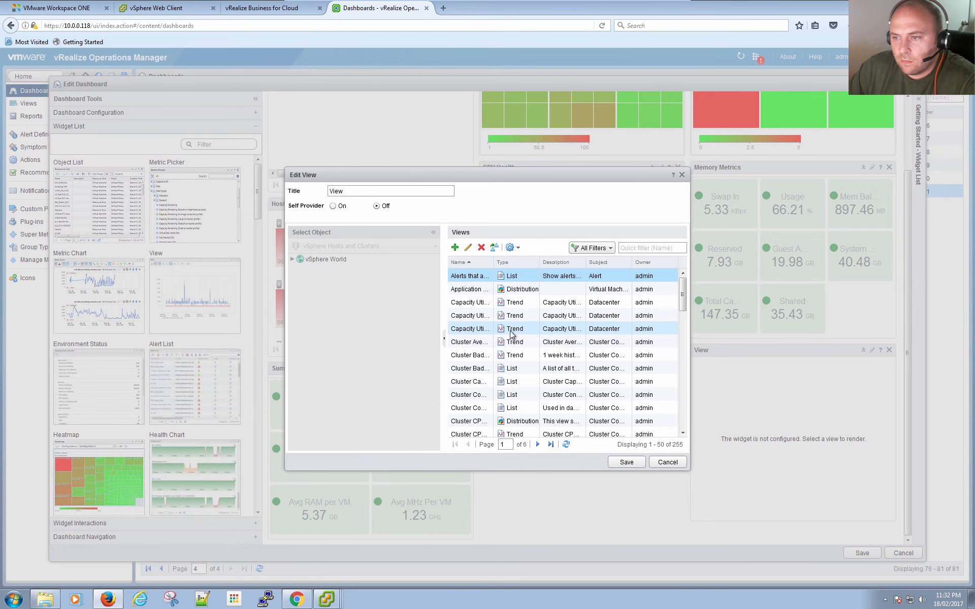
click(633, 248)
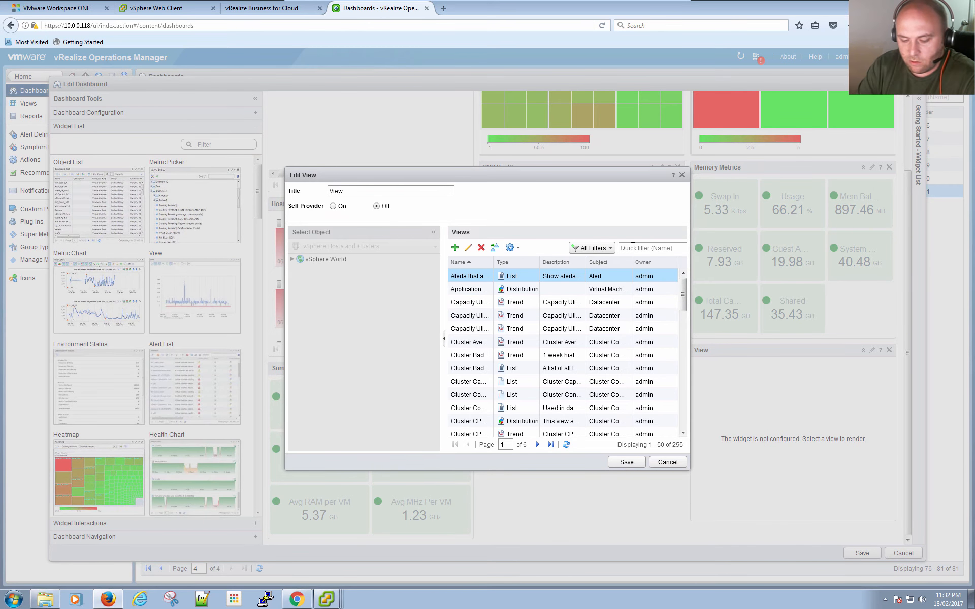
text(Guest Os)
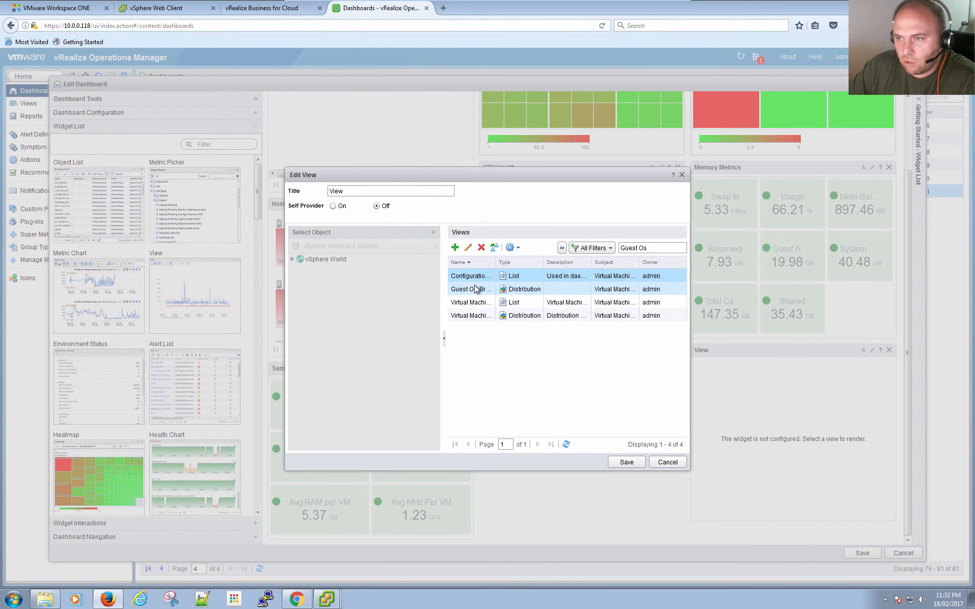
click(474, 289)
click(627, 462)
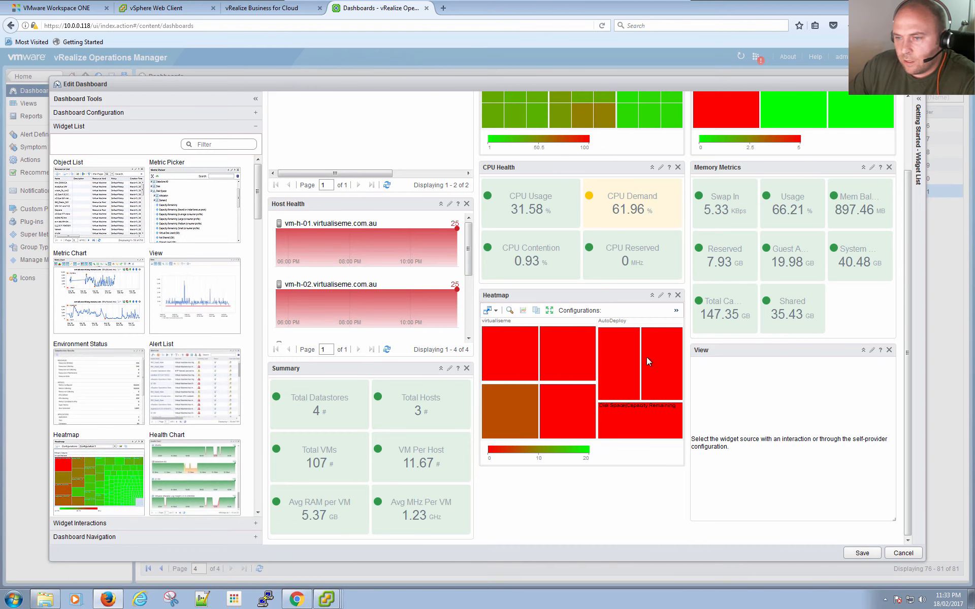
Make Cluster List the selected-object provider for the new View widget and apply the widget interactions
click(117, 533)
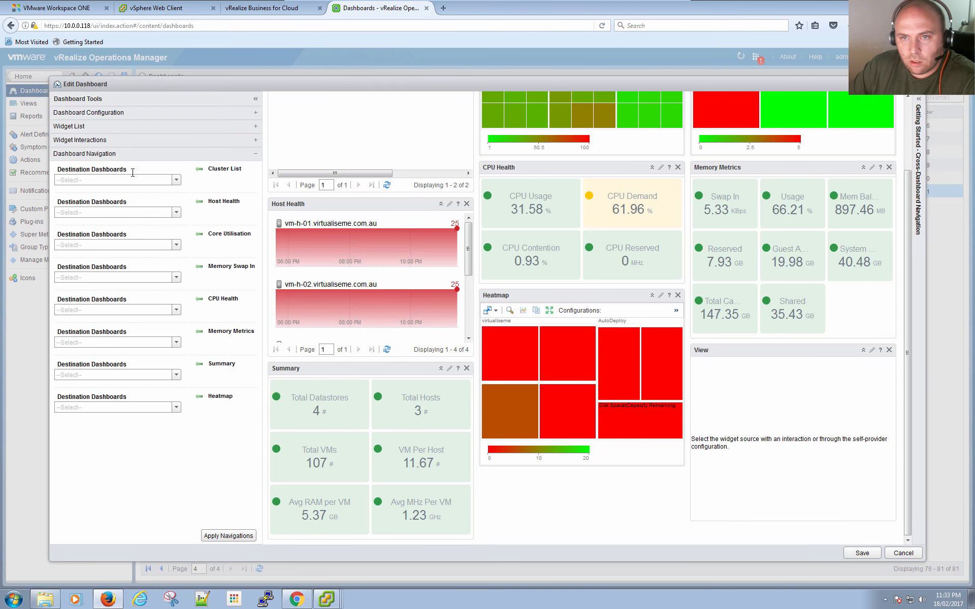
click(119, 139)
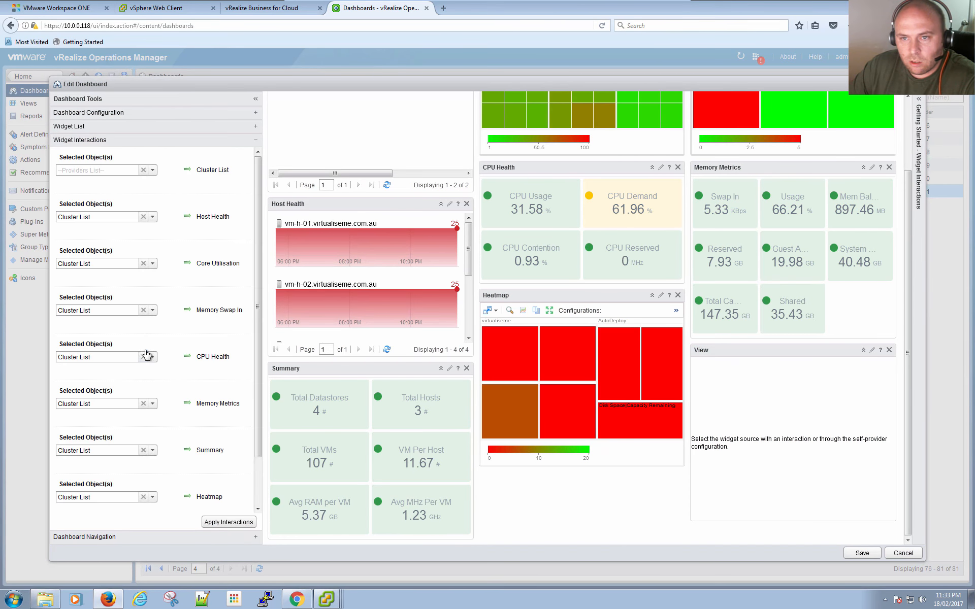
scroll(180, 478, down, 2)
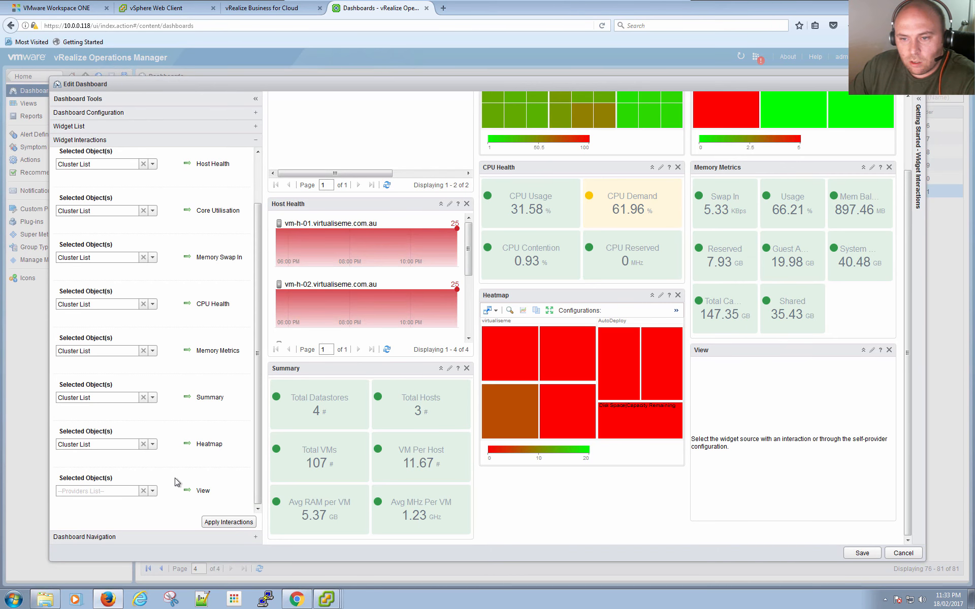
click(152, 492)
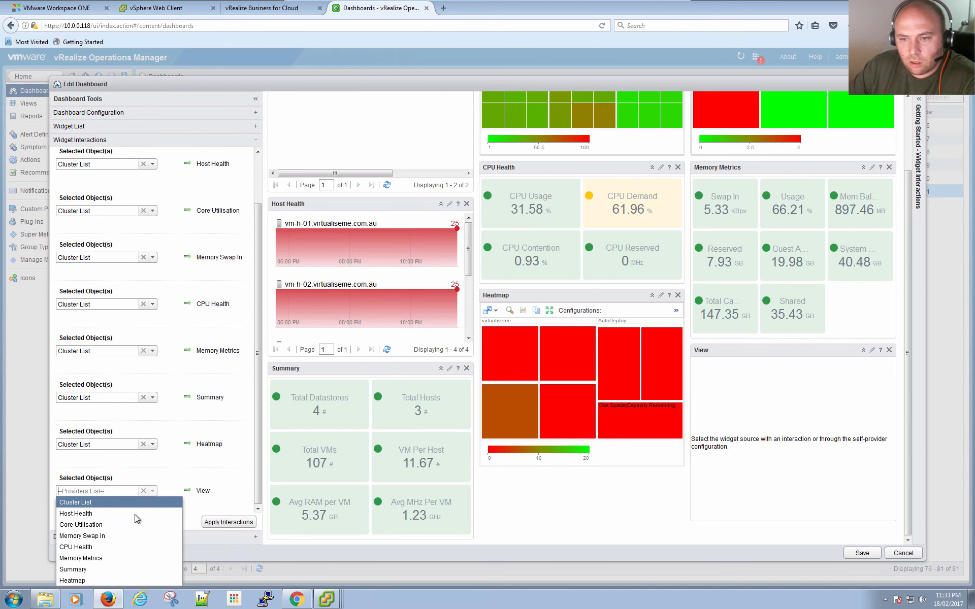
click(102, 503)
click(229, 523)
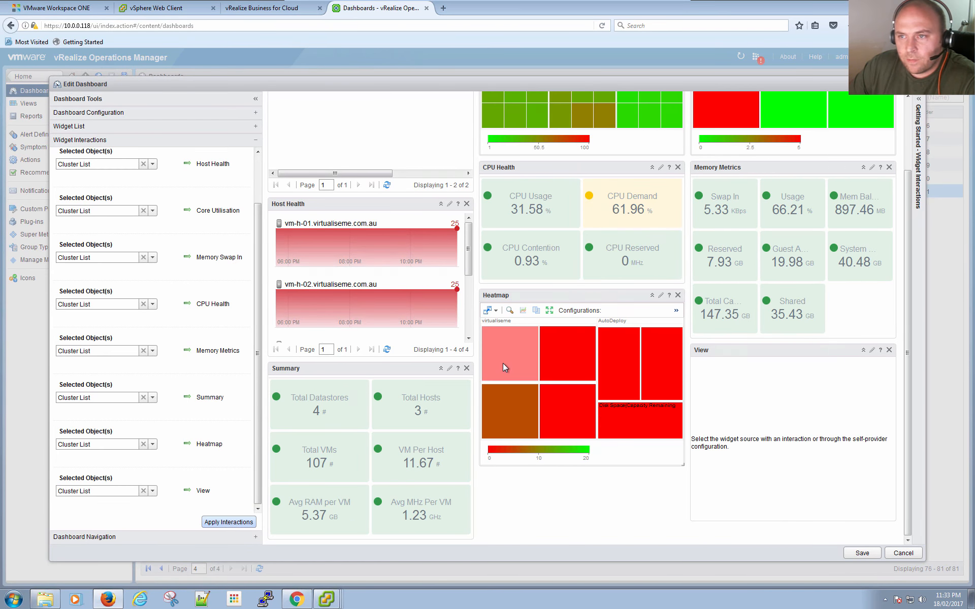
Select the virtualiseme cluster in the Cluster List and check the Guest OS Breakdown widget
scroll(503, 363, up, 3)
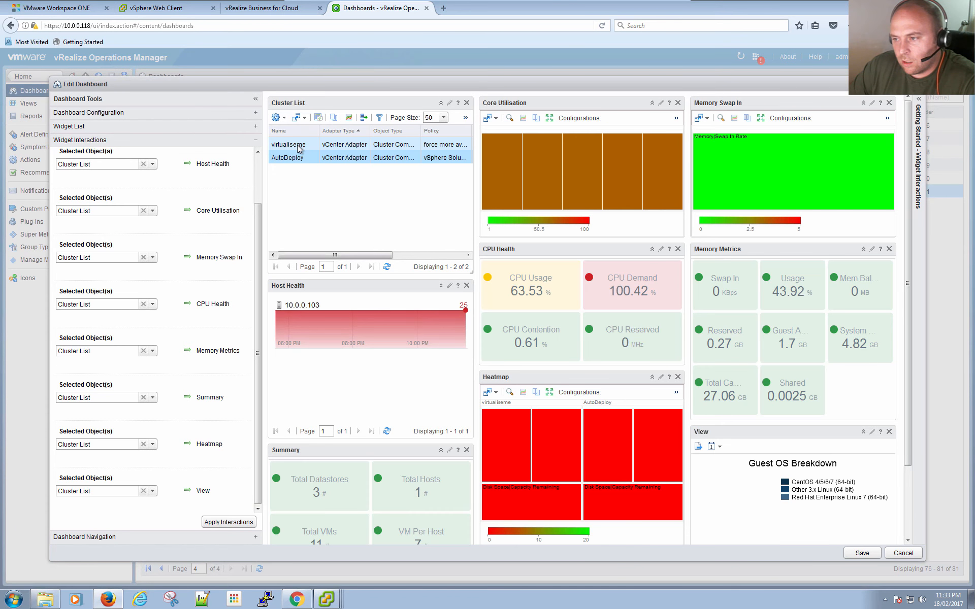
click(299, 146)
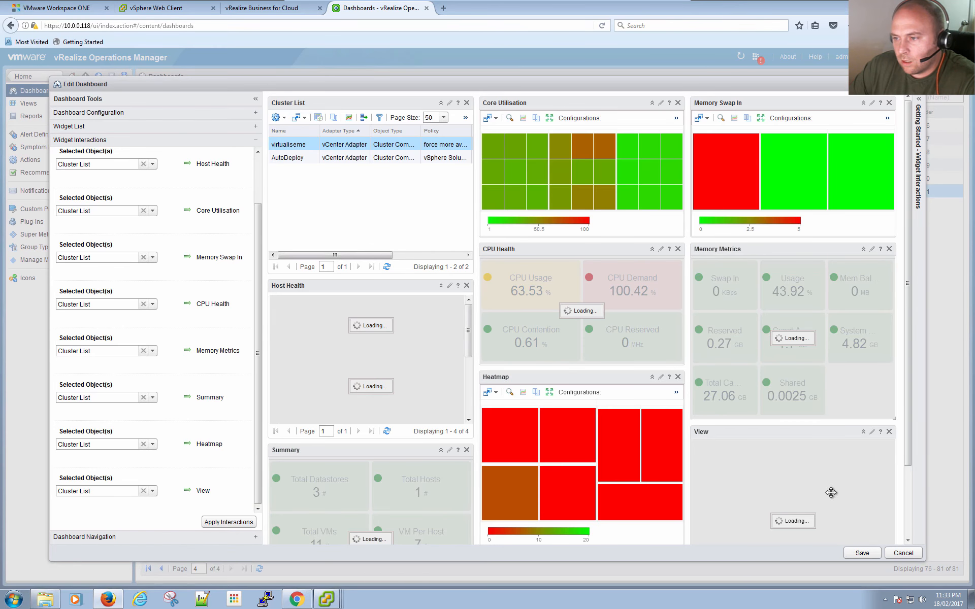
scroll(825, 402, down, 3)
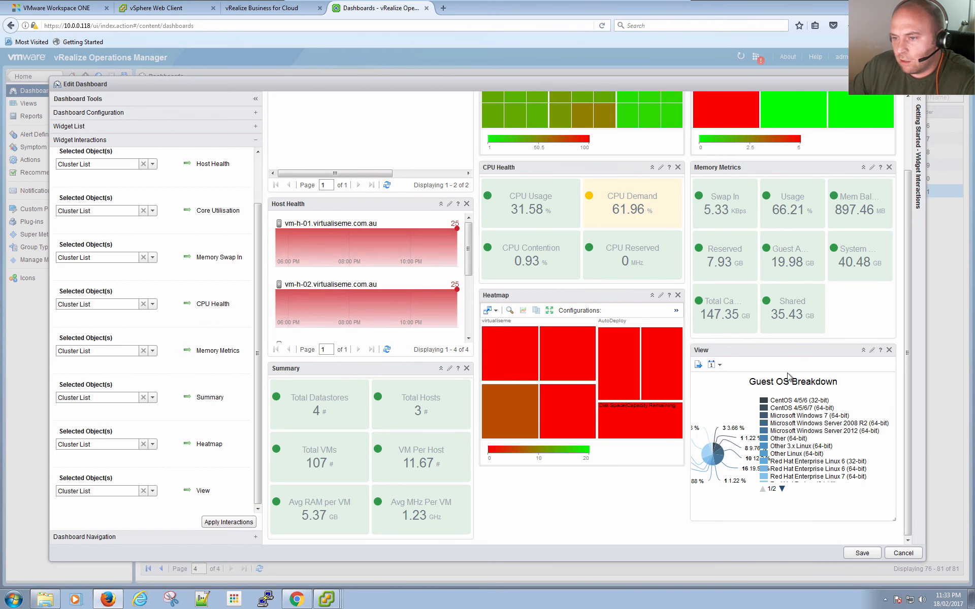
Move the Guest OS Breakdown widget below the Heatmap, shorten the Heatmap, and widen the Guest OS widget across two columns
drag(804, 352, 639, 466)
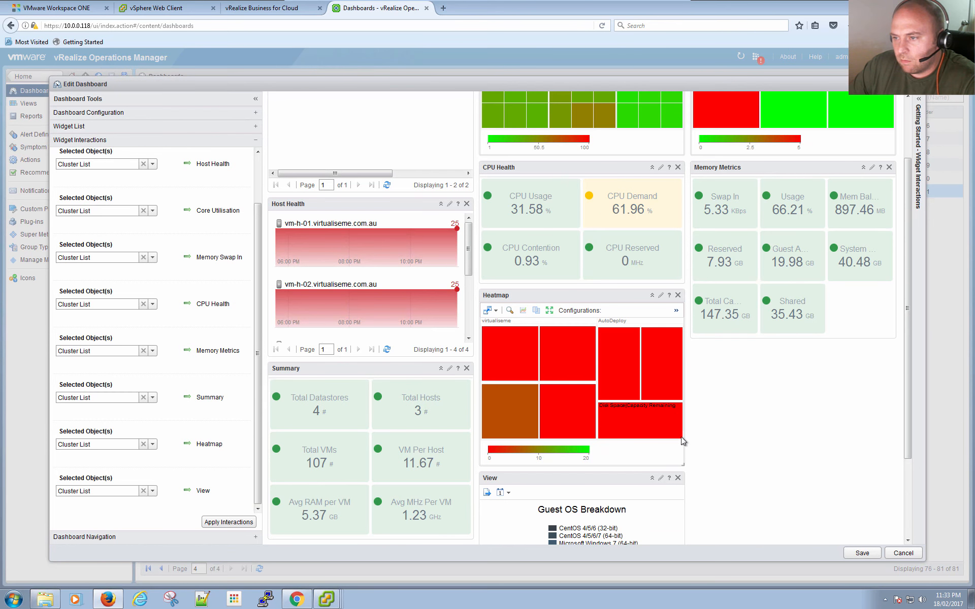
drag(682, 440, 681, 409)
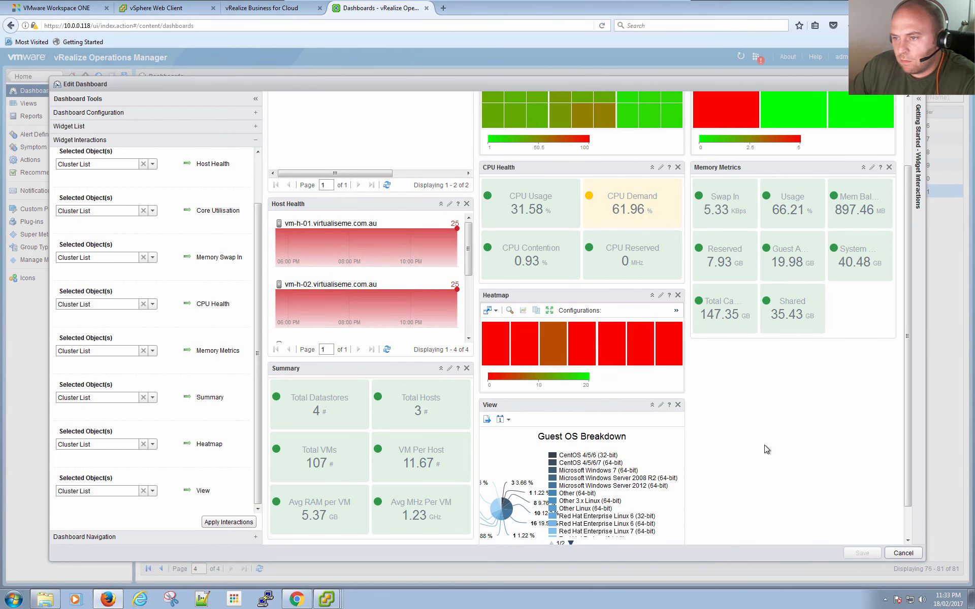
scroll(765, 457, down, 2)
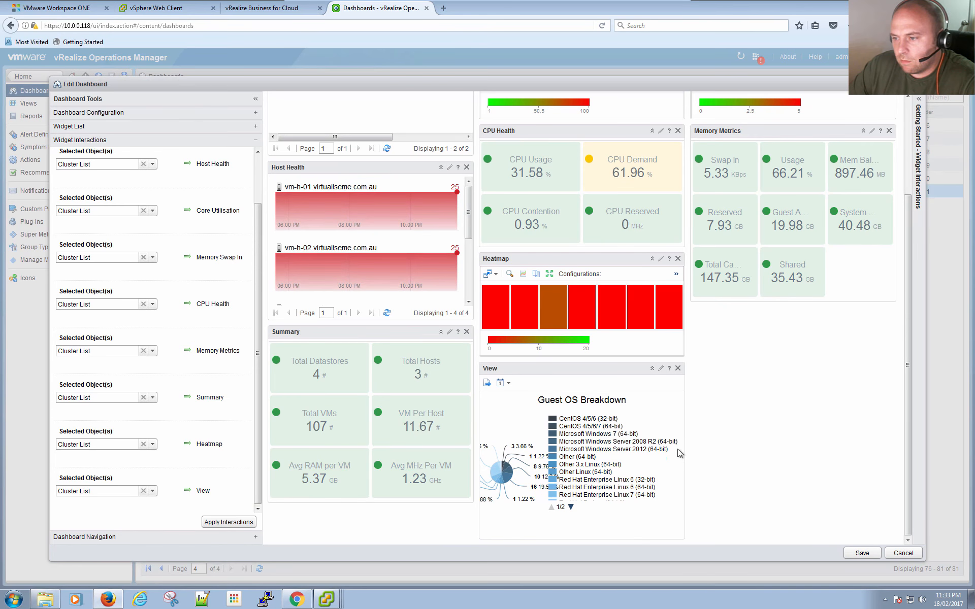
drag(684, 538, 900, 519)
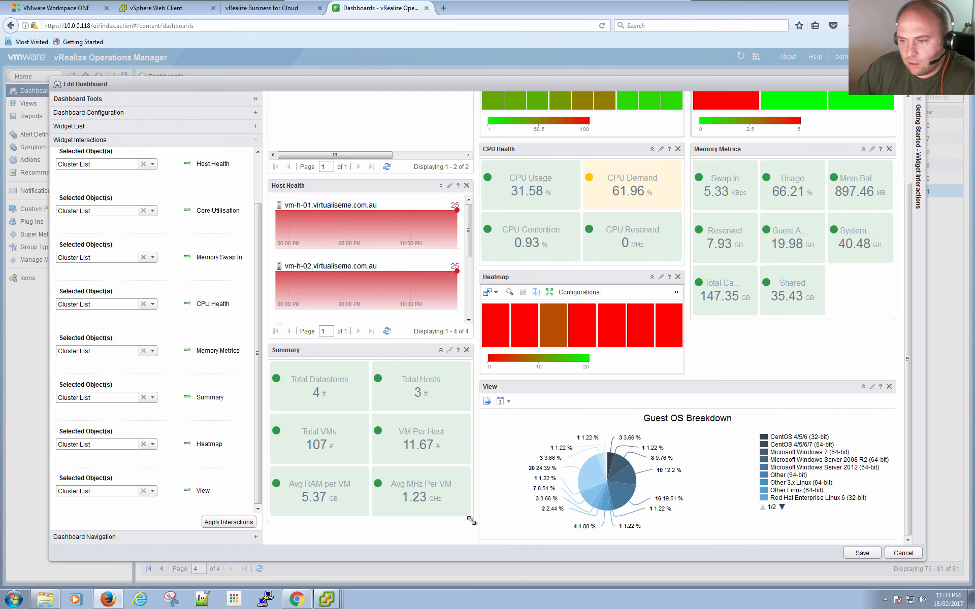
Extend the Summary widget down to the Guest OS widget's lower edge and shorten Memory Metrics to match CPU Health's height
drag(471, 544, 470, 539)
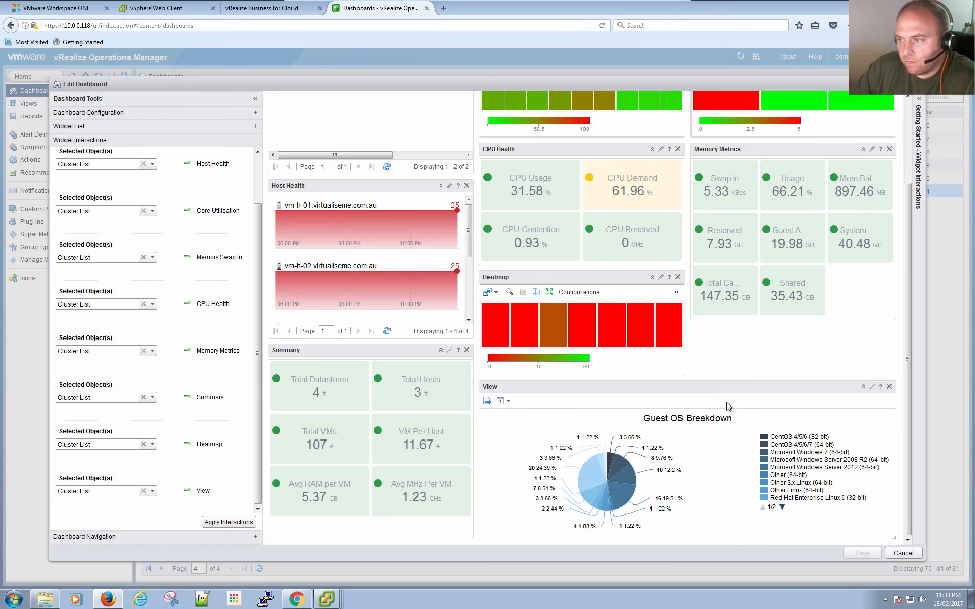
drag(893, 318, 888, 253)
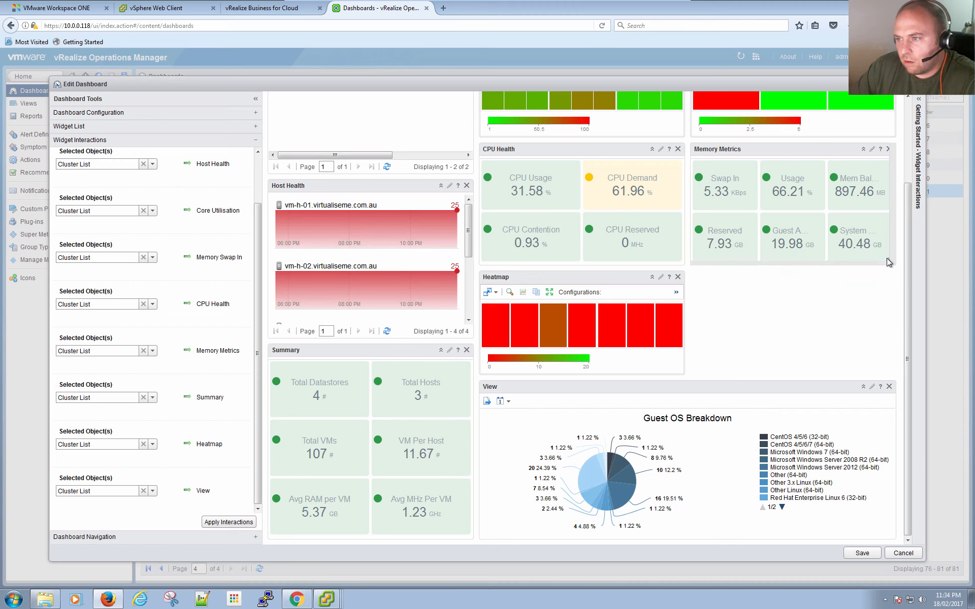
drag(888, 259, 887, 259)
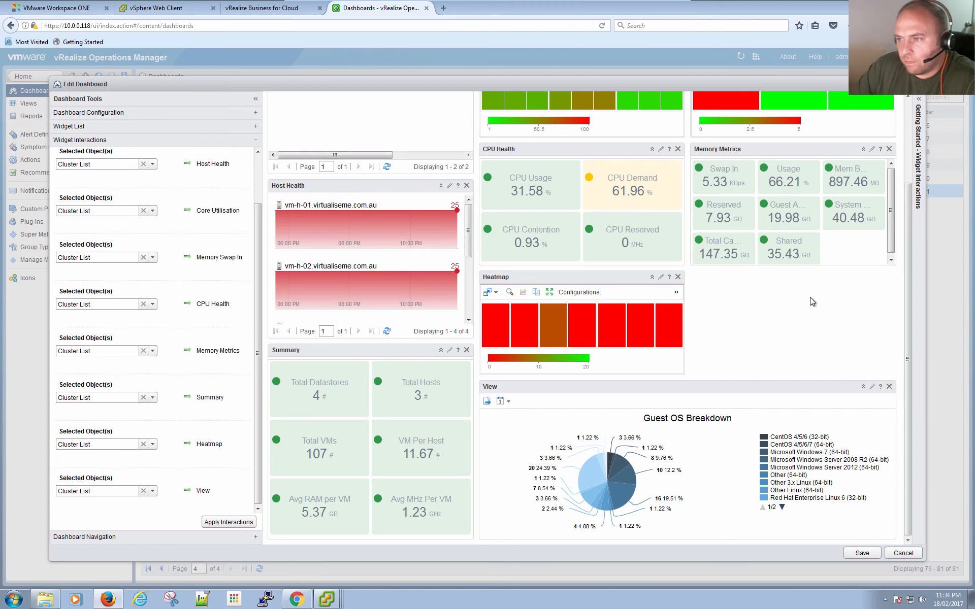
Add a second View widget, place it below Memory Metrics, and resize it to match the Heatmap's height
click(73, 127)
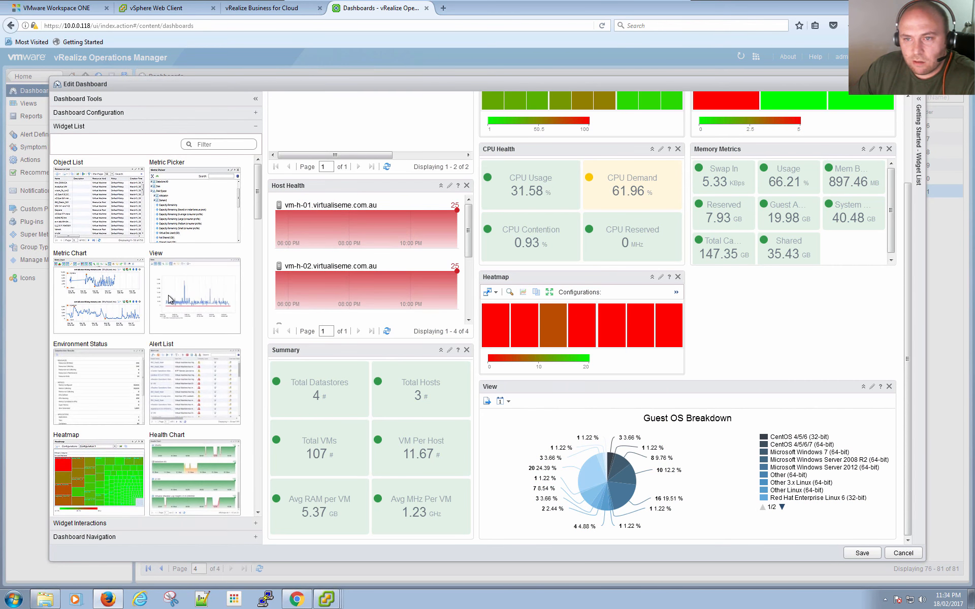
drag(222, 305, 726, 297)
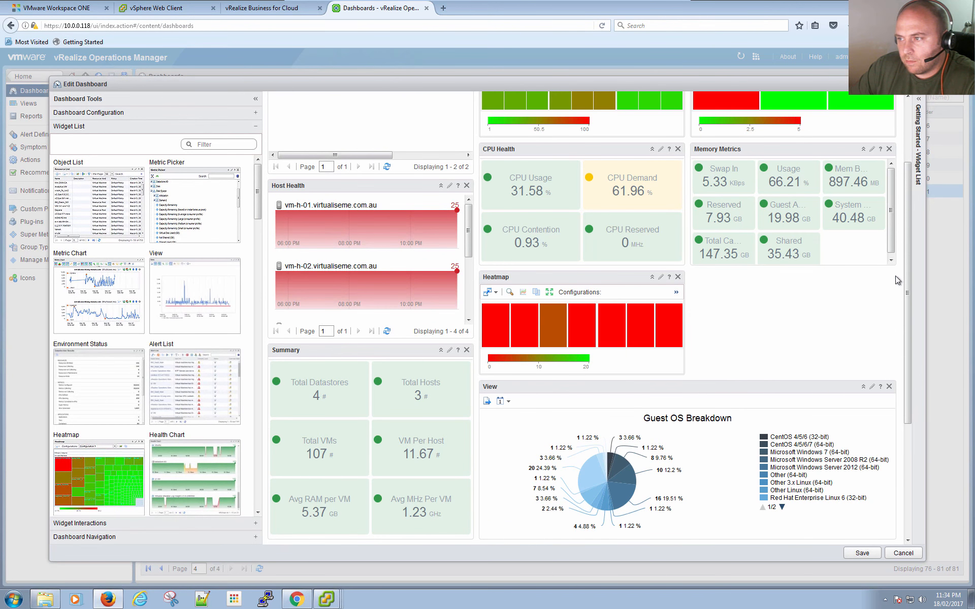
drag(908, 290, 892, 425)
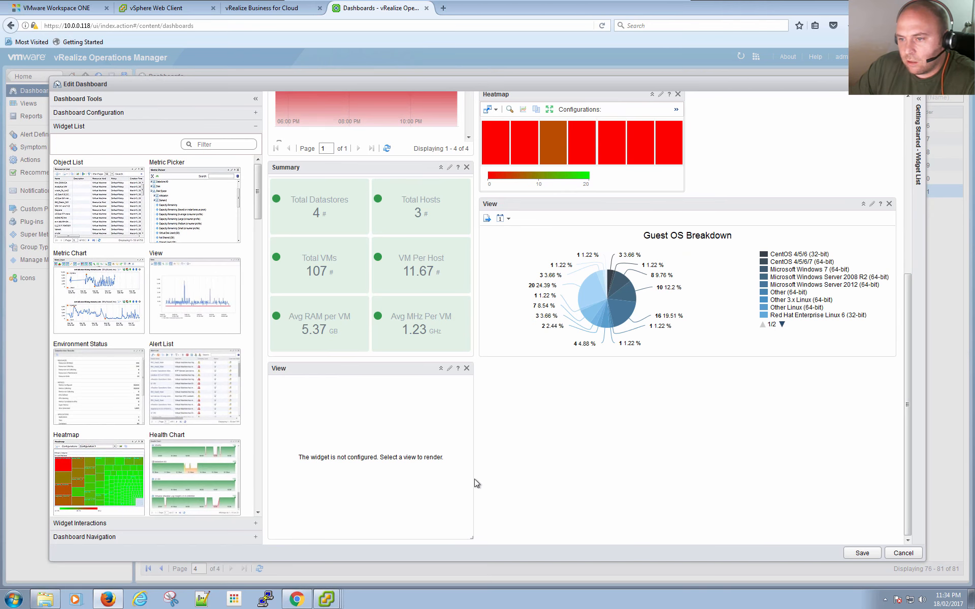
drag(476, 483, 477, 449)
drag(398, 459, 835, 231)
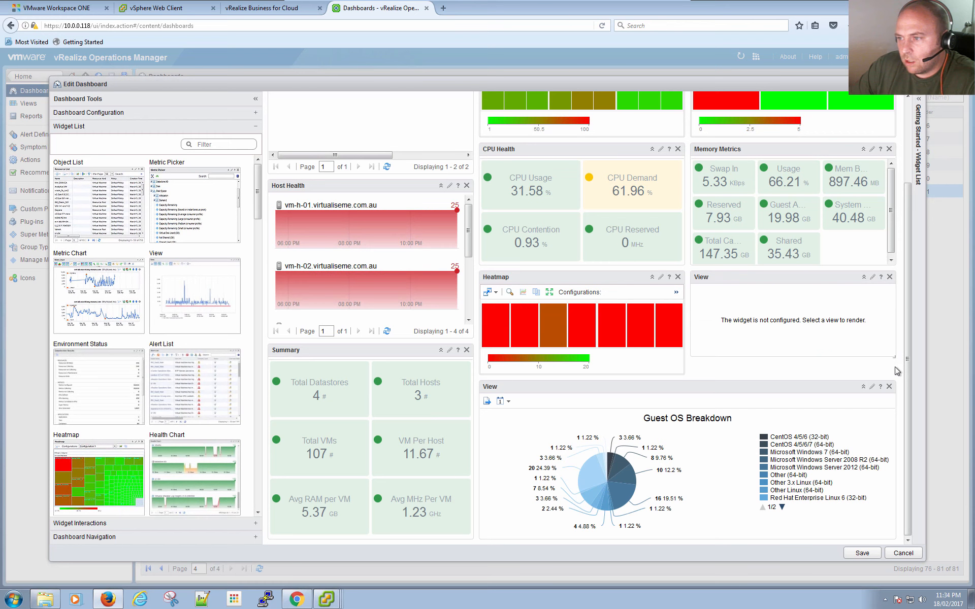
drag(895, 367, 895, 377)
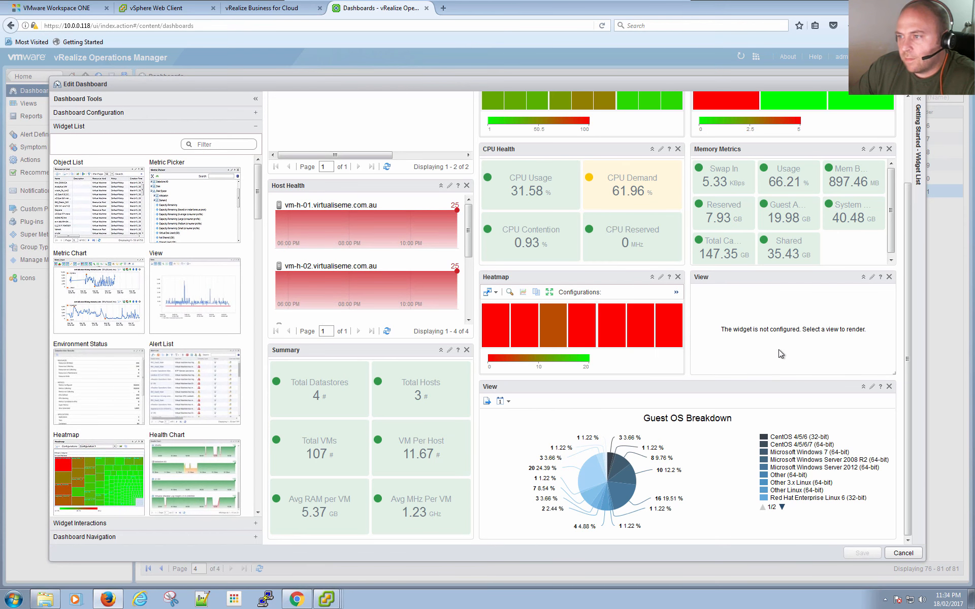
Assign the Application distribution view to the new View widget below Memory Metrics and title it Application Breakdown
click(872, 277)
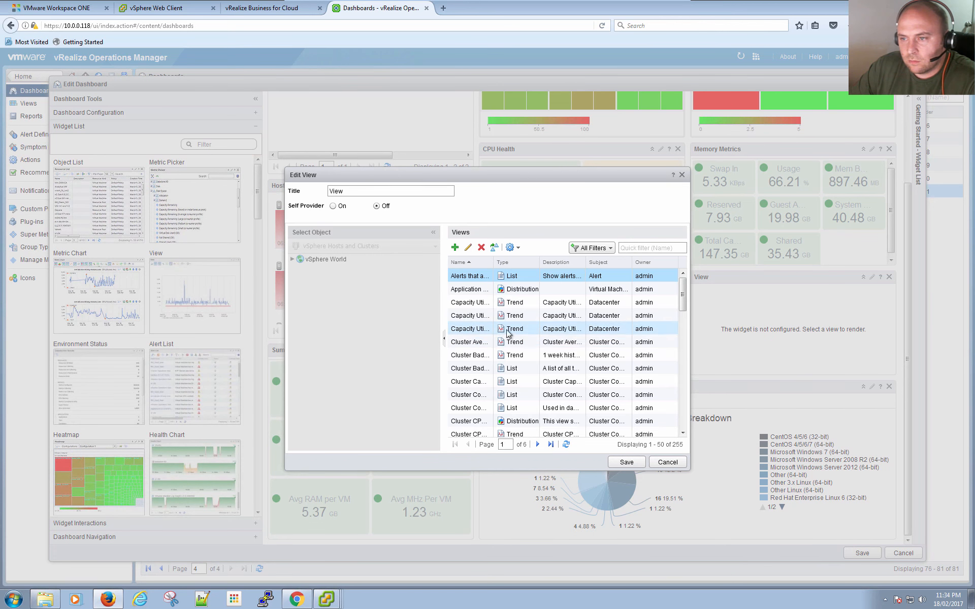
click(455, 290)
click(627, 462)
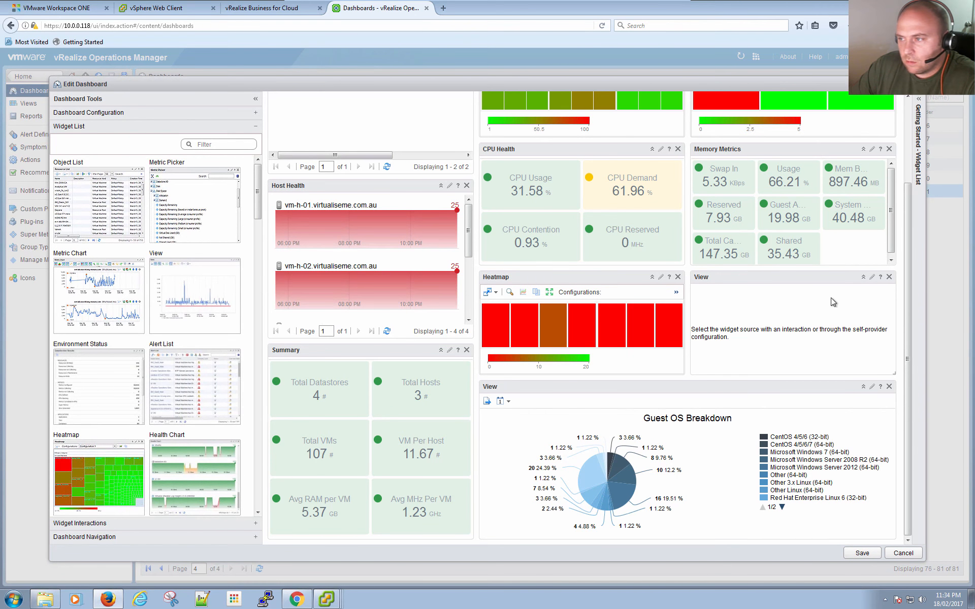
click(872, 277)
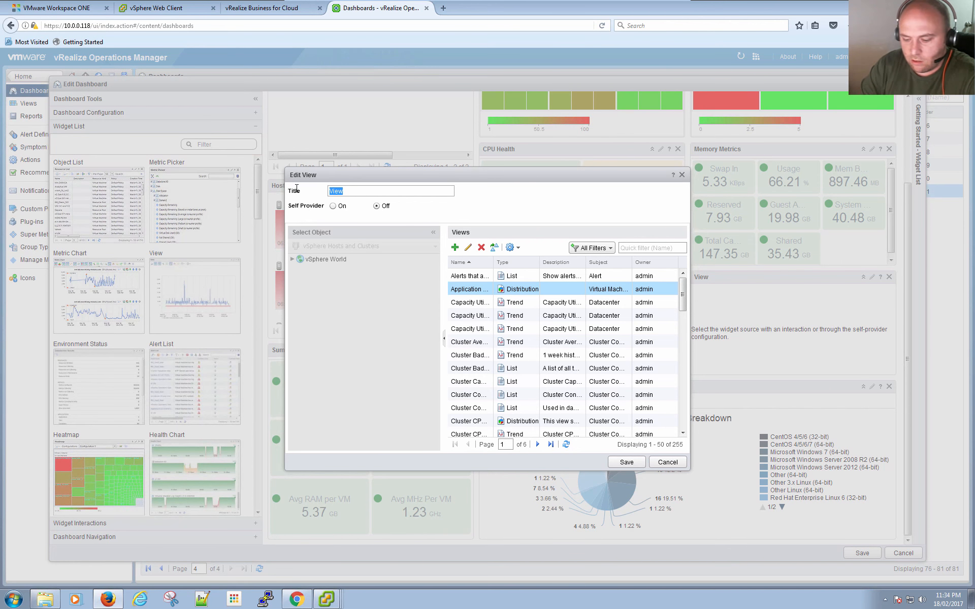
text(Aoo)
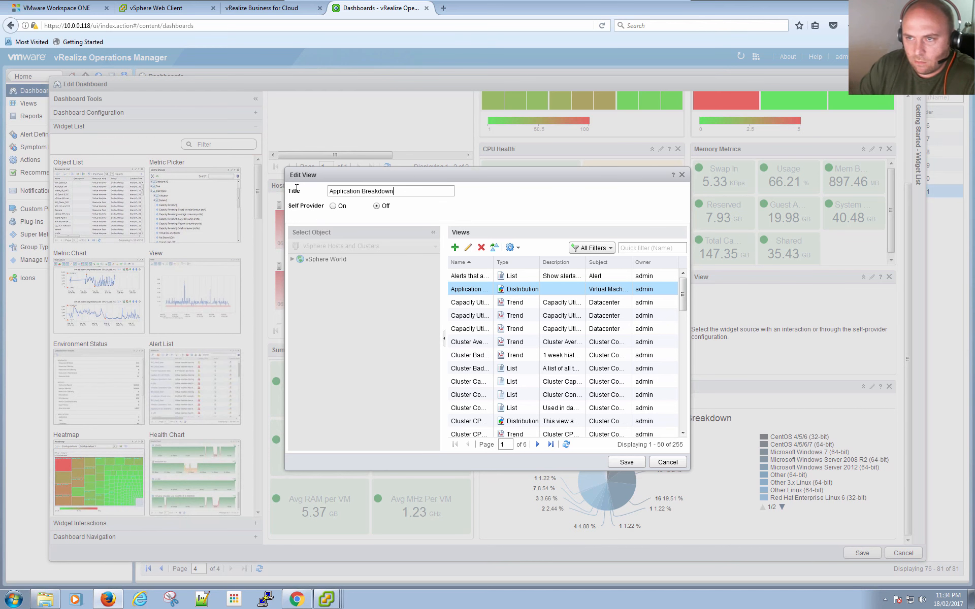
click(626, 462)
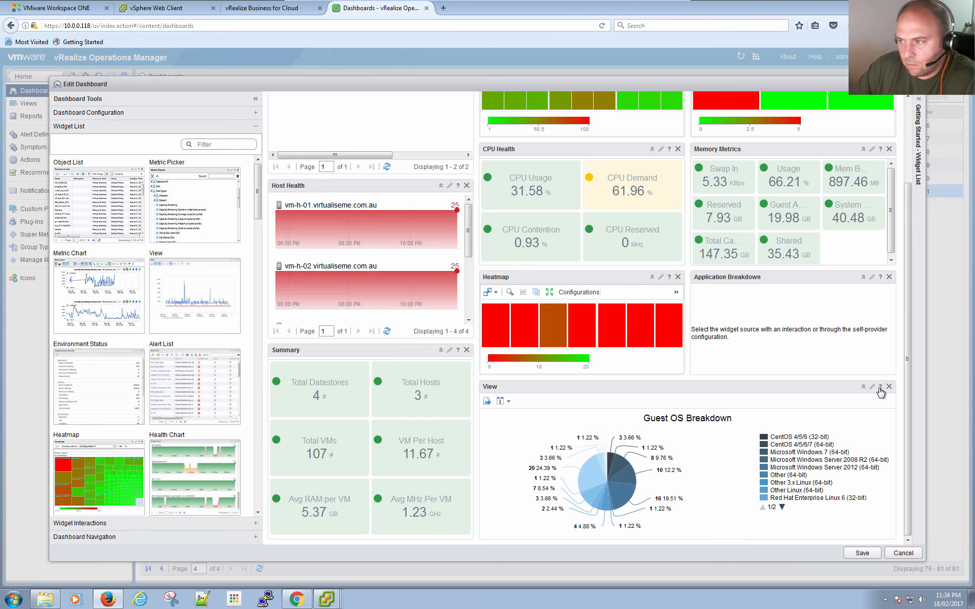
Retitle the View widget below the Heatmap as Guest OS Breakdown and save its settings
click(871, 387)
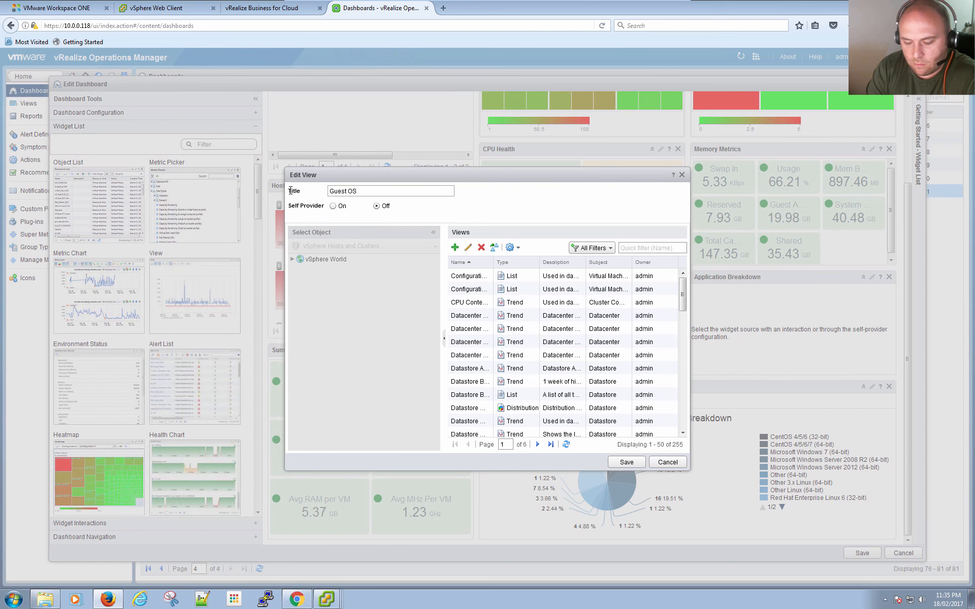
text(wn)
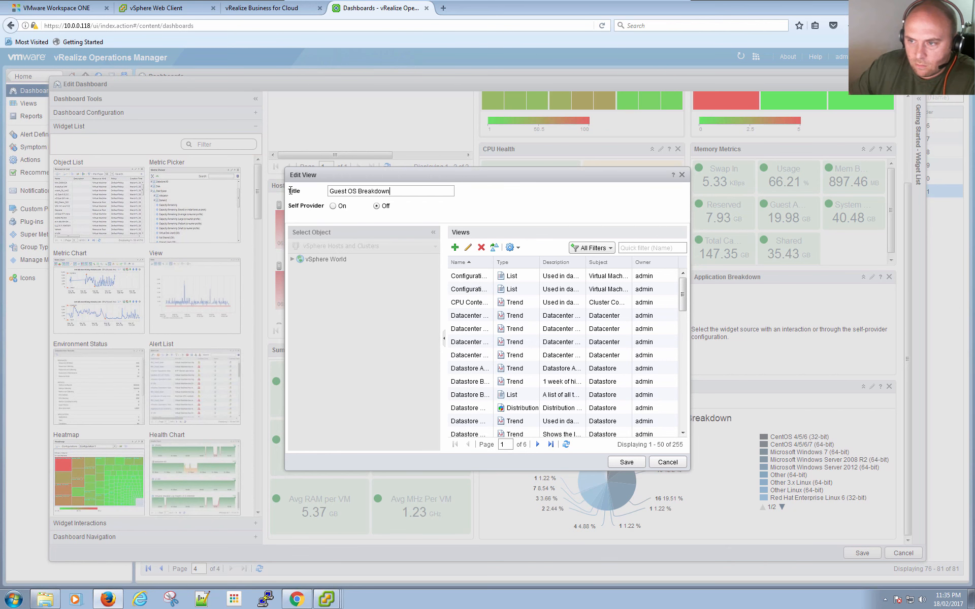
click(627, 462)
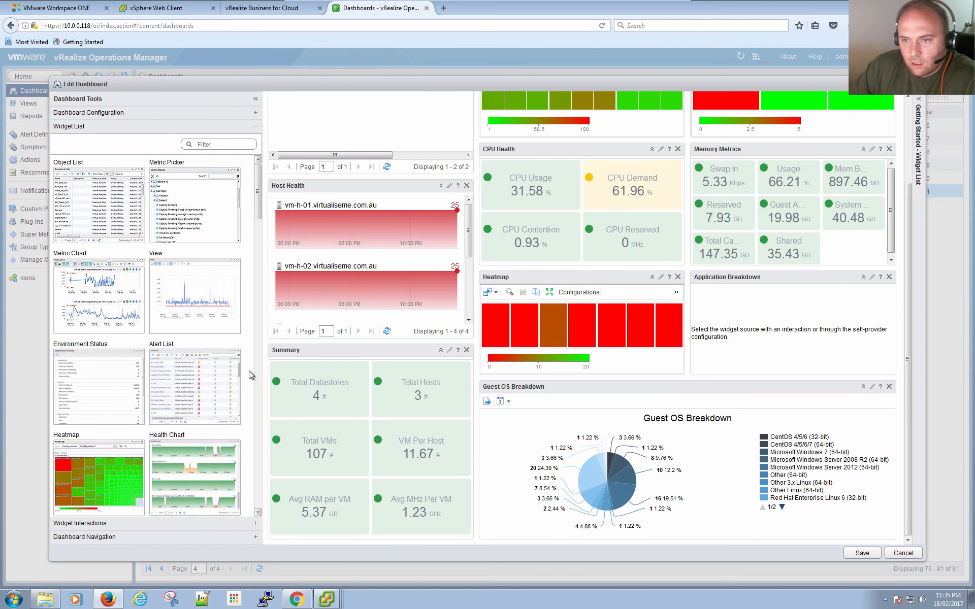
Set Cluster List as the interaction provider for the Application Breakdown widget and apply the interactions
click(122, 525)
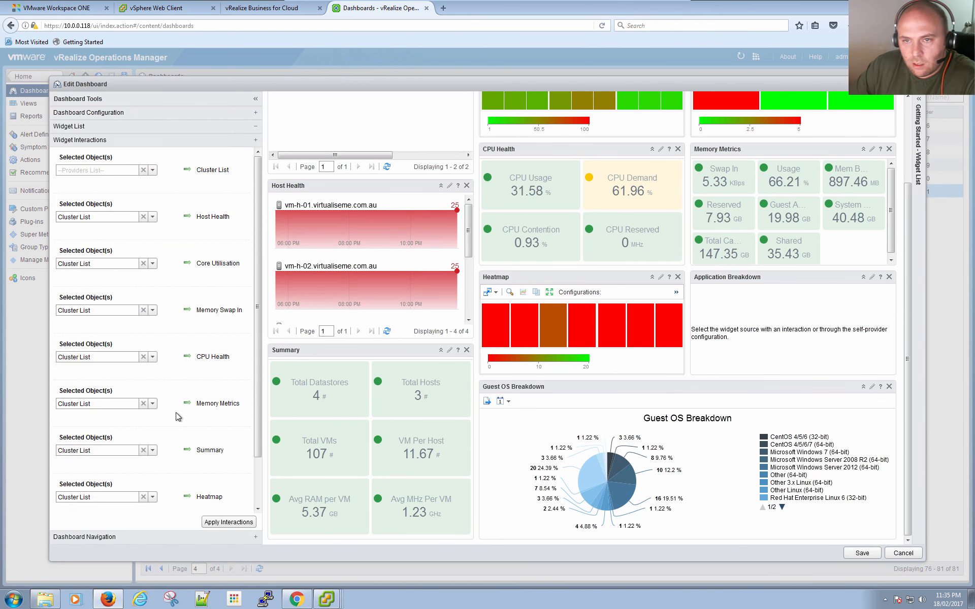
scroll(174, 457, down, 3)
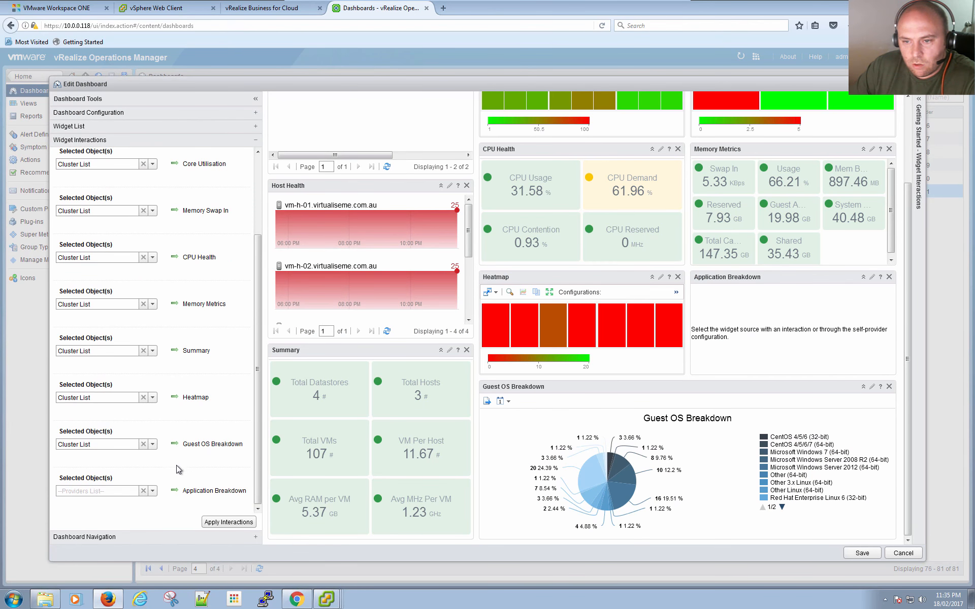
click(142, 491)
click(112, 502)
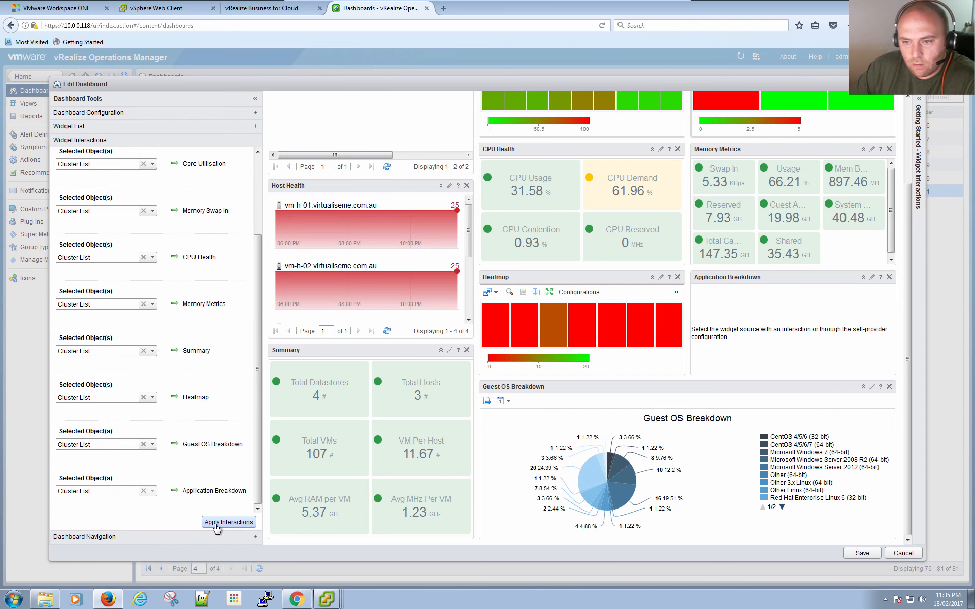
click(207, 523)
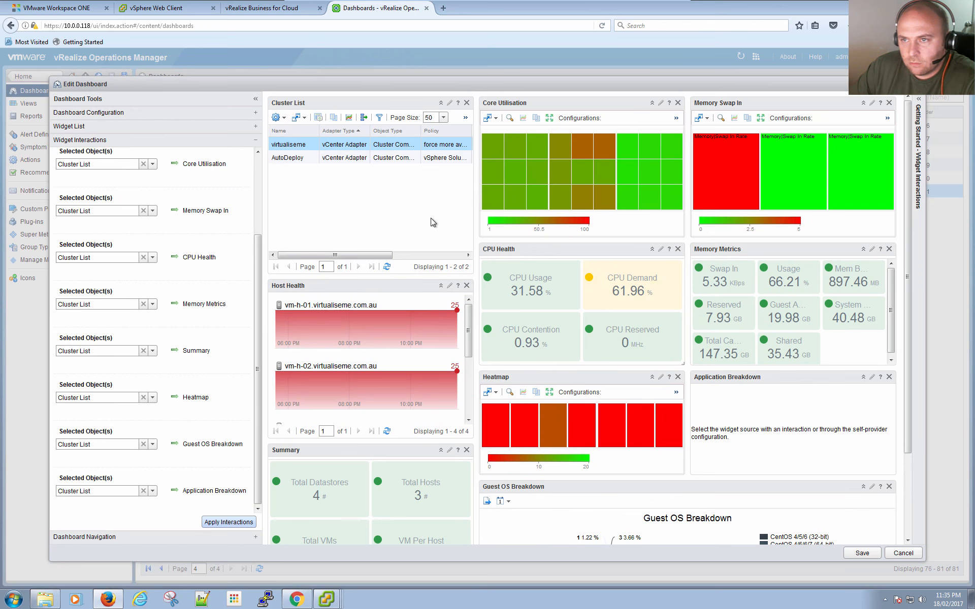
Select AutoDeploy and then virtualiseme in the Cluster List, and examine the Application Breakdown chart and its legend pages
click(355, 160)
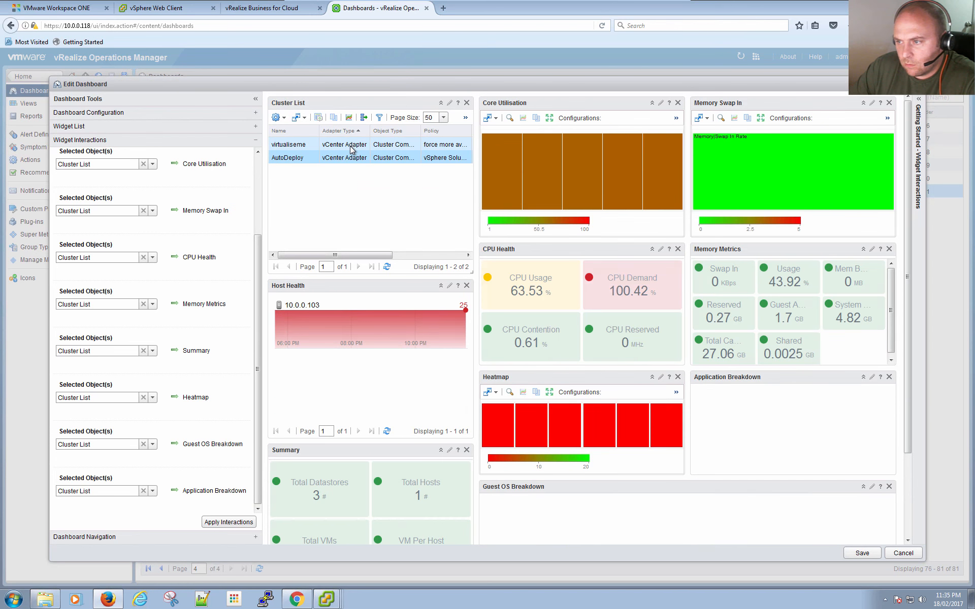
click(350, 147)
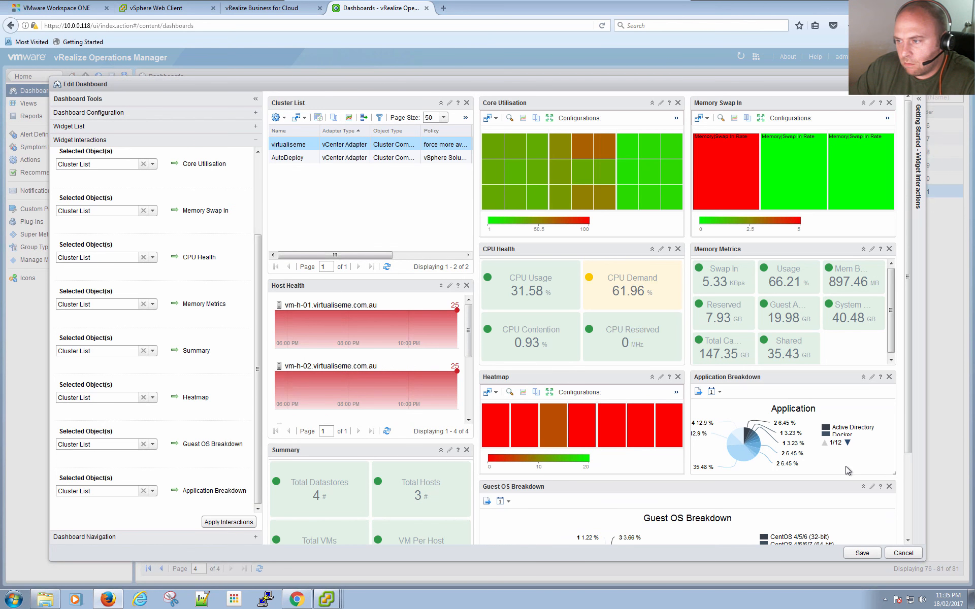
scroll(858, 460, down, 3)
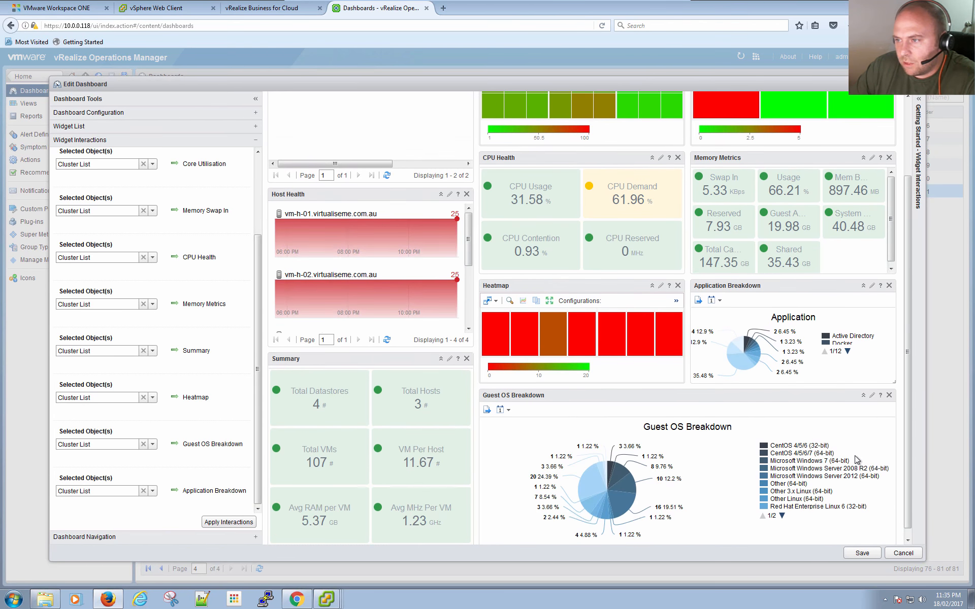
scroll(857, 459, down, 1)
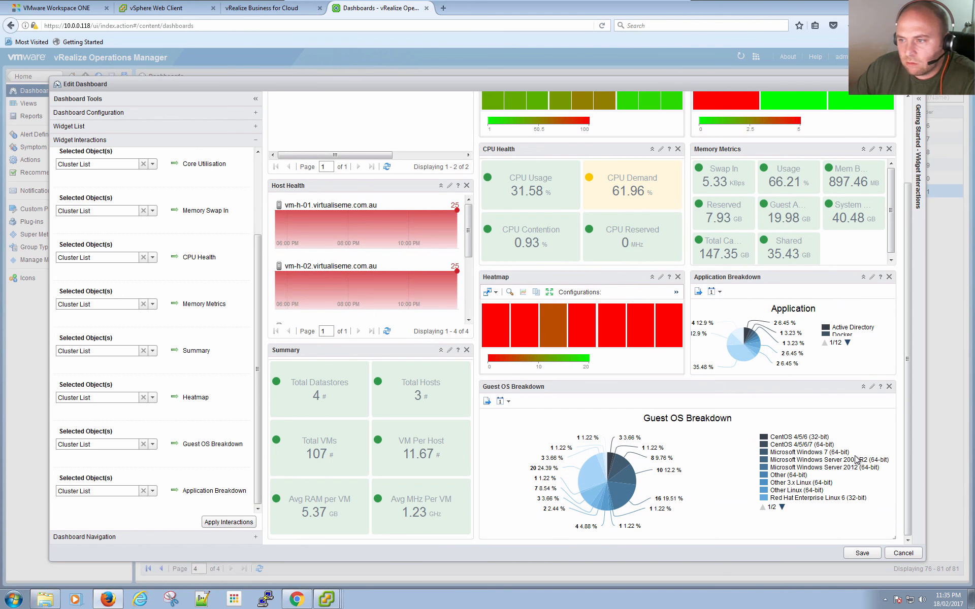
click(847, 343)
click(847, 343)
click(847, 343)
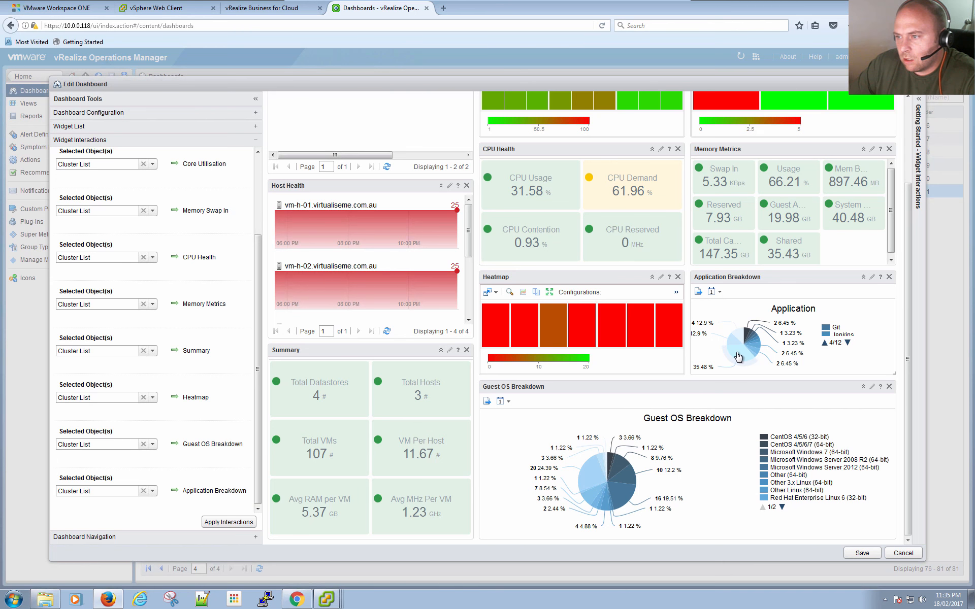
mouse_move(758, 339)
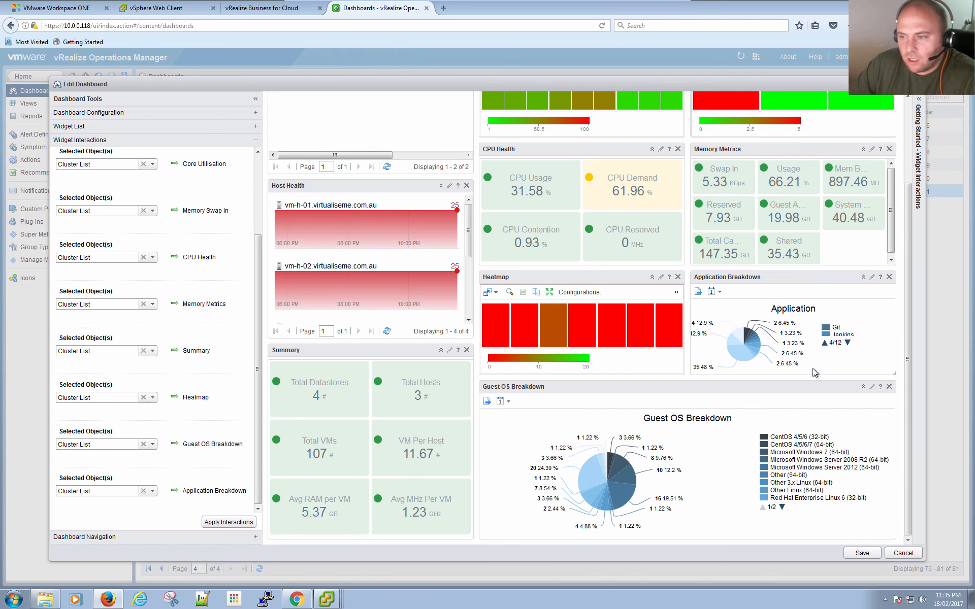
scroll(772, 399, up, 3)
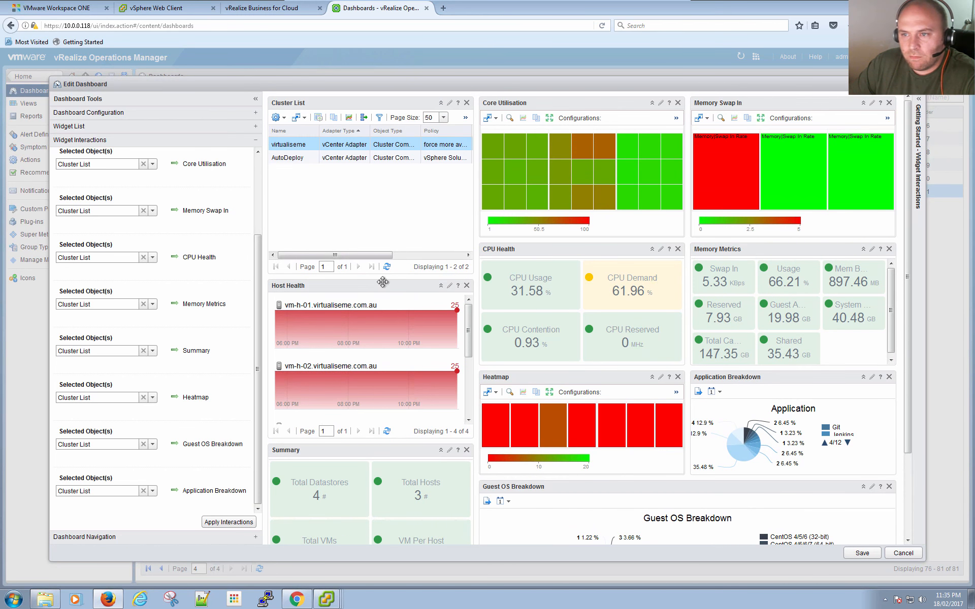
Shorten the Cluster List widget so the widgets below it move up, and save the dashboard
drag(473, 273, 472, 190)
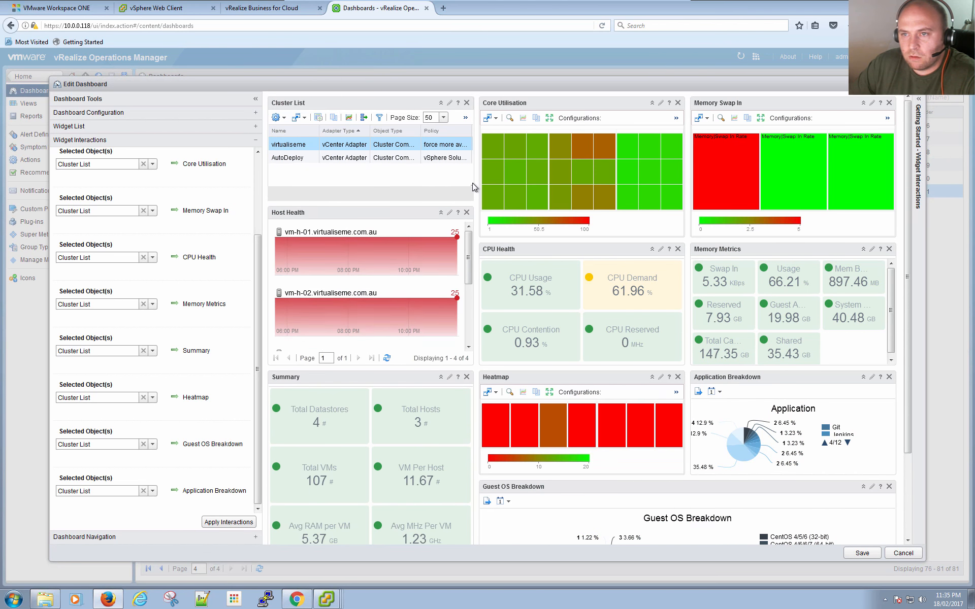
scroll(648, 378, down, 3)
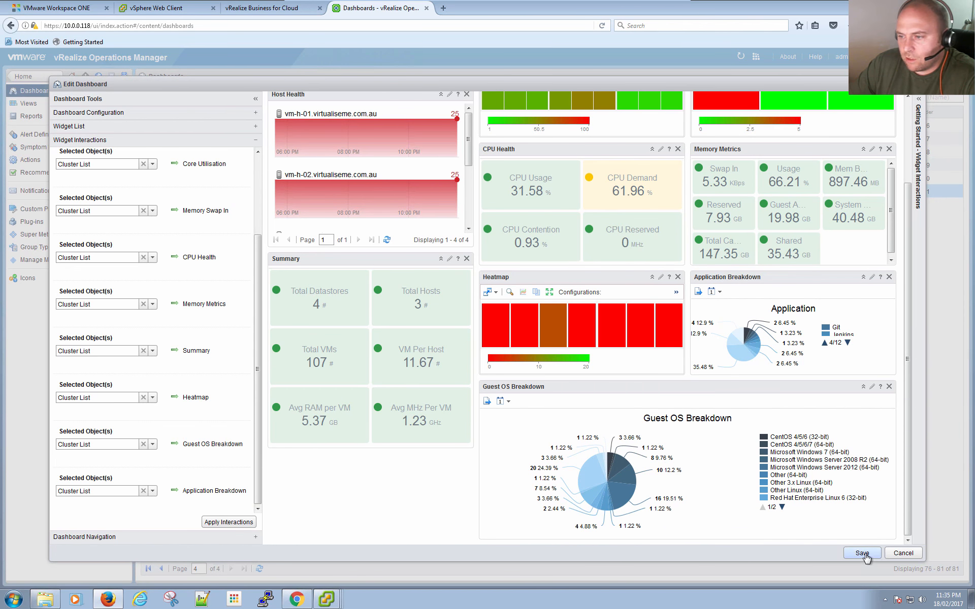
click(865, 554)
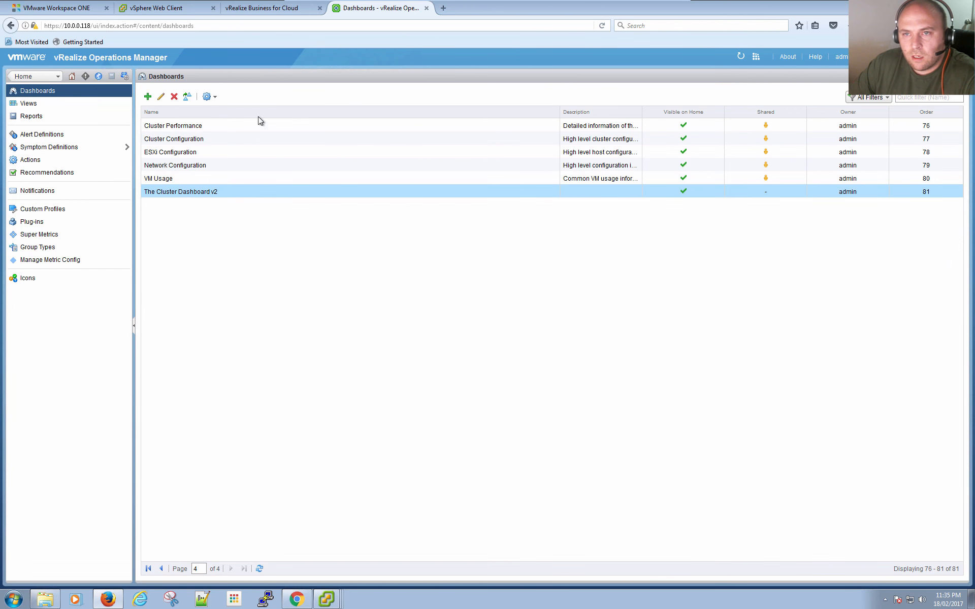
Open The Cluster Dashboard v2 from the home page's dashboard list and collapse the navigation pane
click(73, 76)
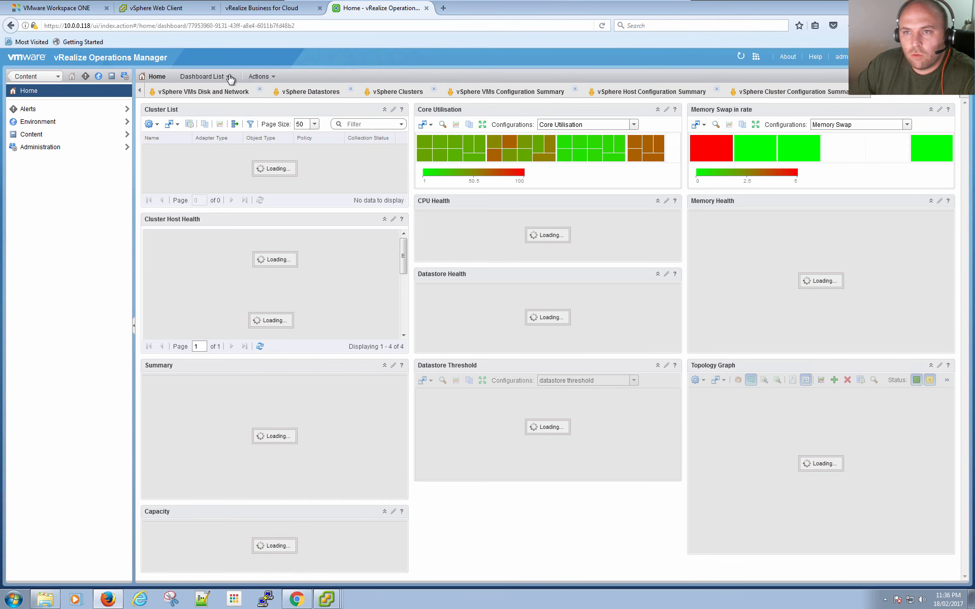
click(229, 77)
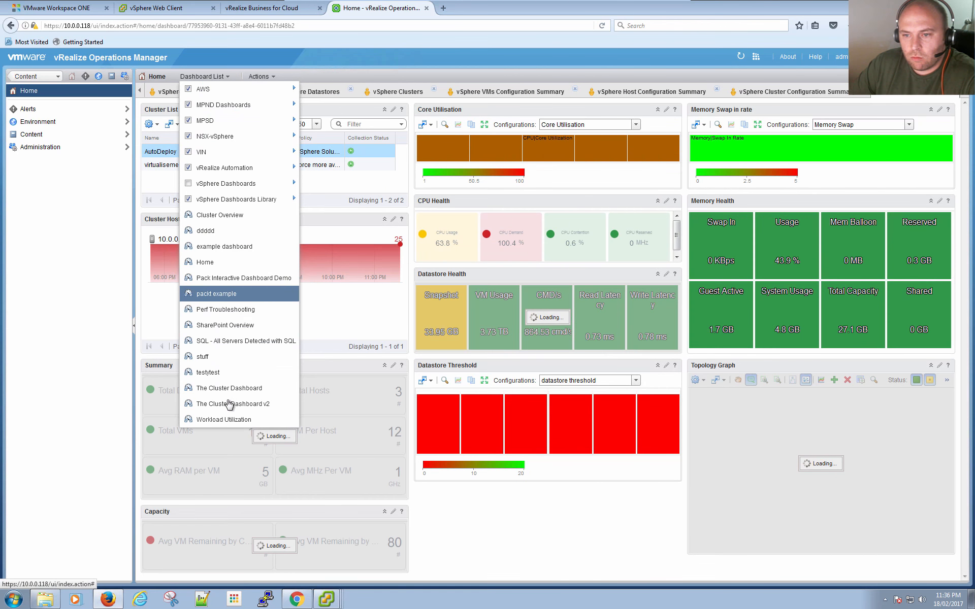
click(228, 404)
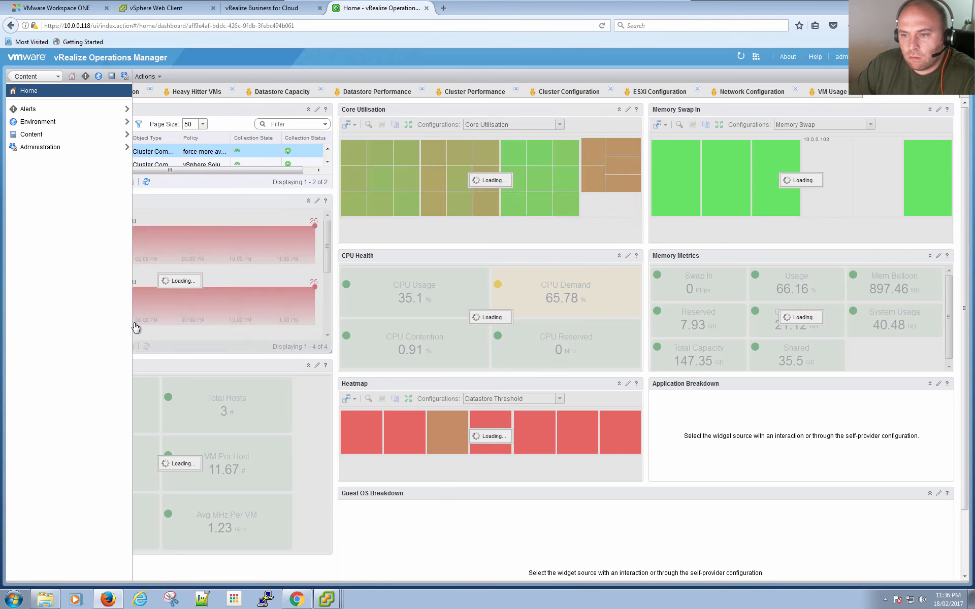
click(134, 326)
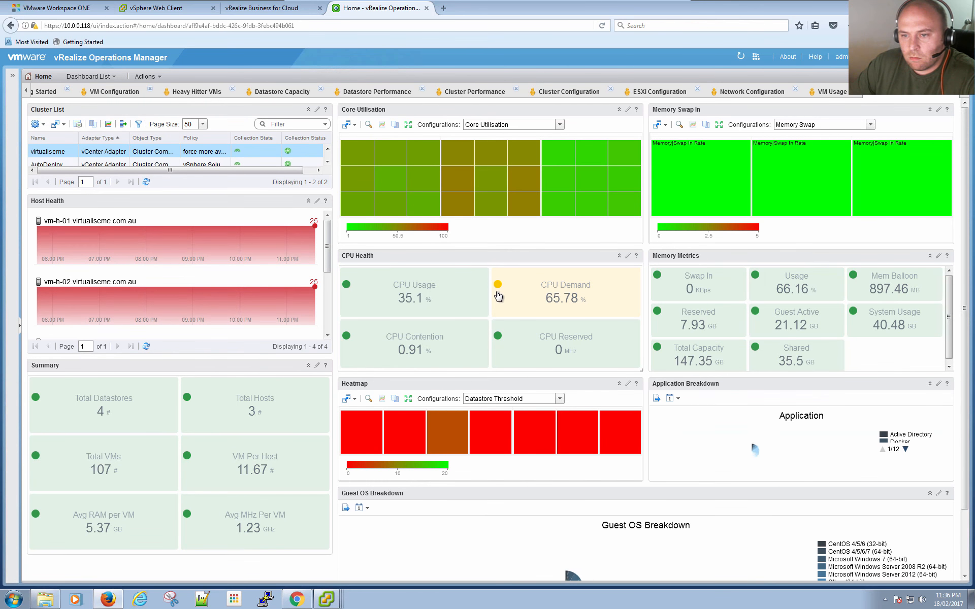
mouse_move(498, 295)
mouse_move(496, 323)
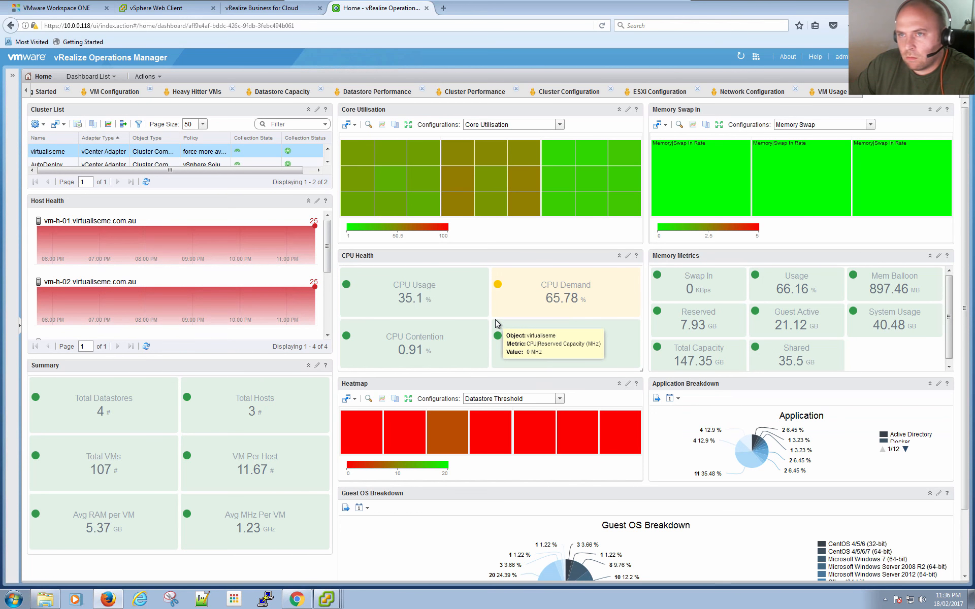
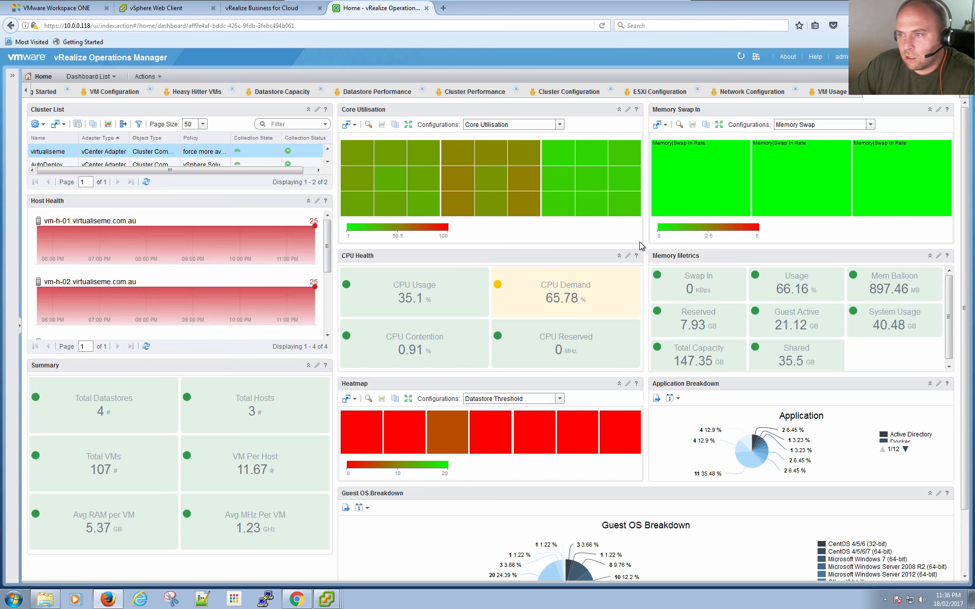
Shorten the Core Utilisation, Memory Swap In, CPU Health and Heatmap widgets to align the rows, and lengthen the Cluster List to show both clusters
drag(643, 241, 643, 196)
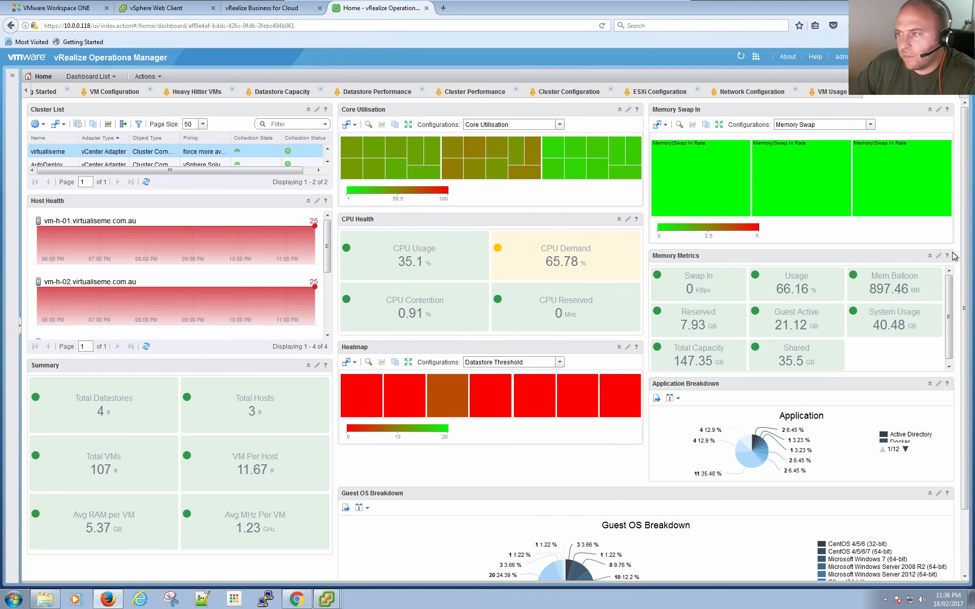
drag(953, 245, 952, 178)
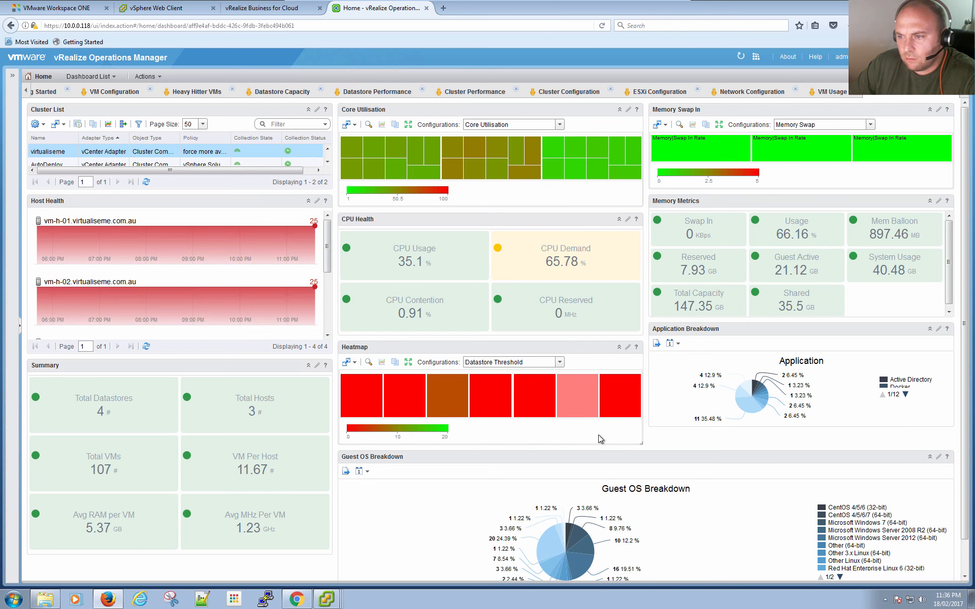
drag(639, 445, 643, 422)
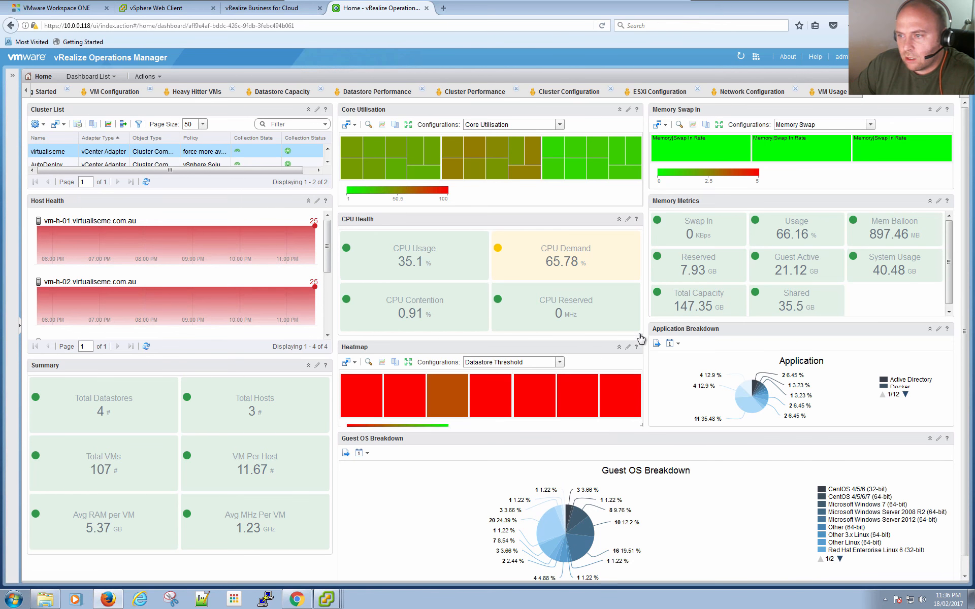
drag(641, 334, 641, 316)
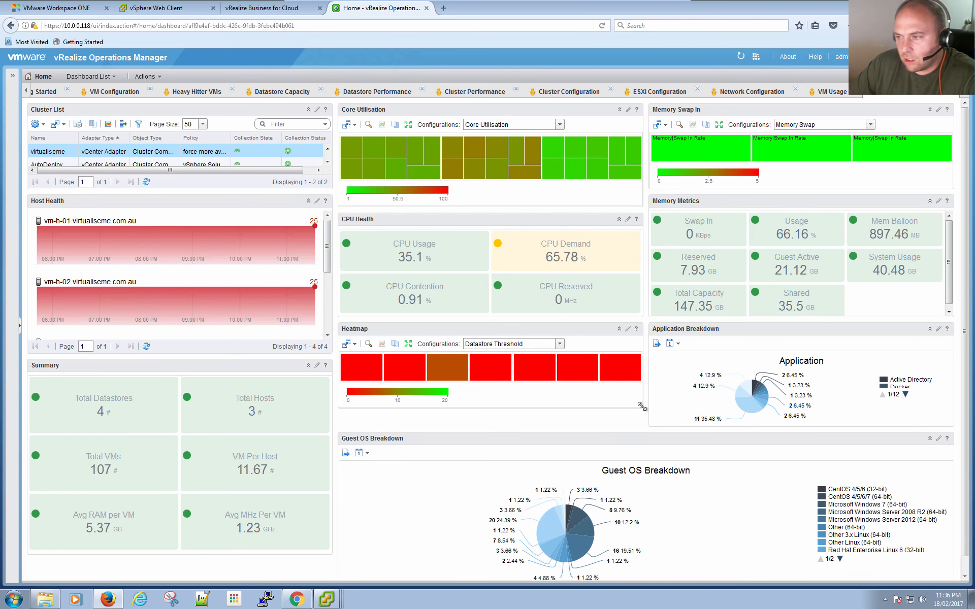
drag(642, 406, 641, 416)
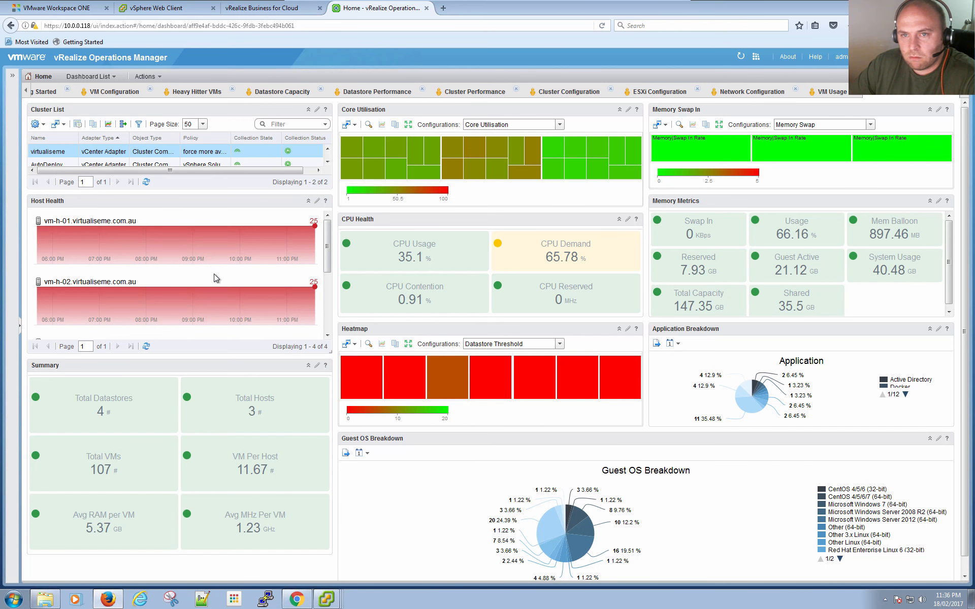
drag(329, 213, 329, 249)
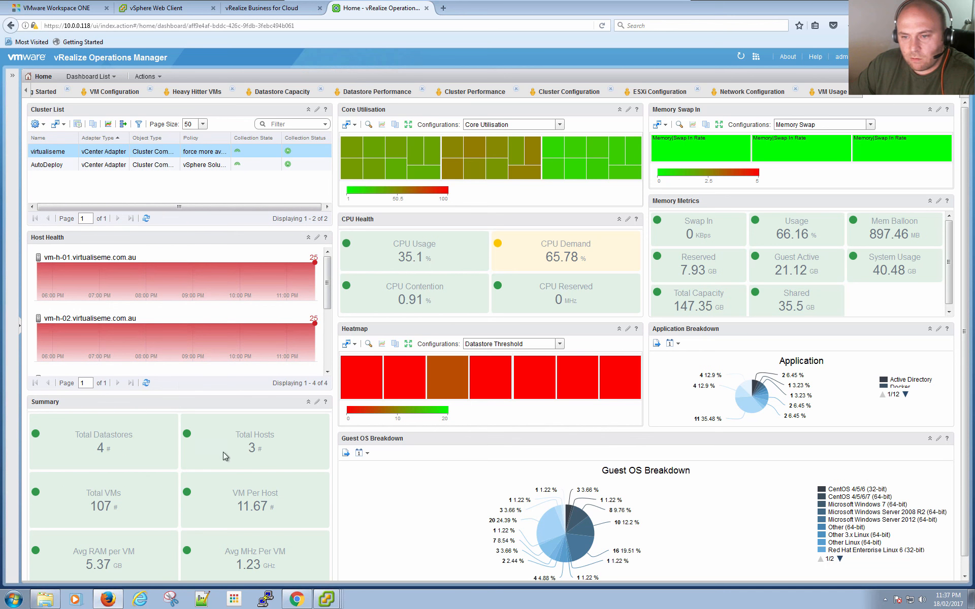
mouse_move(294, 460)
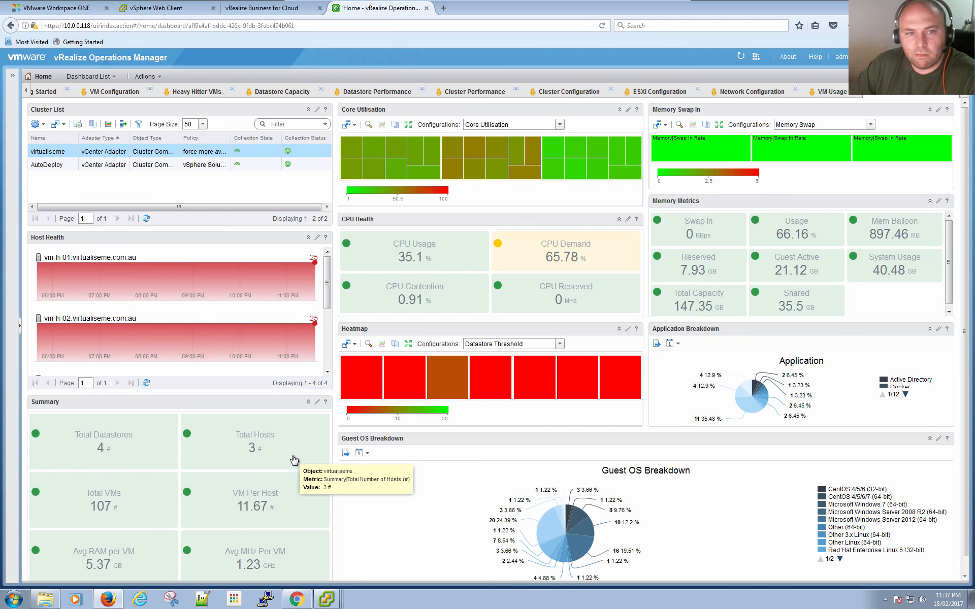